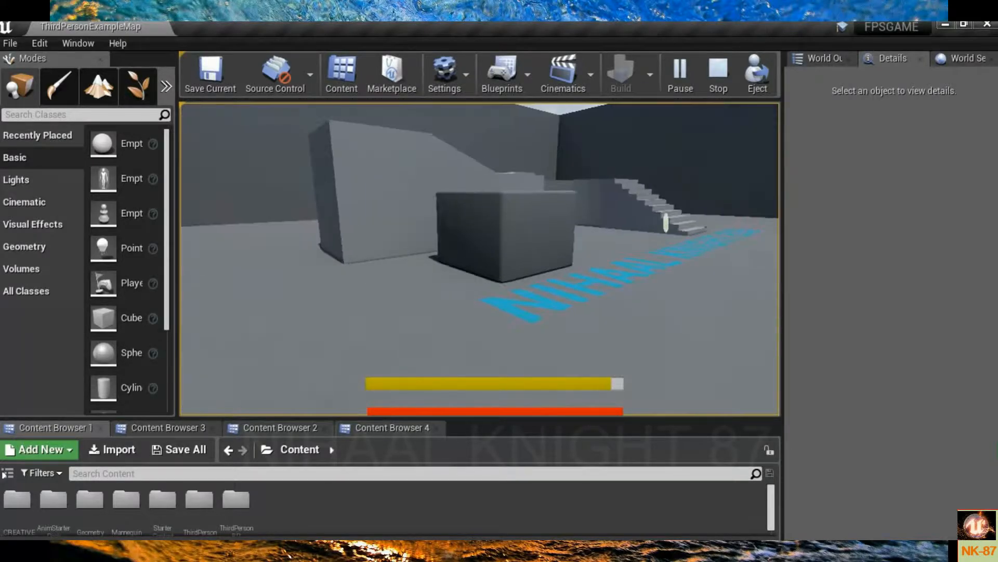
# Step: Walk and jump the character around the running level, up the stairs, and end the play session
pyautogui.press('w')
pyautogui.press('d')
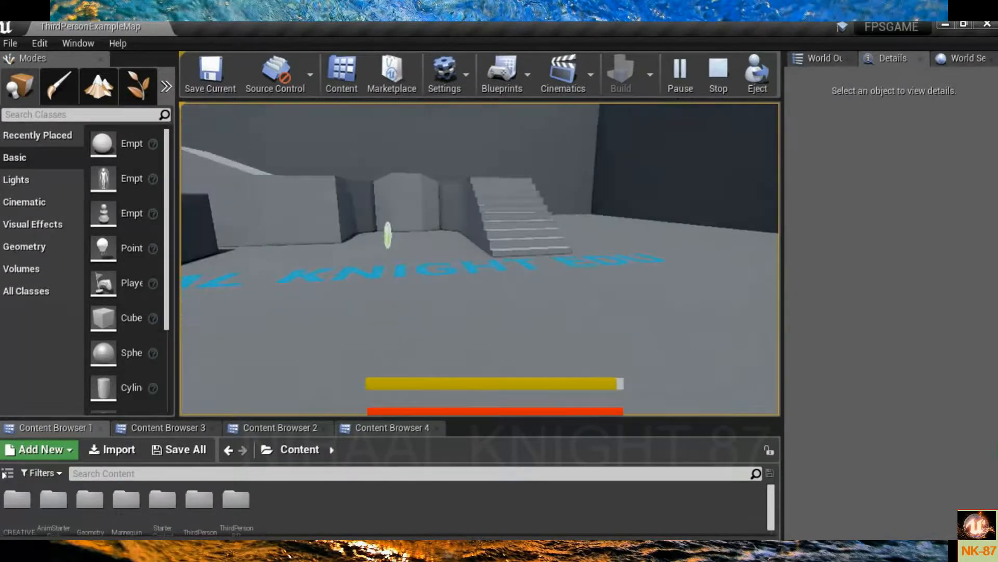
pyautogui.press('w')
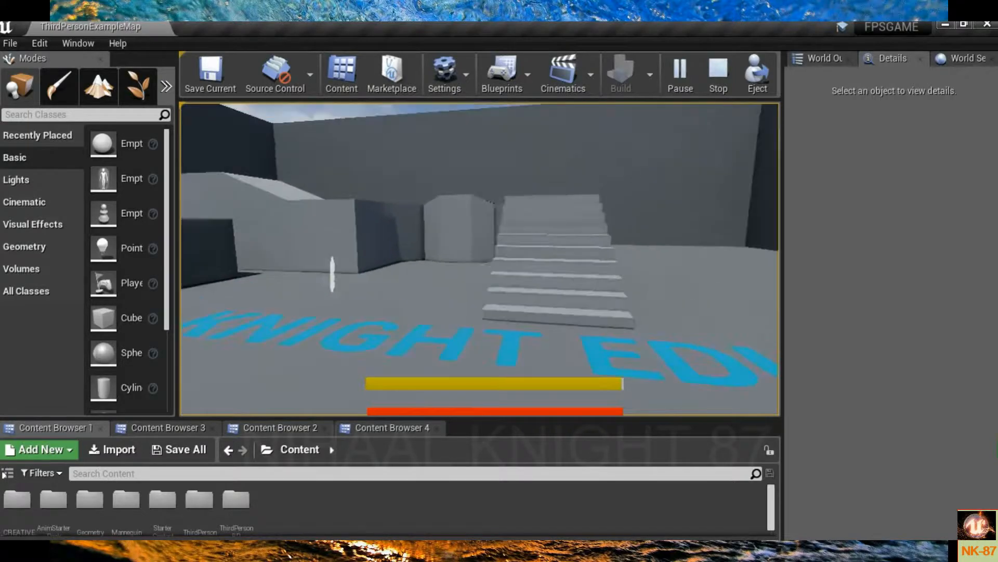
pyautogui.press('w')
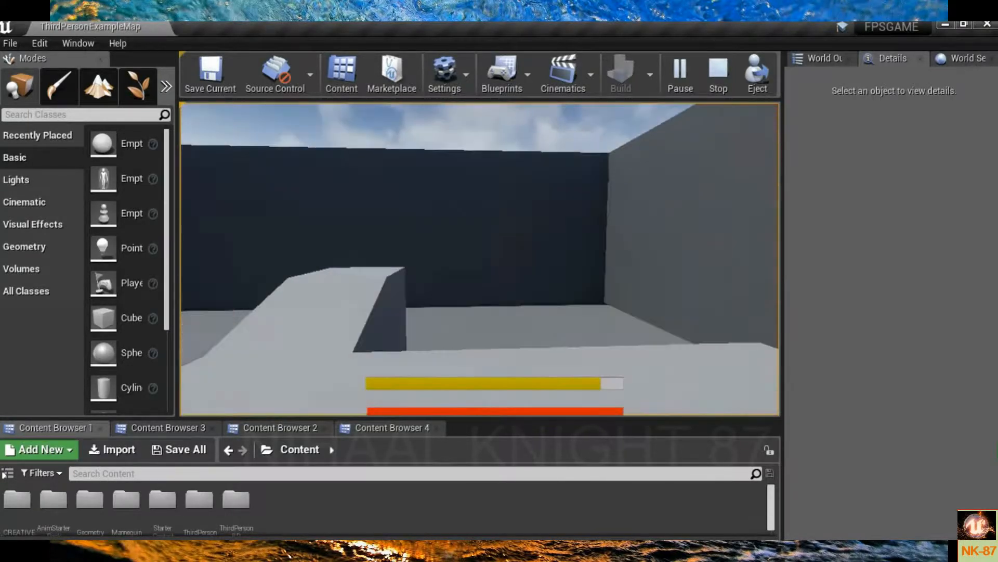
pyautogui.press('w')
pyautogui.press('space')
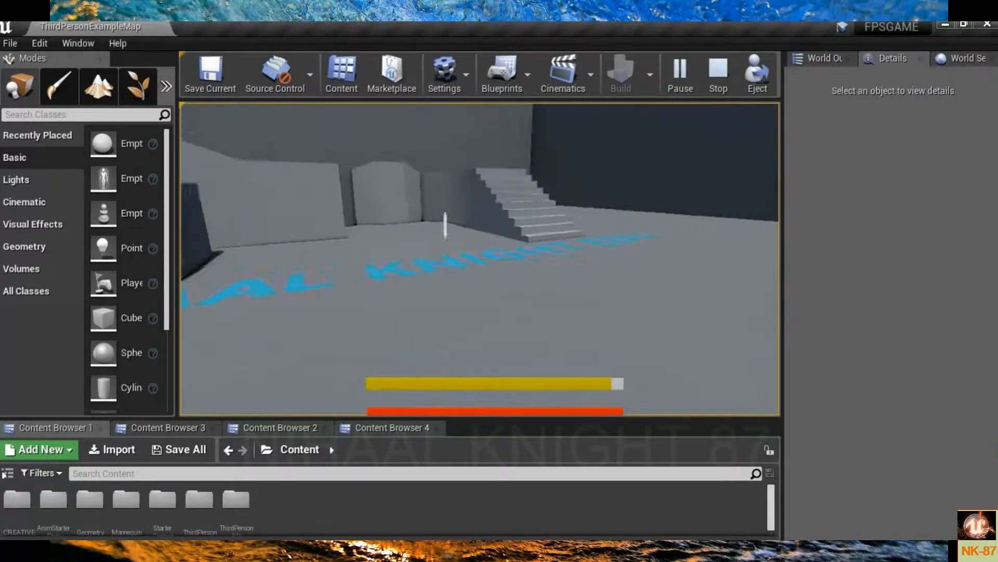
pyautogui.press('Escape')
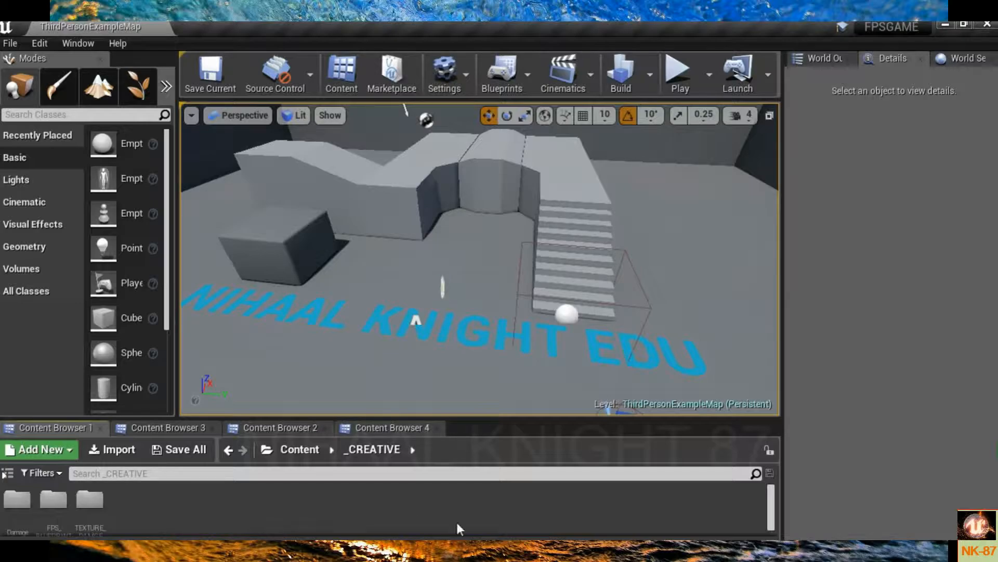
# Step: Create a folder named Character inside _CREATIVE and open it
pyautogui.rightClick(180, 515)
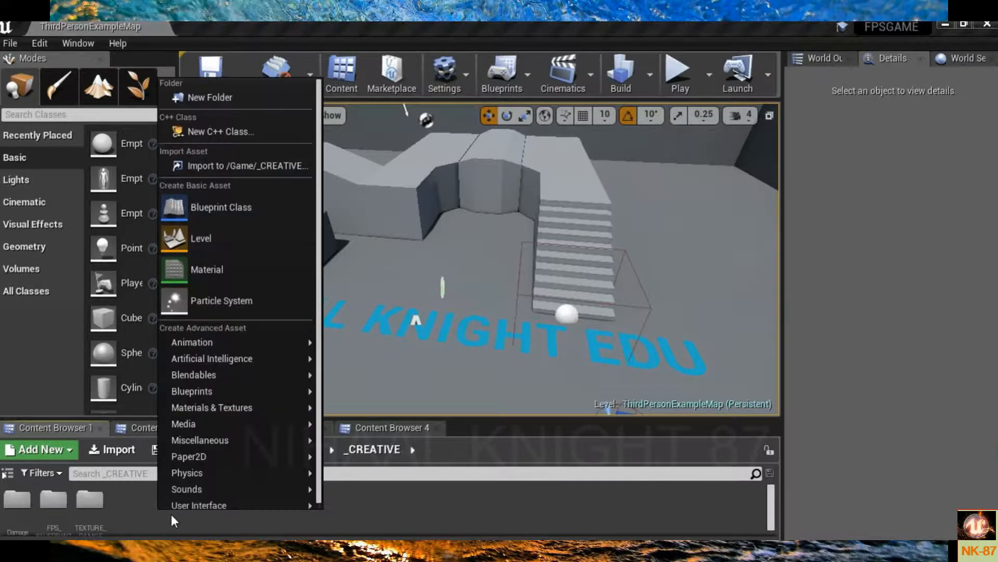
pyautogui.click(211, 99)
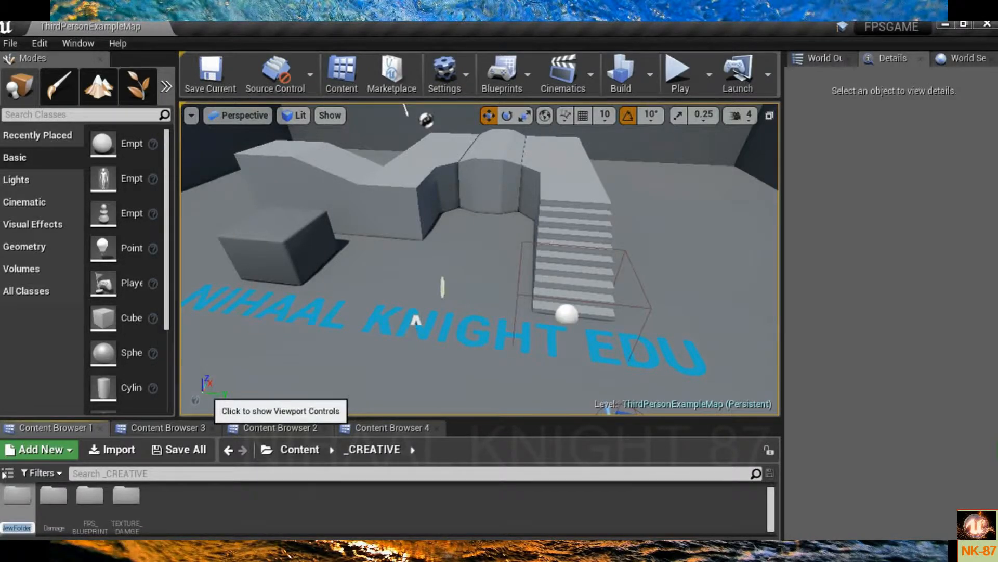
pyautogui.write('Character')
pyautogui.press('Return')
pyautogui.press('Return')
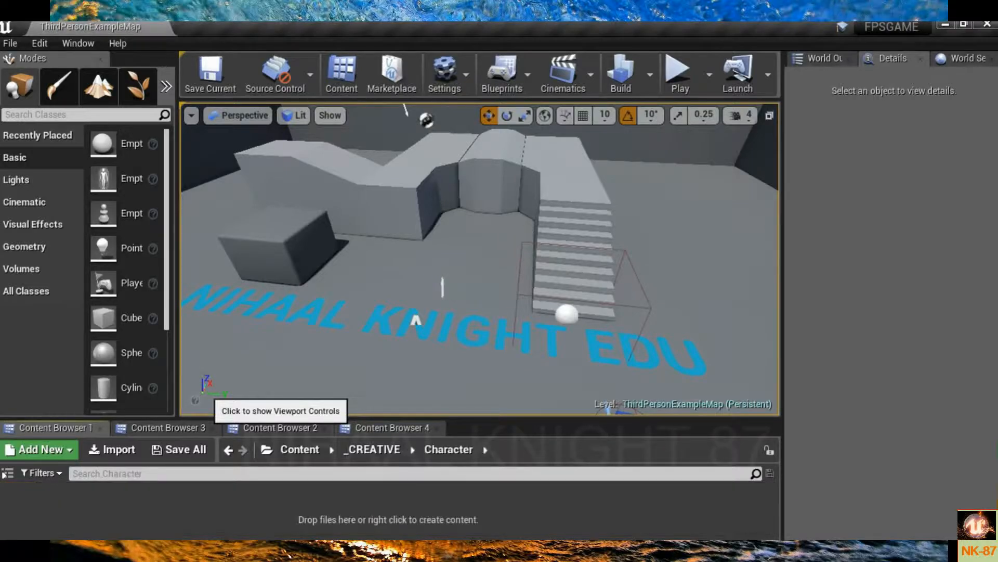
# Step: Create two subfolders named BluePrint and Animation inside the Character folder
pyautogui.rightClick(46, 512)
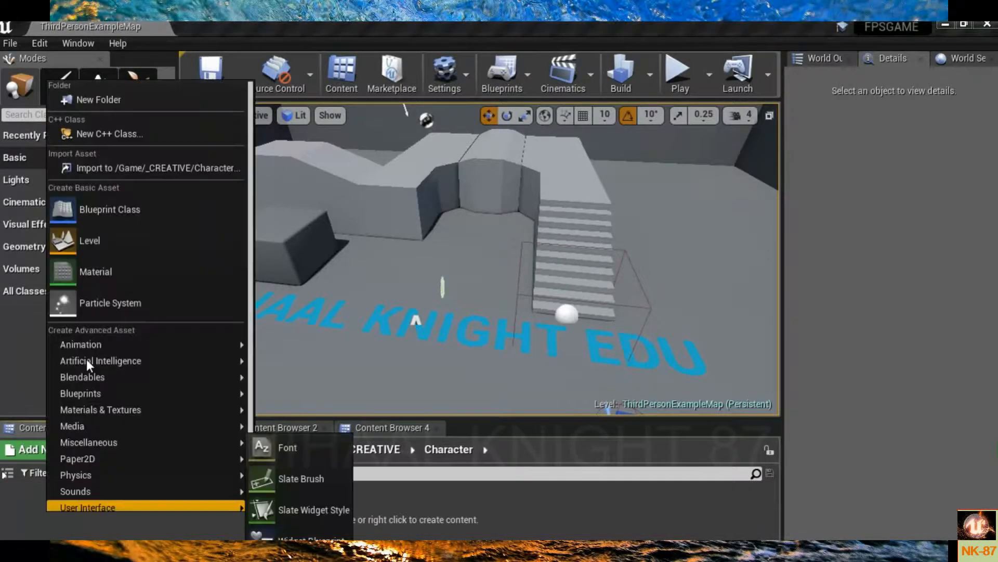
pyautogui.click(159, 99)
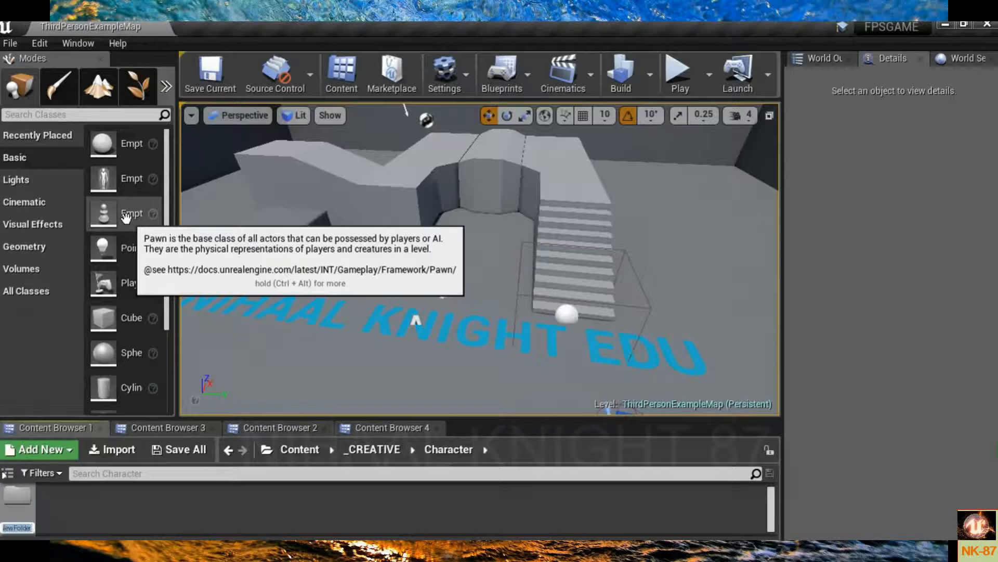
pyautogui.write('BluePrint')
pyautogui.press('Return')
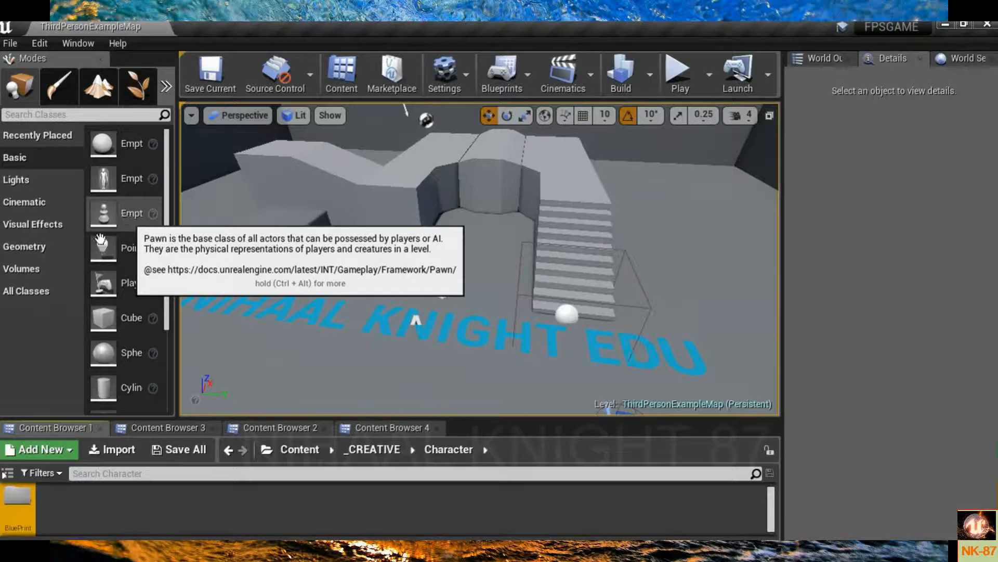
pyautogui.rightClick(100, 517)
pyautogui.click(151, 109)
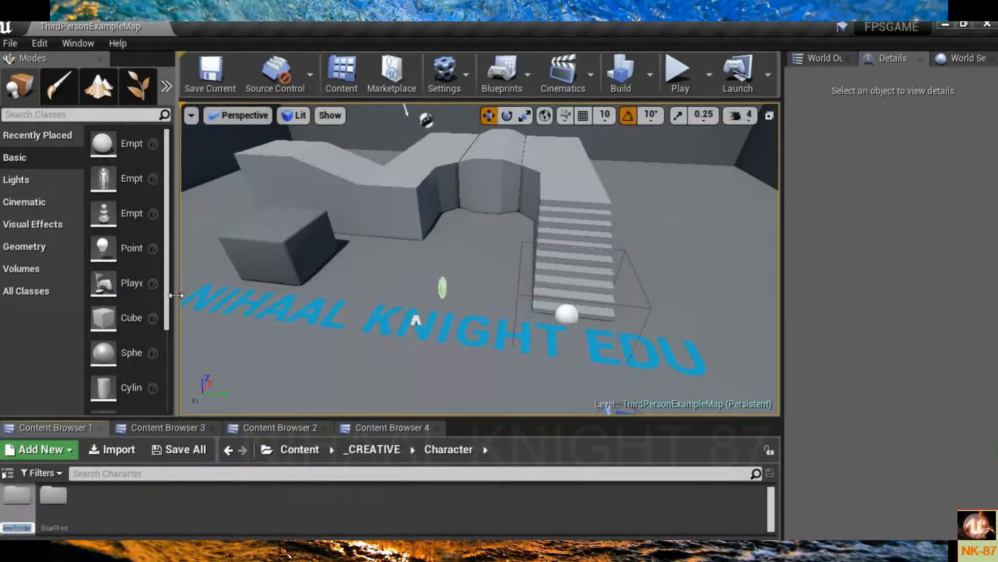
pyautogui.write('Anima')
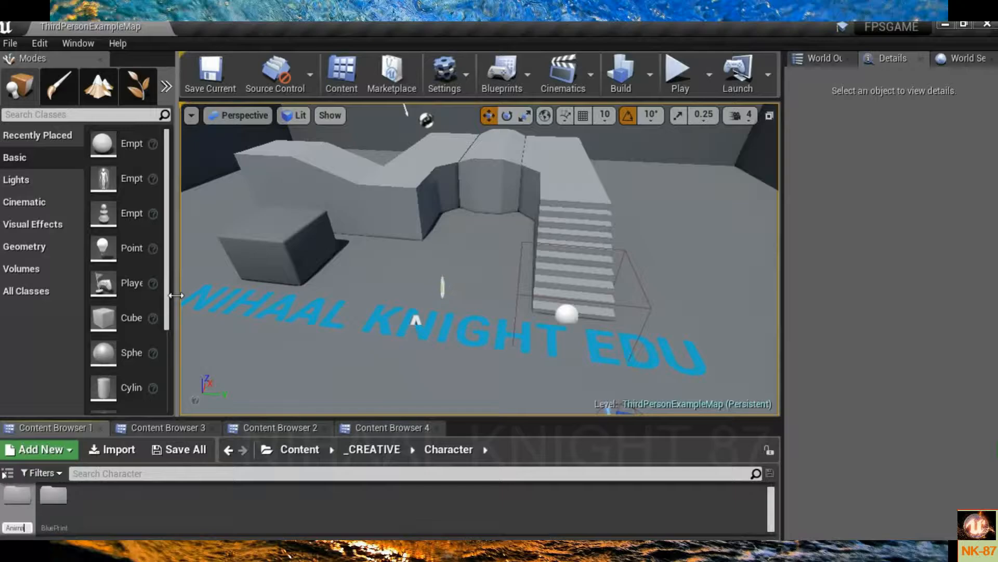
pyautogui.press('Return')
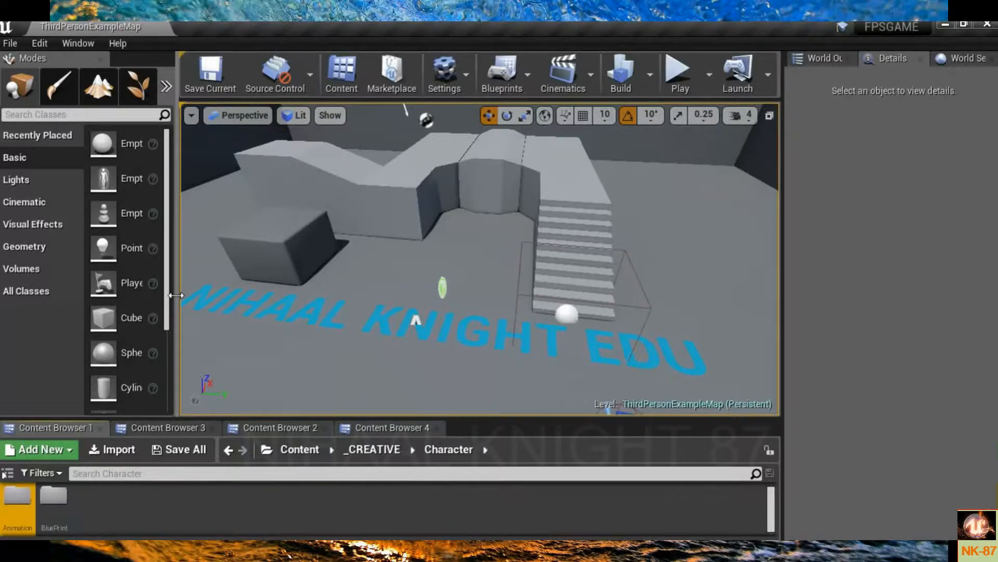
# Step: Add a third subfolder named Swat to the Character folder
pyautogui.rightClick(138, 517)
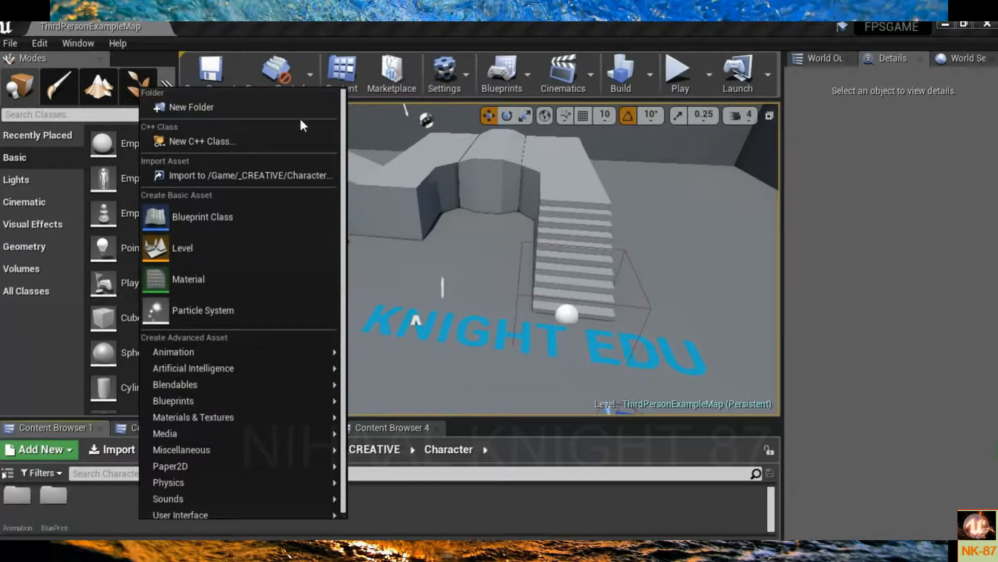
pyautogui.click(266, 113)
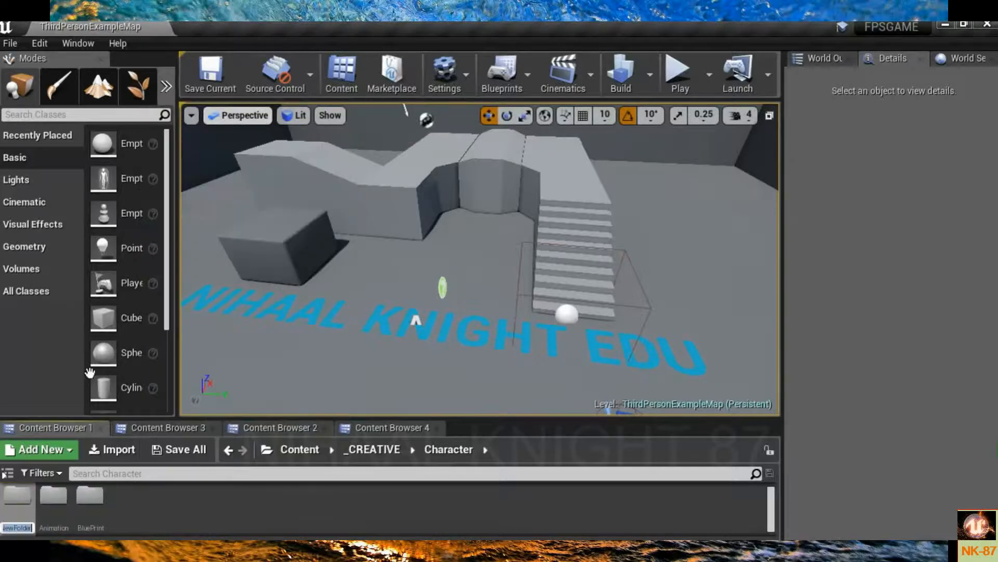
pyautogui.press('BackSpace')
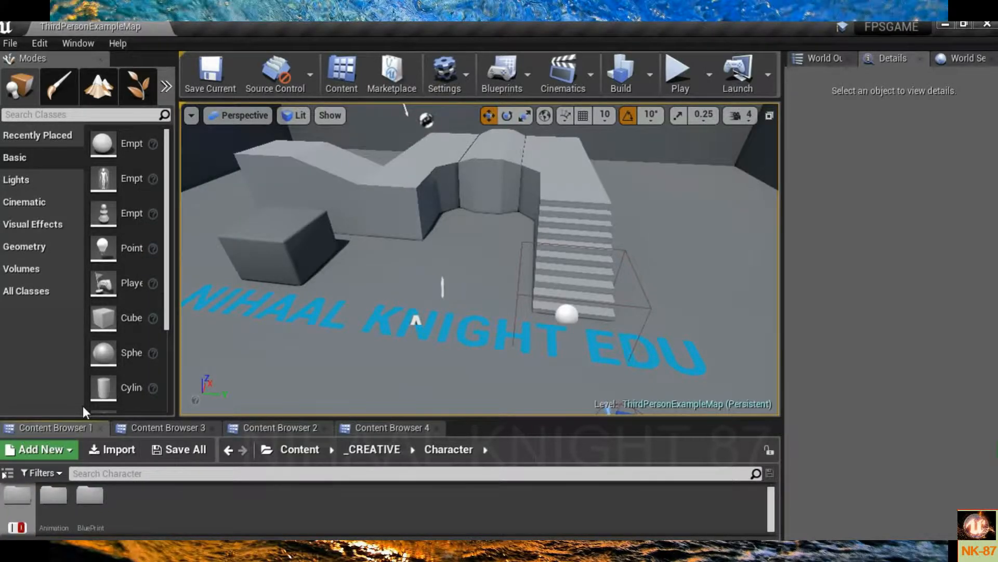
pyautogui.write('Swi')
pyautogui.write('t')
pyautogui.press('Return')
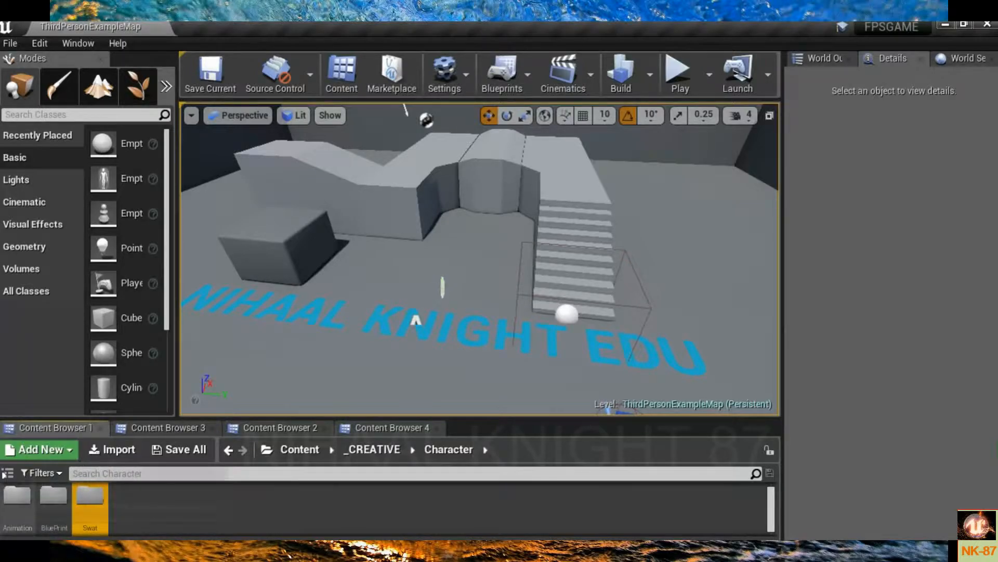
pyautogui.doubleClick(53, 497)
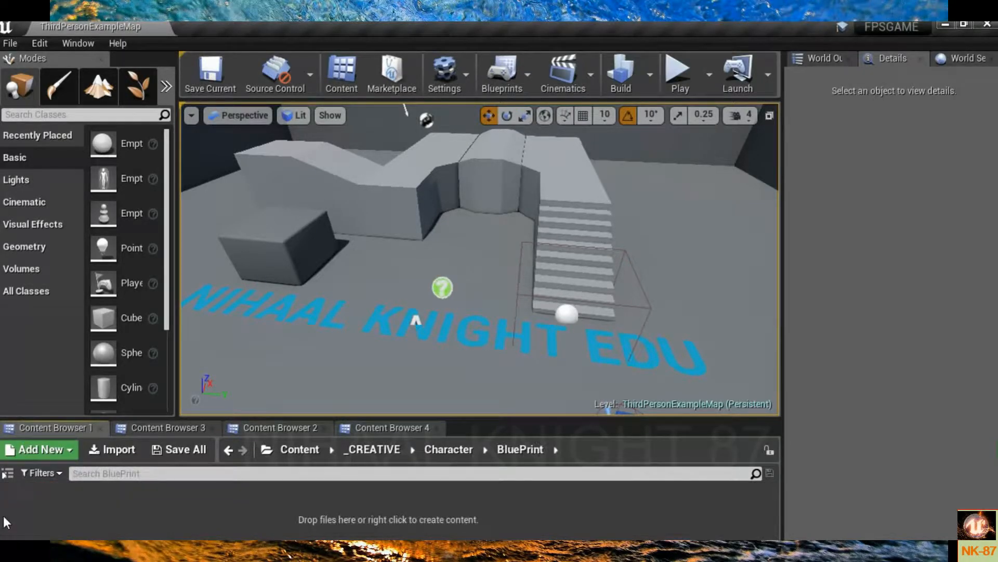
pyautogui.rightClick(73, 504)
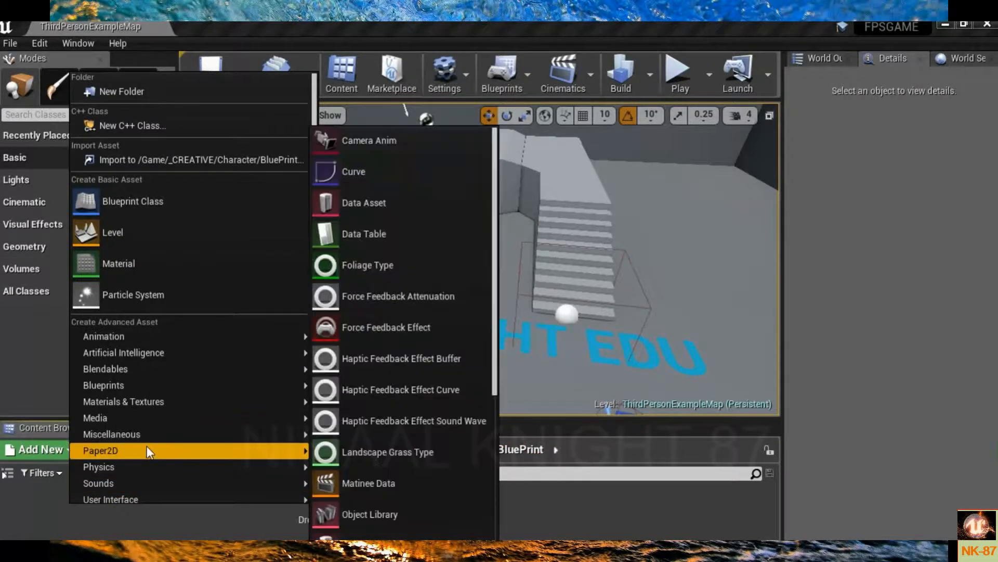
pyautogui.moveTo(118, 336)
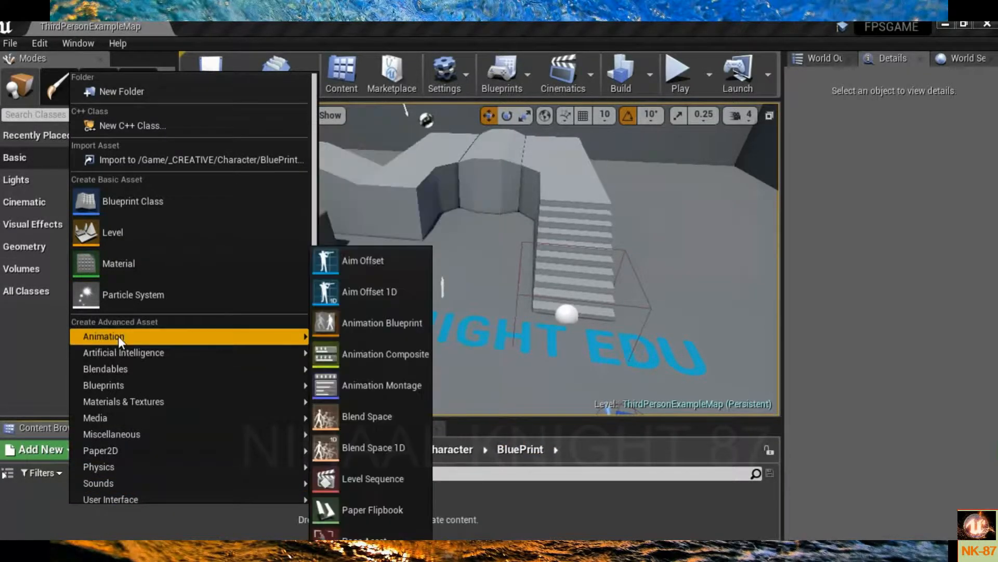
pyautogui.click(380, 326)
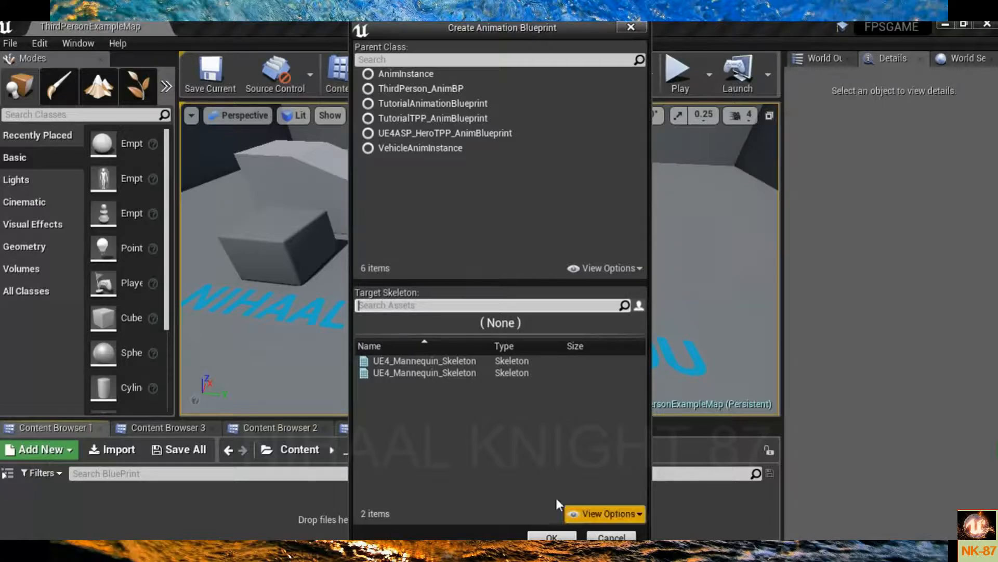
pyautogui.click(606, 537)
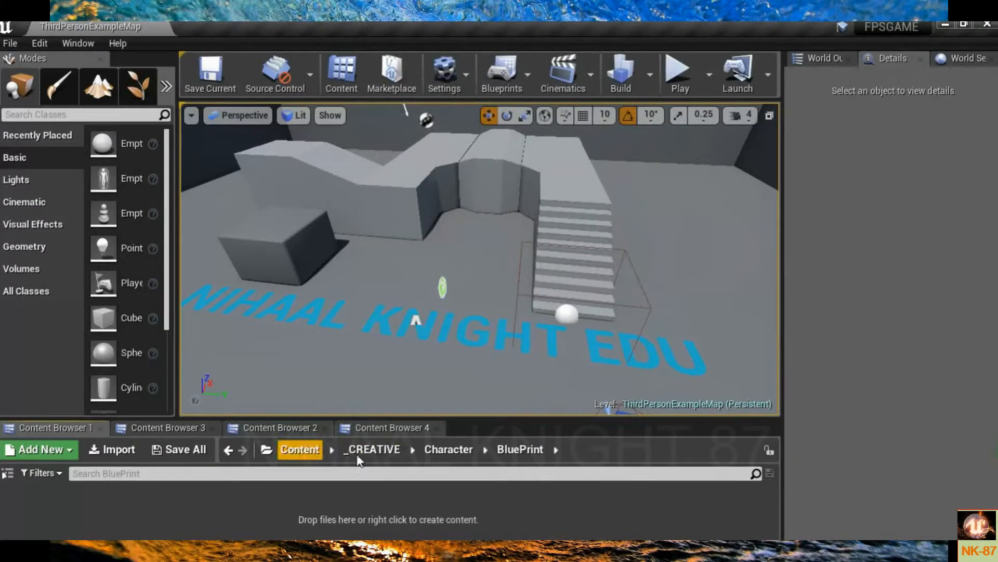
pyautogui.click(453, 448)
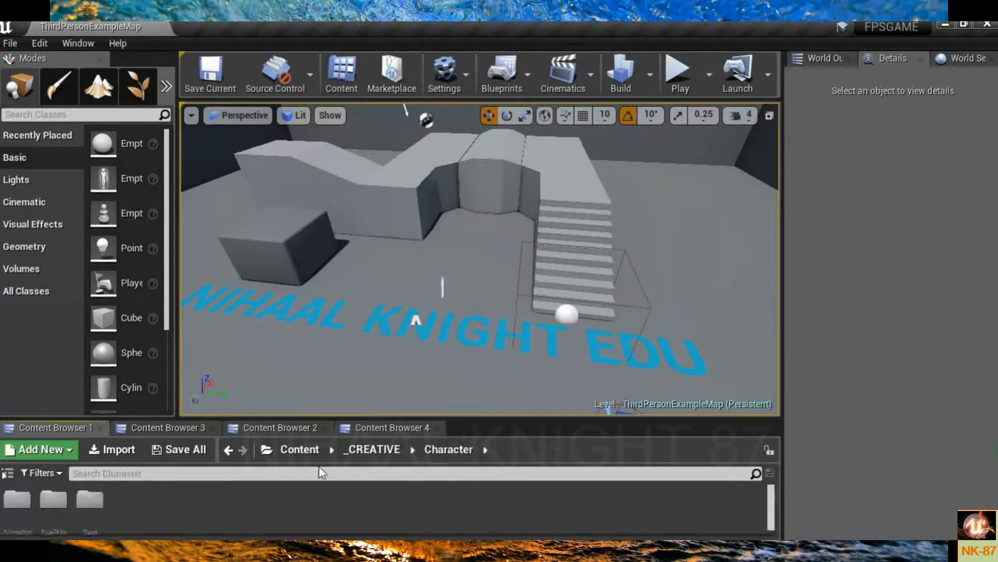
# Step: Open the Swat folder, switch to File Explorer and bring Swat.fbx from the FPSAssets Character Mesh folder into it for import
pyautogui.doubleClick(94, 510)
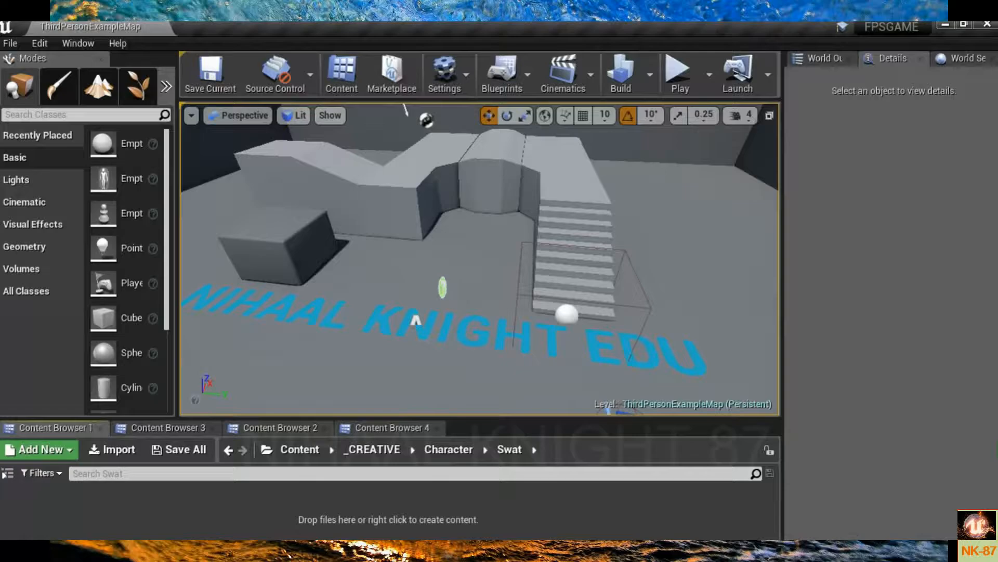
pyautogui.click(507, 551)
pyautogui.moveTo(507, 503)
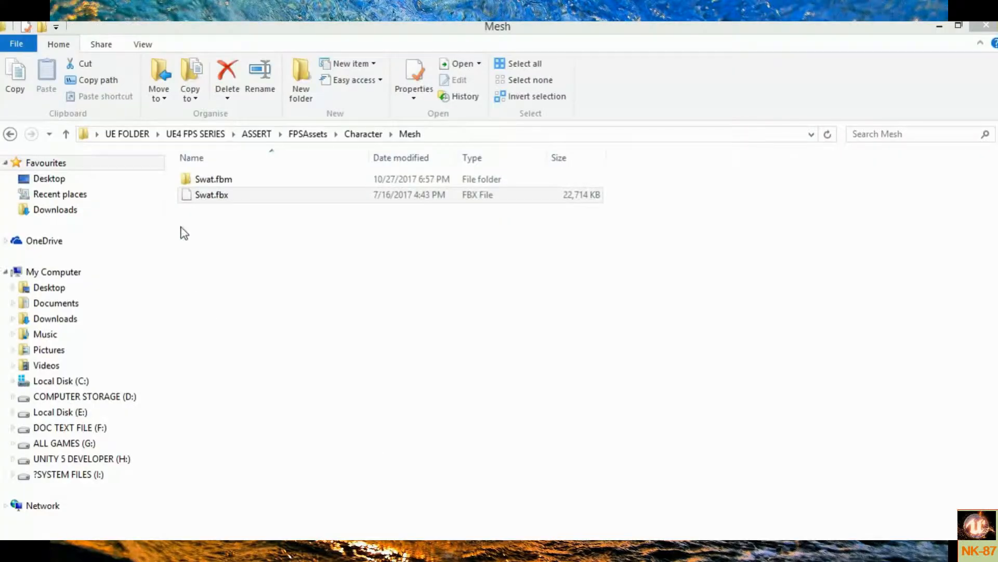
pyautogui.click(202, 199)
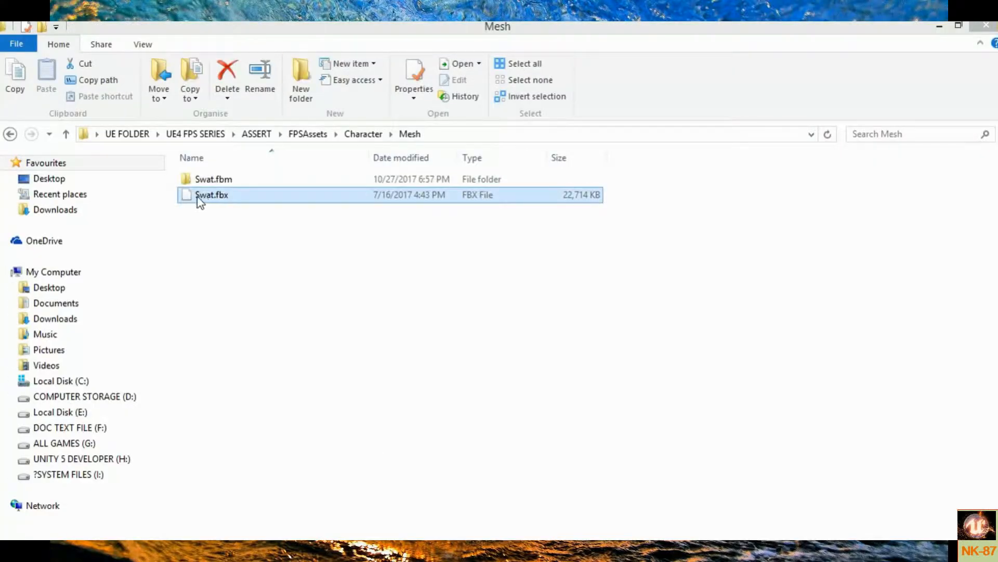
pyautogui.click(247, 272)
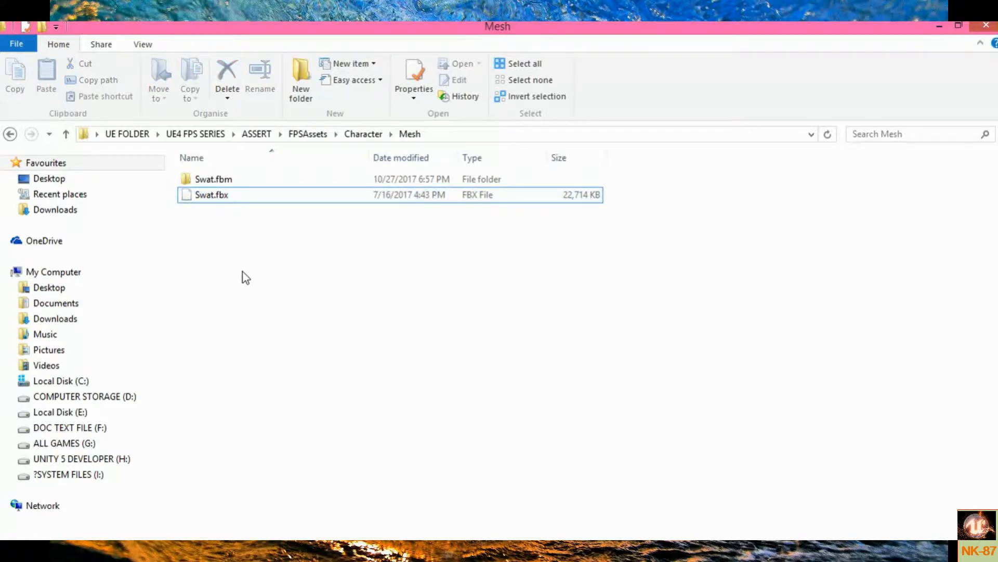
pyautogui.click(697, 345)
pyautogui.click(220, 200)
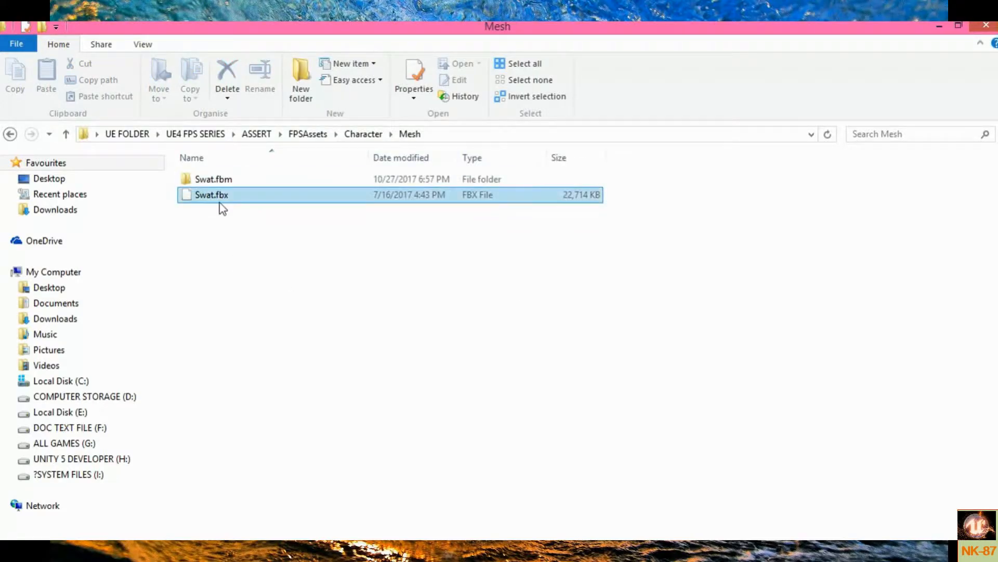
pyautogui.moveTo(192, 198); pyautogui.dragTo(169, 489)
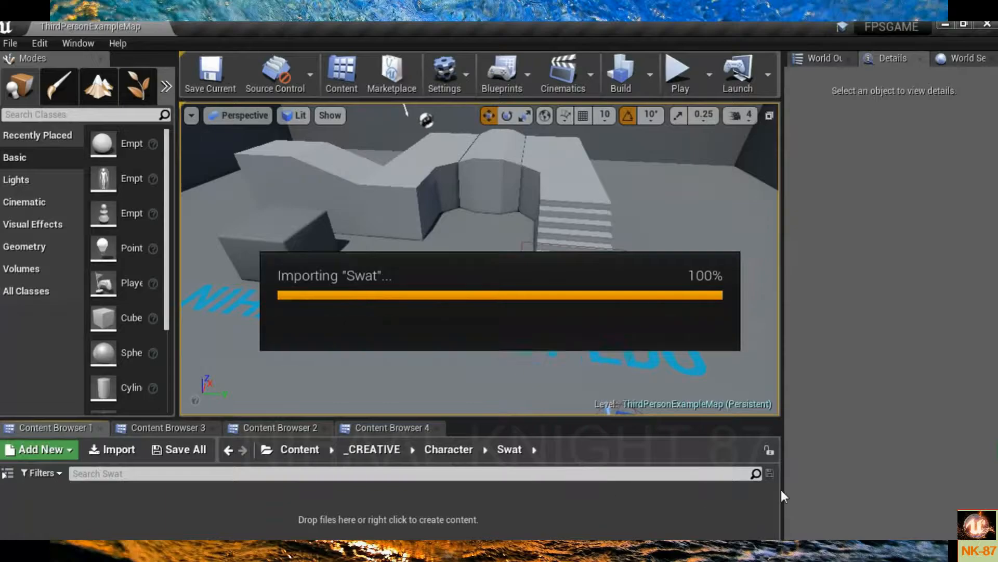
# Step: Import Swat as a skeletal mesh with no existing skeleton assigned, and close the import message log
pyautogui.moveTo(559, 144); pyautogui.dragTo(511, 98)
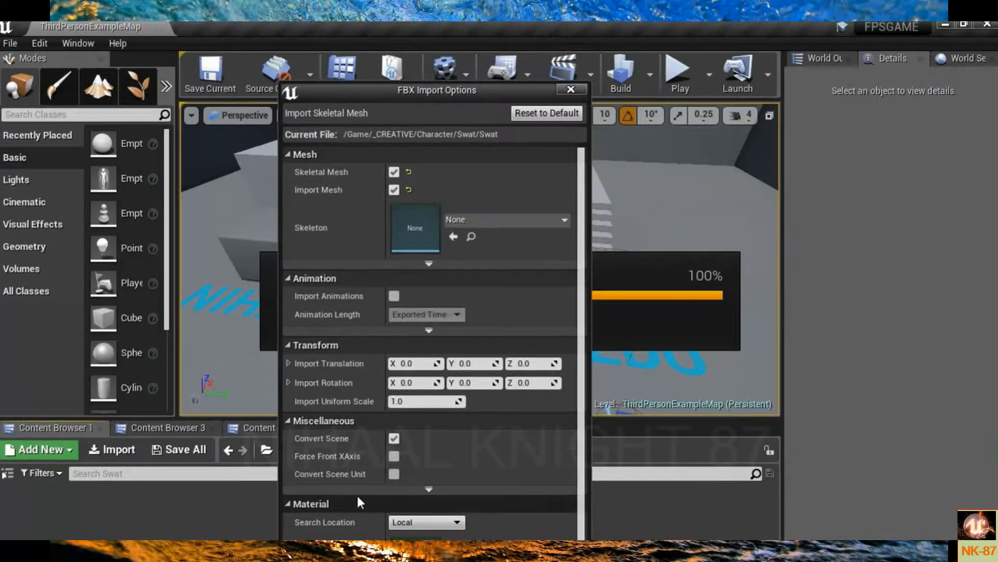
pyautogui.scroll(-1, 422, 391)
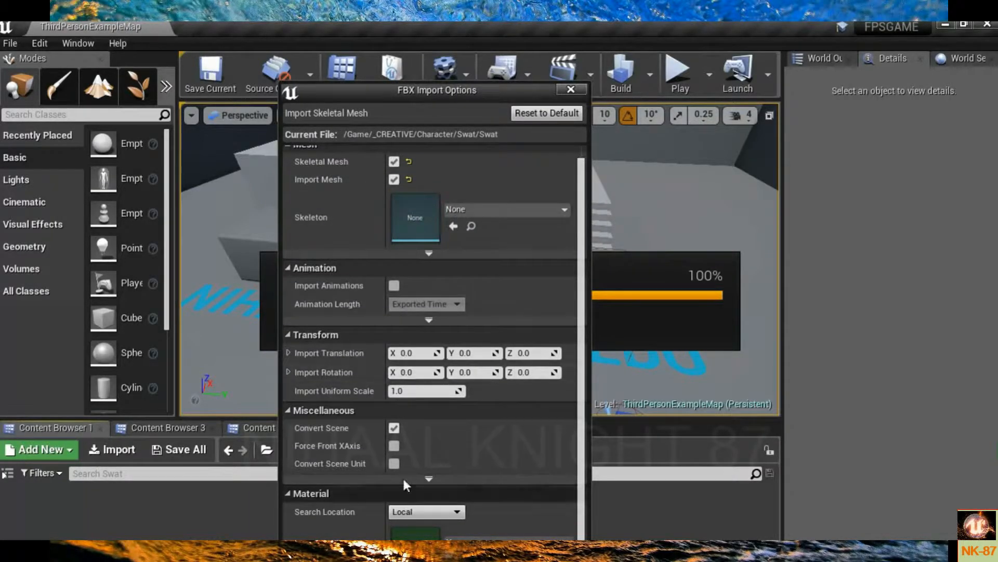
pyautogui.moveTo(392, 96); pyautogui.dragTo(408, 31)
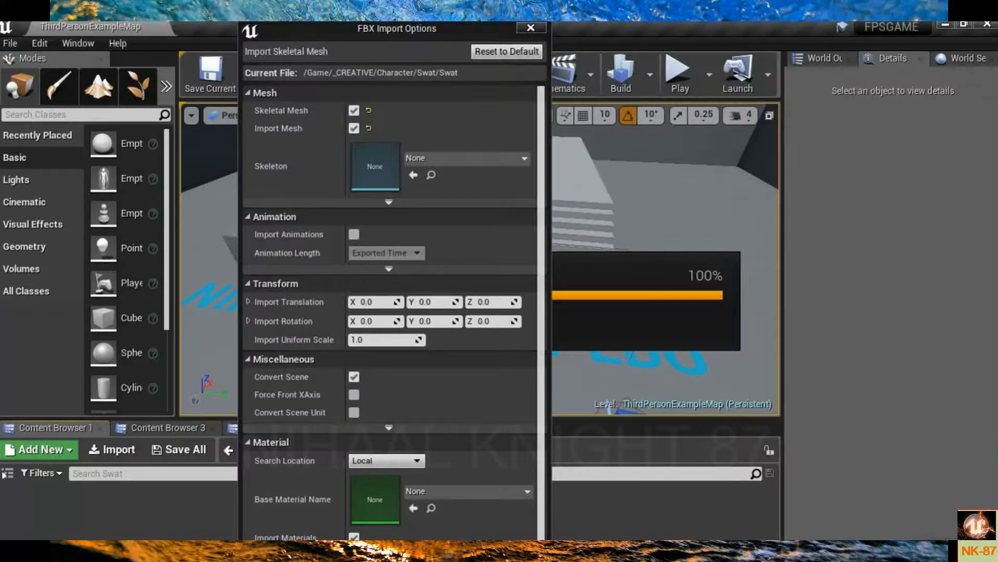
pyautogui.press('Return')
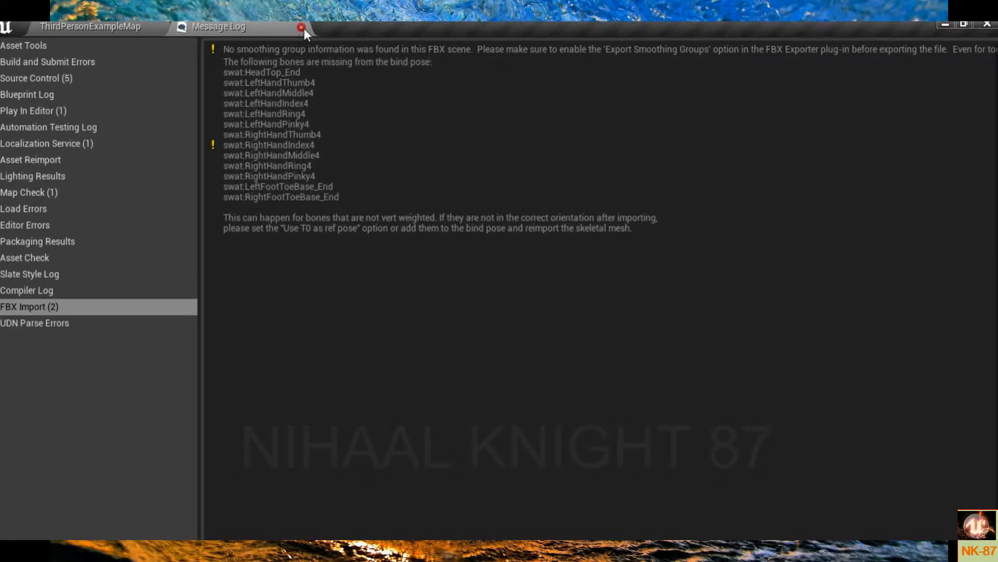
pyautogui.click(302, 26)
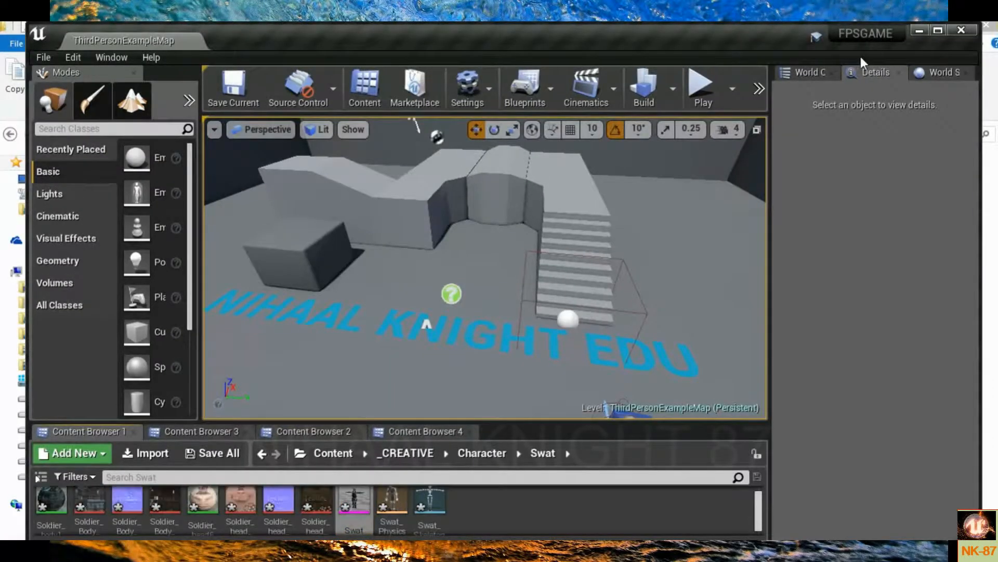
# Step: Maximize the editor window, open the imported Swat skeletal mesh for preview and dock its editor beside the ThirdPersonExampleMap tab
pyautogui.click(939, 30)
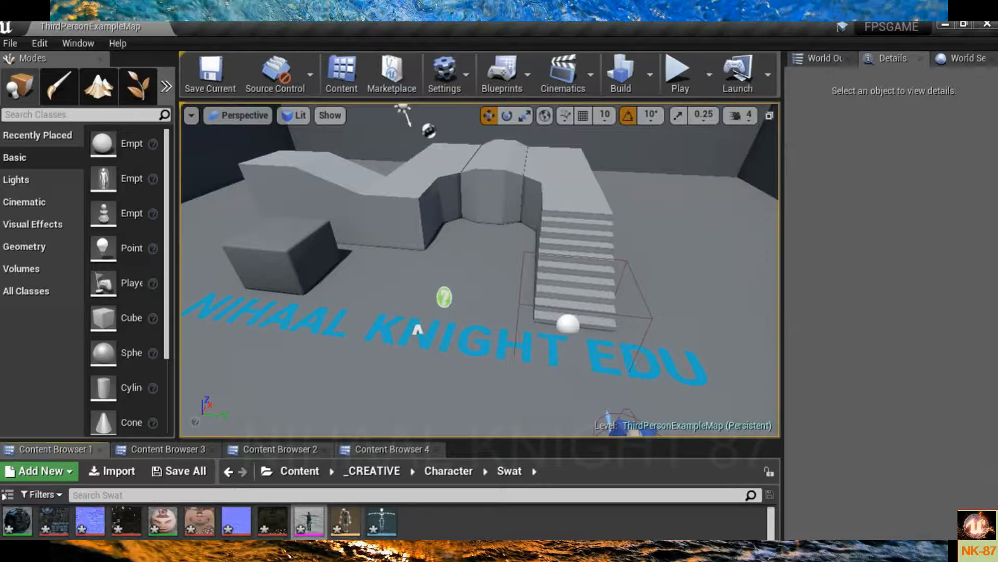
pyautogui.doubleClick(315, 533)
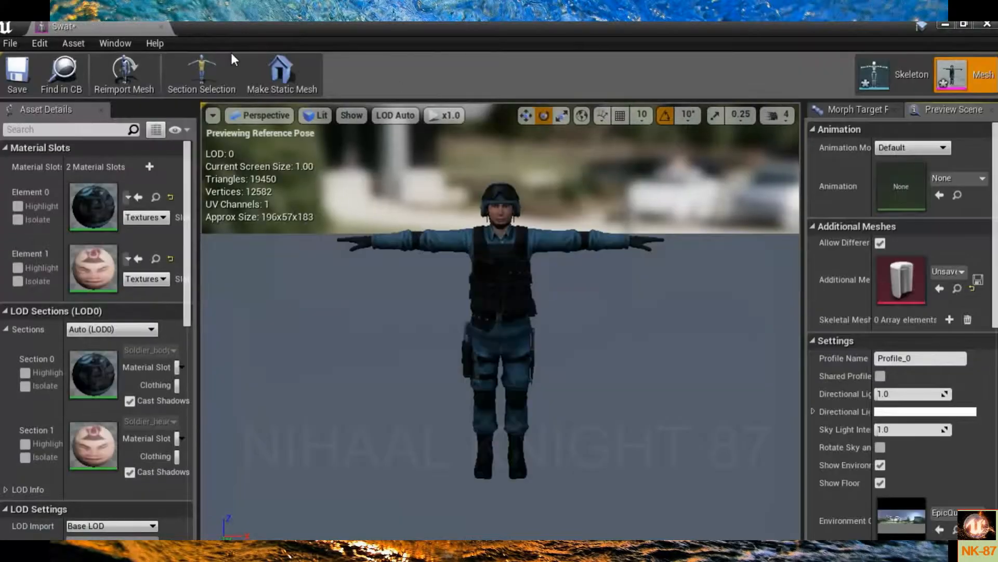
pyautogui.click(136, 29)
pyautogui.moveTo(310, 54); pyautogui.dragTo(252, 36)
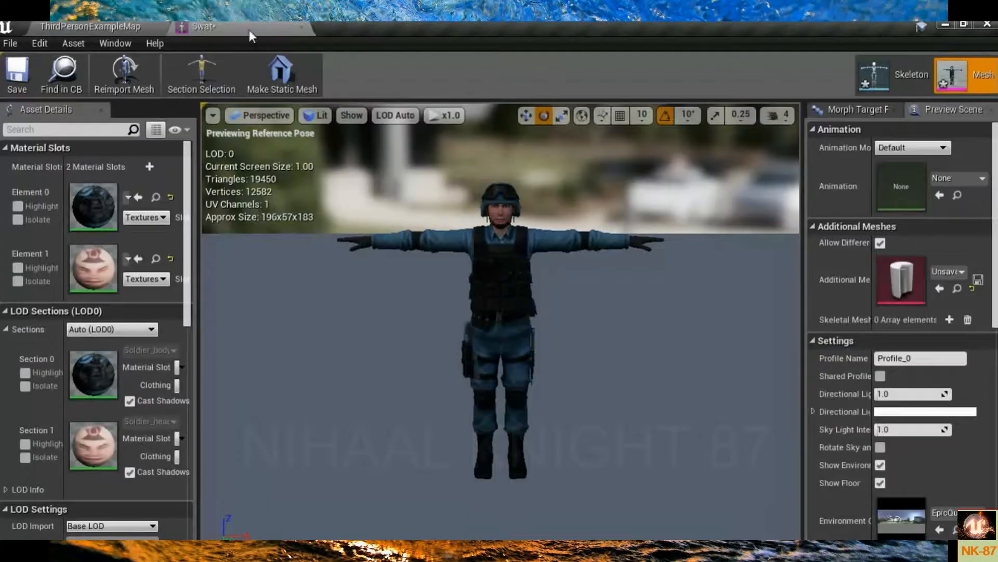
# Step: Return to the level editor and open the empty Animation folder inside the Character folder
pyautogui.click(96, 24)
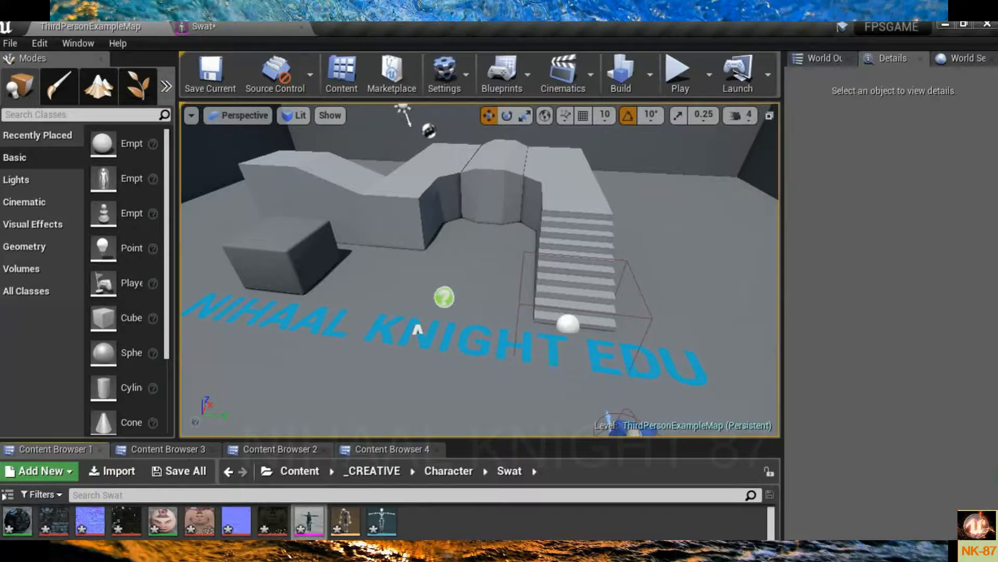
pyautogui.click(443, 469)
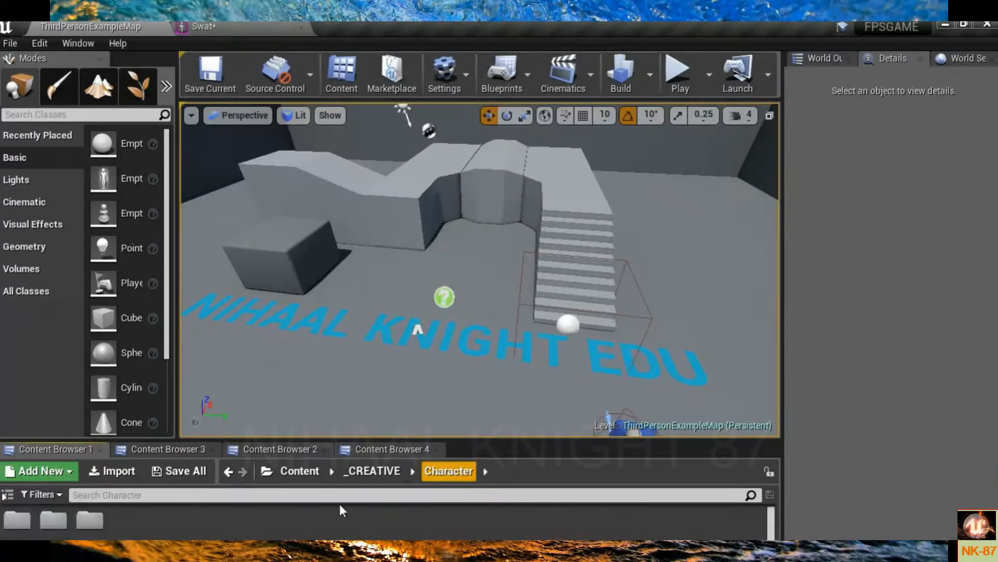
pyautogui.doubleClick(23, 519)
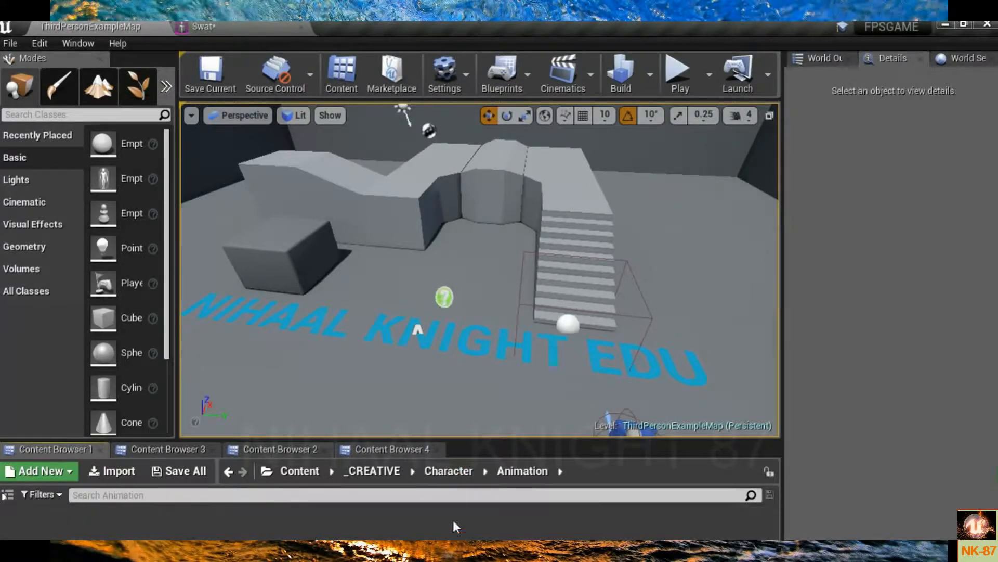
pyautogui.rightClick(165, 529)
pyautogui.click(137, 529)
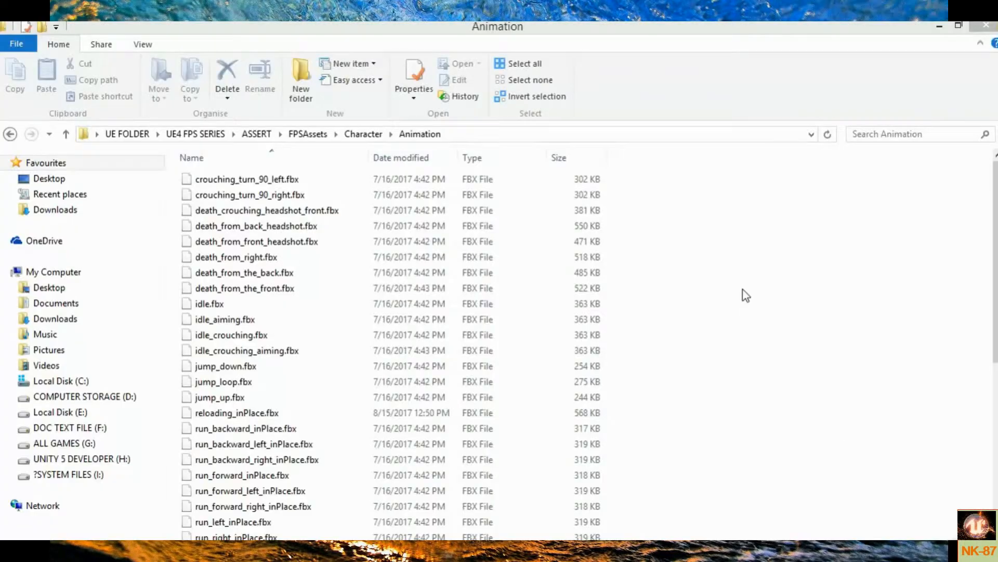
# Step: Switch to File Explorer and bring all FBX files from the FPSAssets Character Animation folder into the project's Animation folder
pyautogui.click(743, 289)
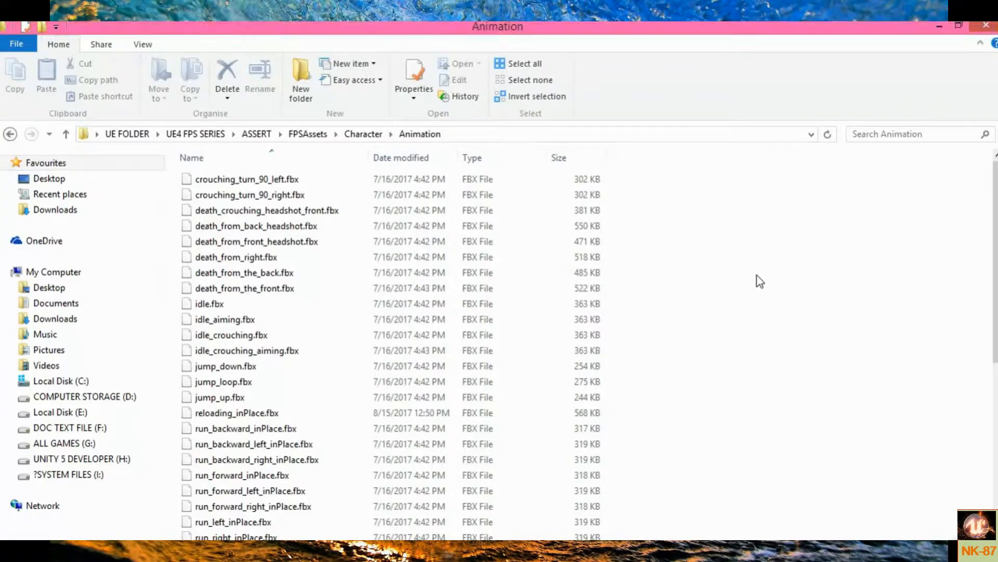
pyautogui.hotkey('ctrl', 'a')
pyautogui.scroll(-8, 298, 318)
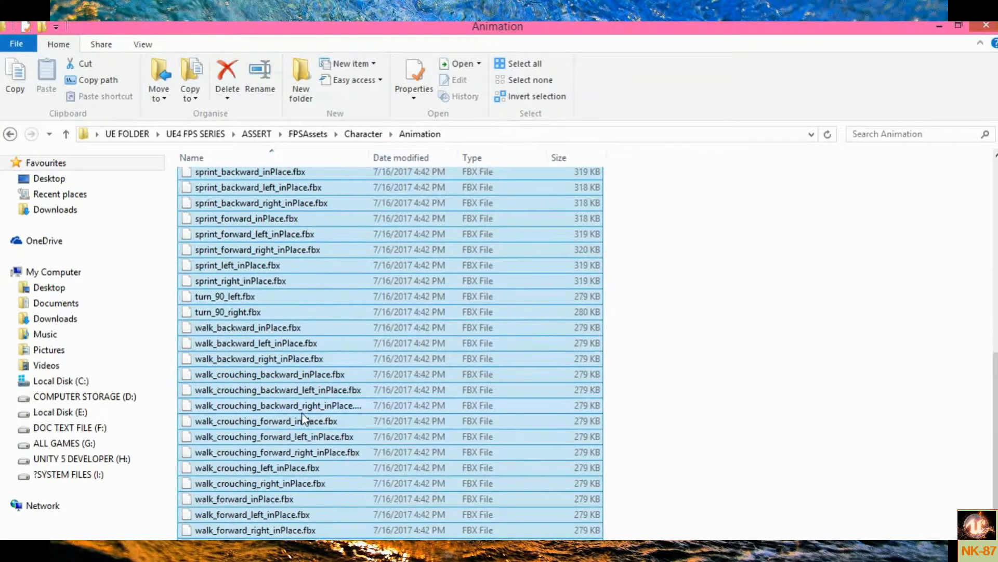
pyautogui.scroll(1, 300, 441)
pyautogui.scroll(7, 300, 441)
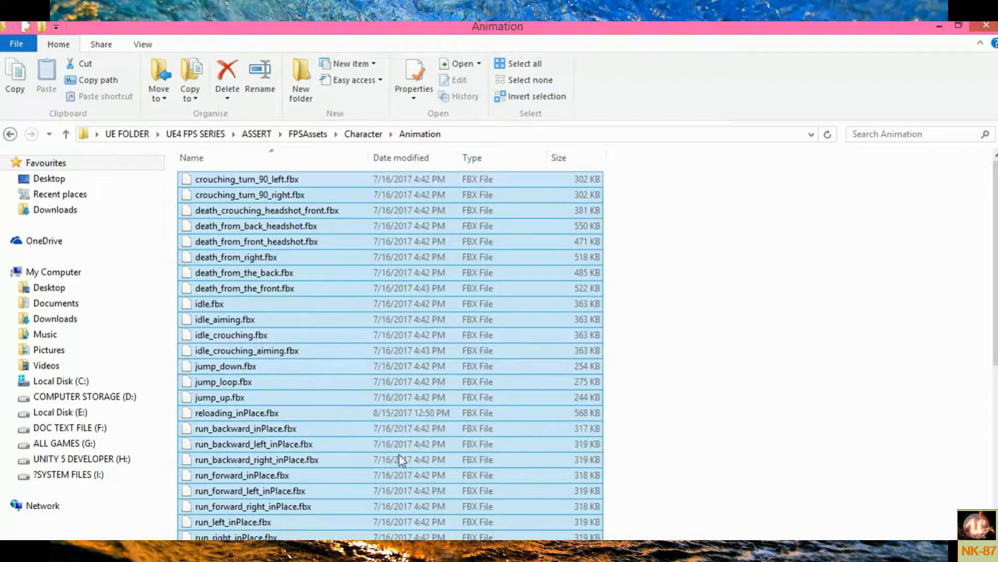
pyautogui.moveTo(305, 399); pyautogui.dragTo(517, 502)
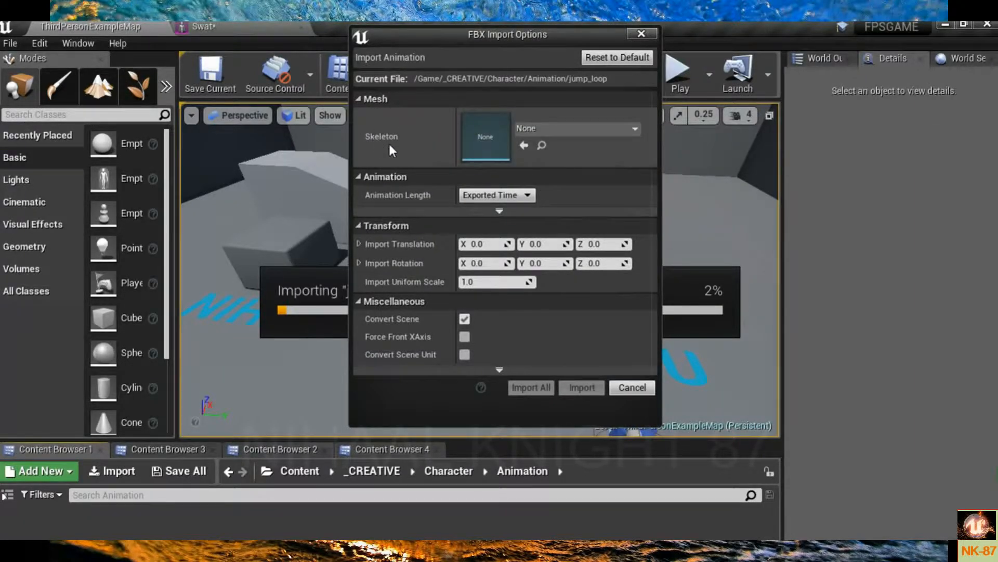
# Step: Assign Swat_Skeleton as the skeleton in the FBX import options and import all the animations
pyautogui.click(553, 138)
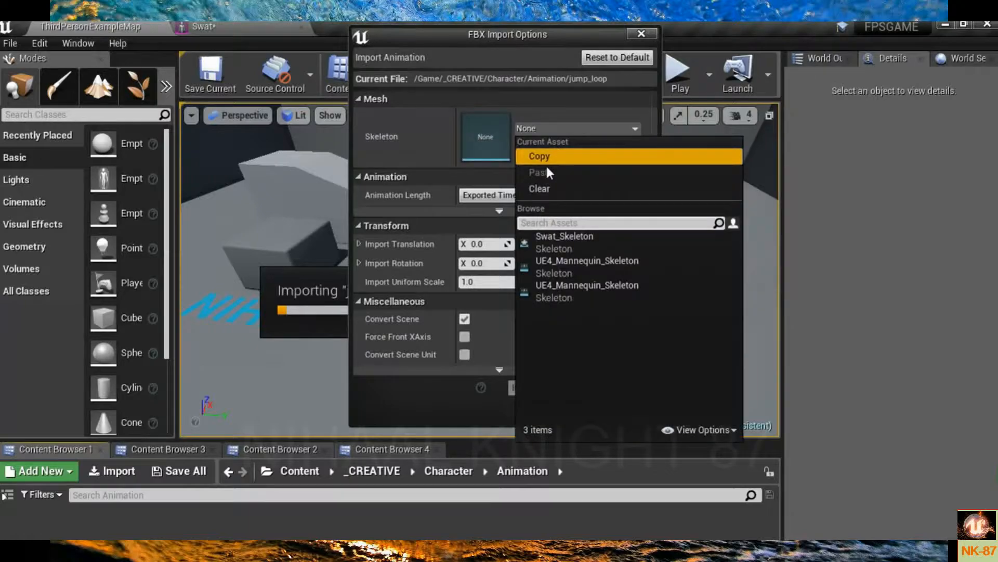
pyautogui.click(577, 242)
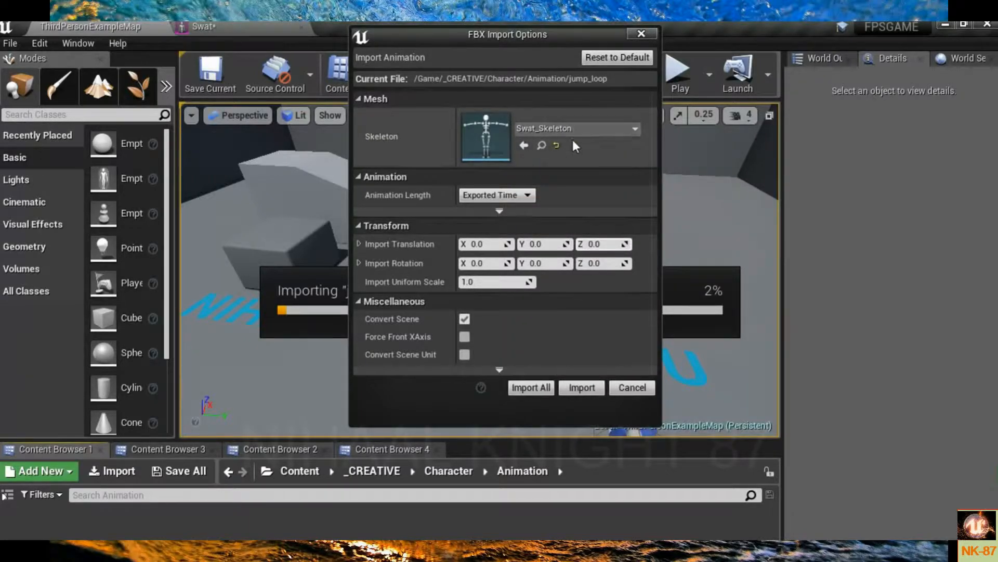
pyautogui.click(528, 386)
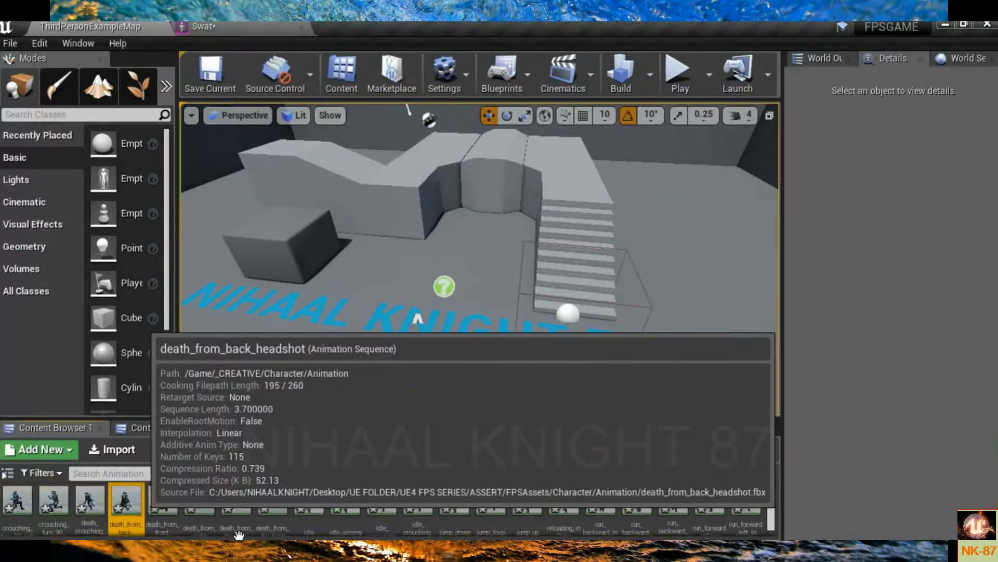
# Step: Return to the Swat mesh editor and open its skeleton for inspection
pyautogui.click(130, 504)
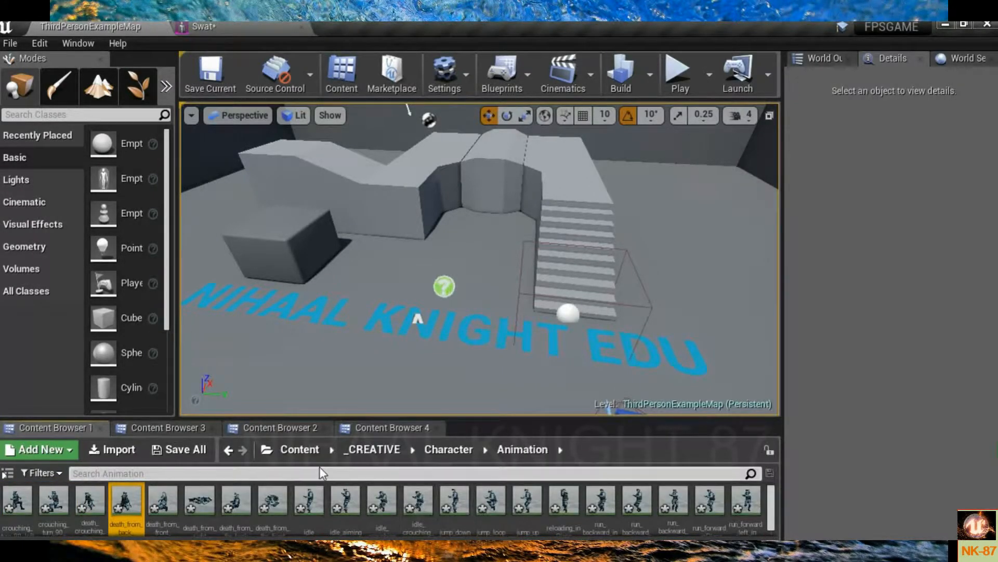
pyautogui.click(179, 27)
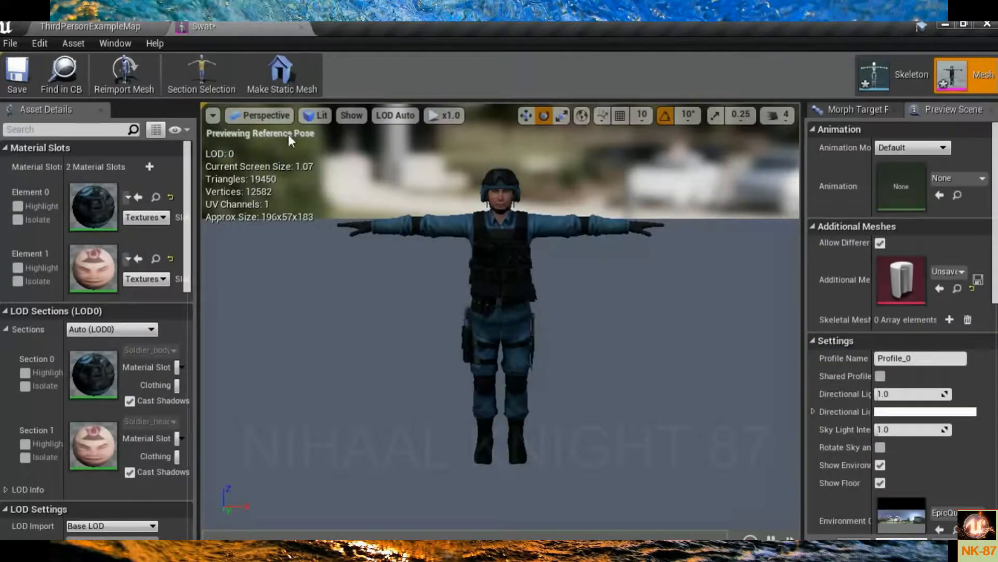
pyautogui.click(897, 82)
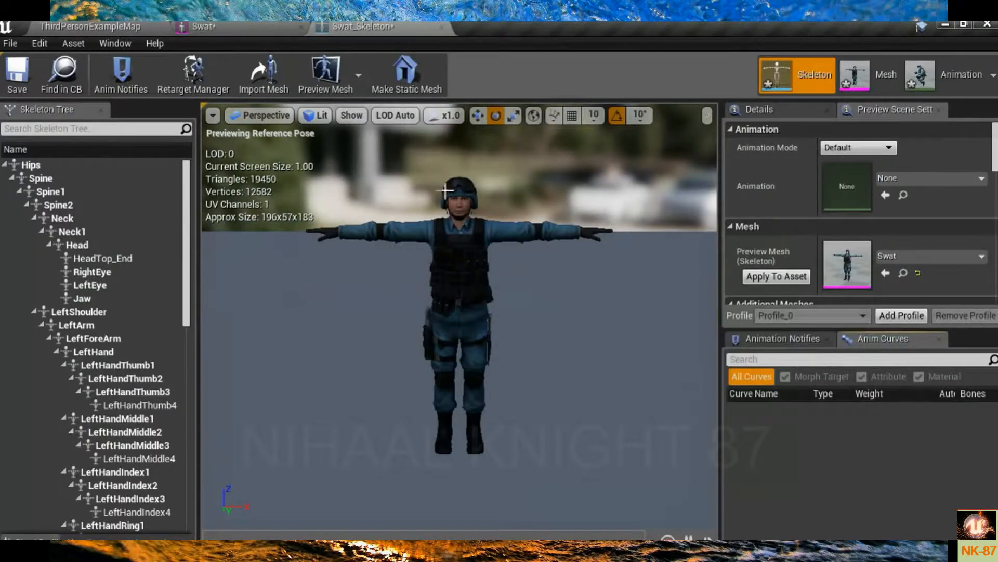
# Step: Examine the Swat rig by selecting the LeftArm and Head bones and viewing their rotation gizmos
pyautogui.click(51, 323)
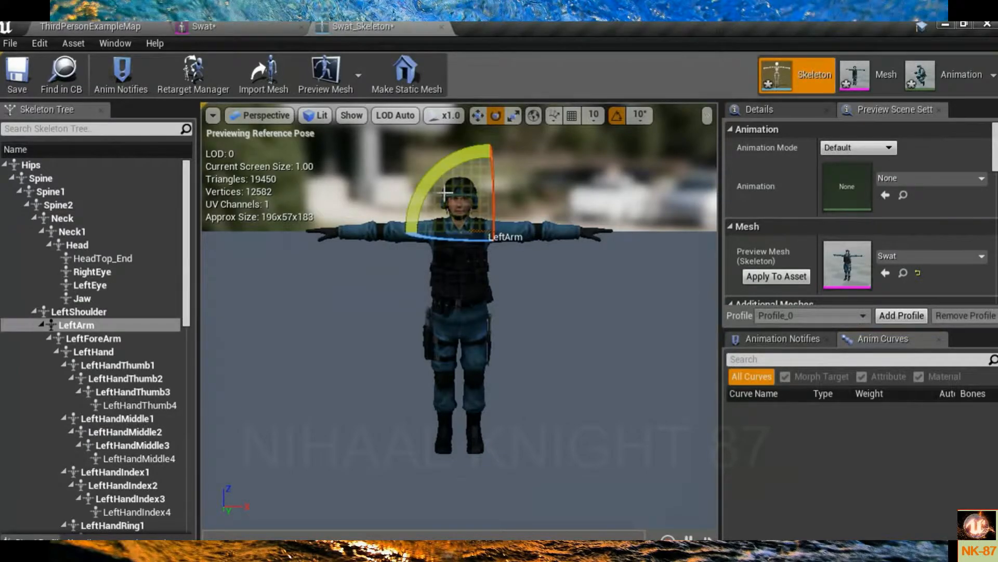
pyautogui.moveTo(398, 203)
pyautogui.mouseDown()
pyautogui.moveTo(414, 194)
pyautogui.moveTo(386, 200)
pyautogui.mouseUp()
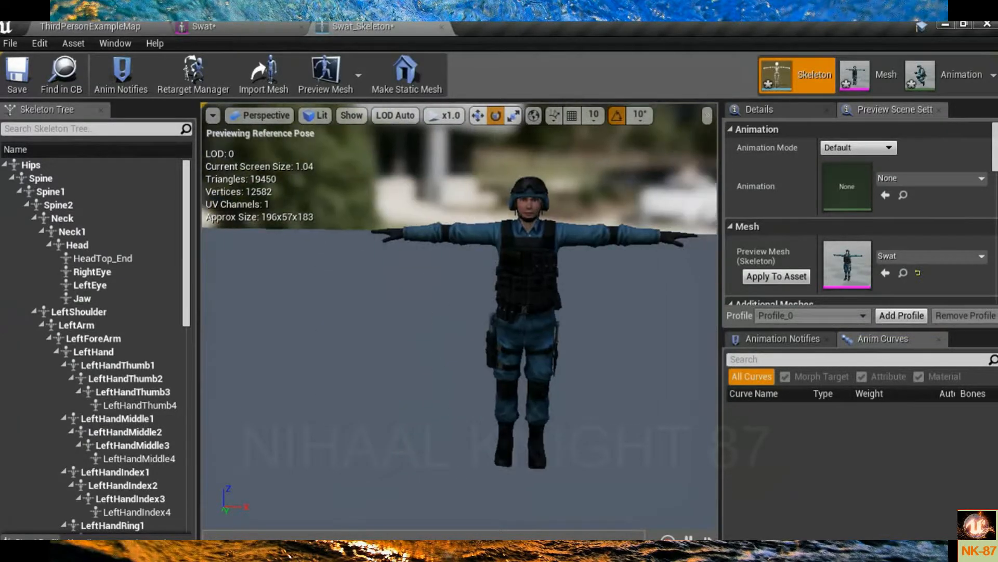
pyautogui.click(577, 228)
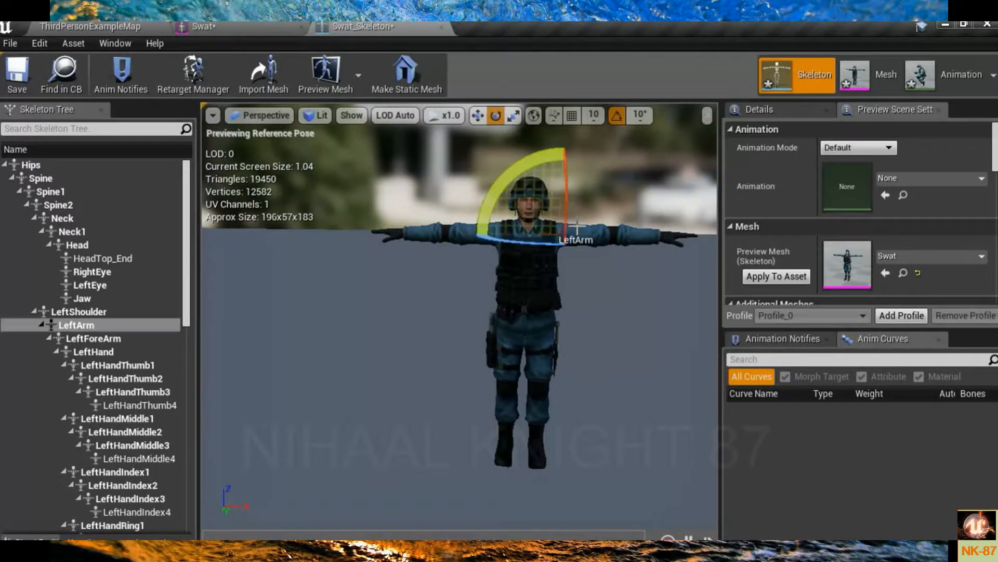
pyautogui.click(510, 183)
pyautogui.click(589, 249)
pyautogui.click(507, 185)
pyautogui.click(585, 229)
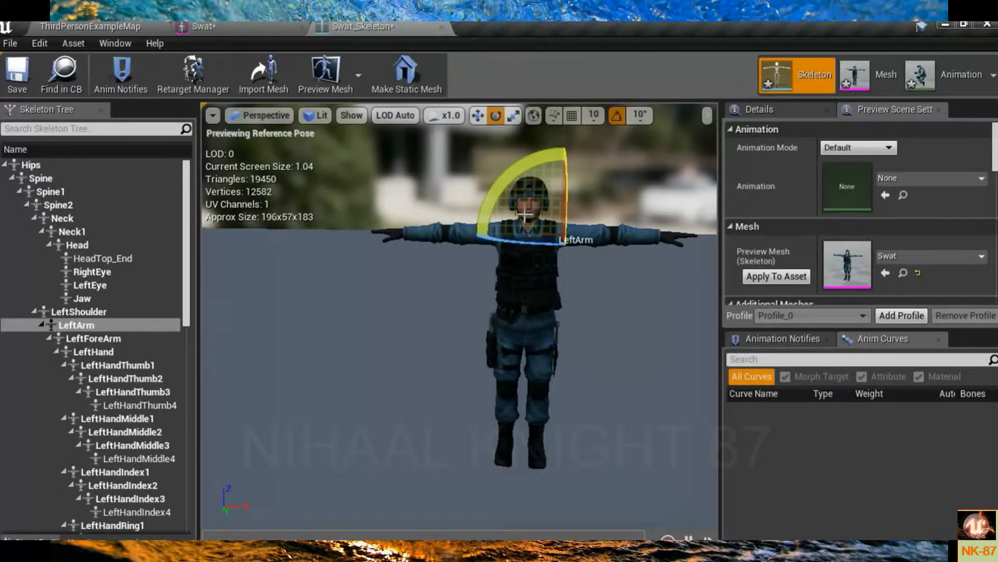
pyautogui.moveTo(588, 264); pyautogui.dragTo(603, 245)
pyautogui.click(498, 207)
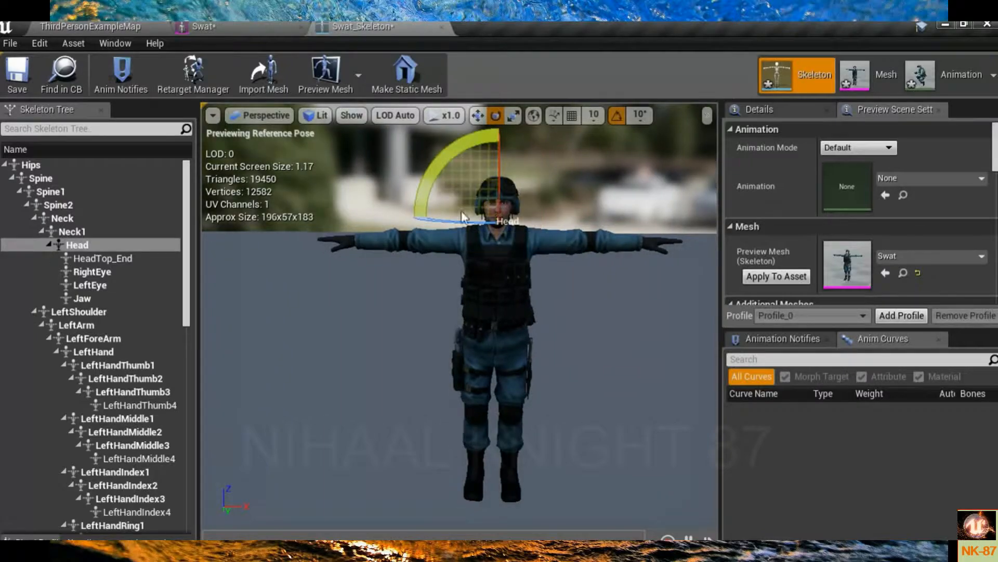
# Step: Rotate the LeftArm bone to lower the arm as a rig test, and undo the rotation
pyautogui.click(577, 237)
pyautogui.moveTo(469, 202); pyautogui.dragTo(487, 181)
pyautogui.click(446, 225)
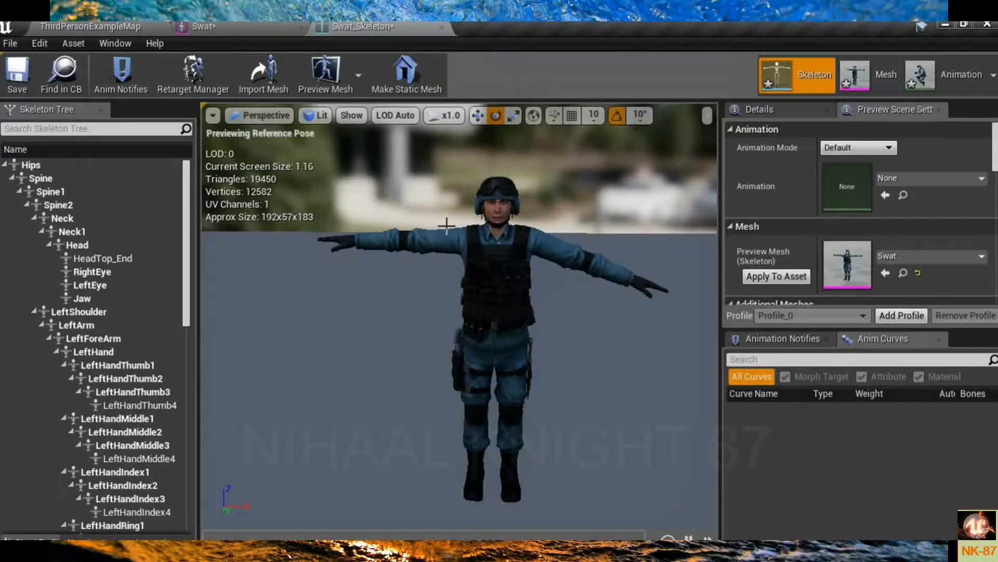
pyautogui.hotkey('ctrl', 'z')
# Step: Tilt the Head bone sideways as a rig test, and undo the rotation
pyautogui.click(498, 207)
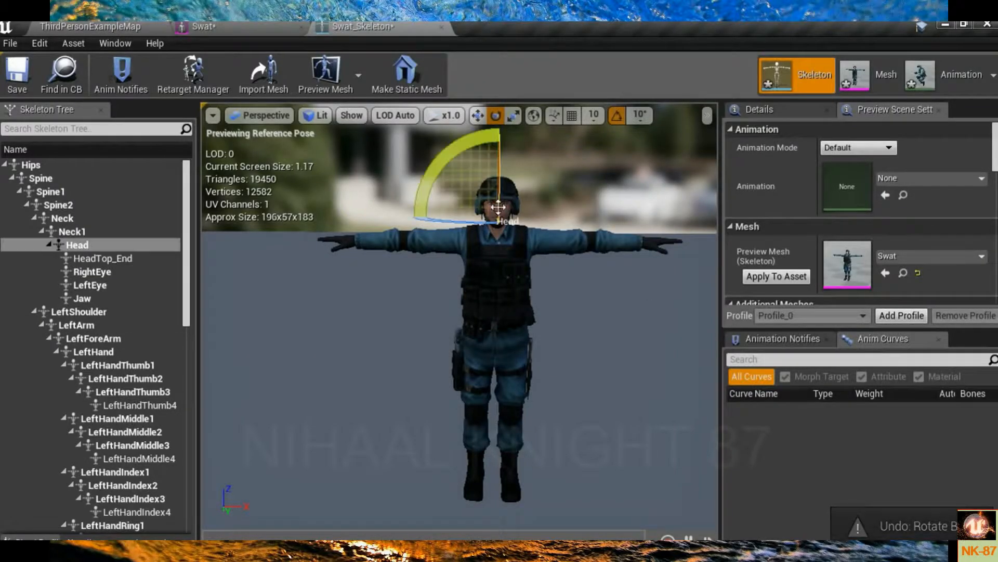
pyautogui.moveTo(440, 188); pyautogui.dragTo(447, 208)
pyautogui.click(471, 209)
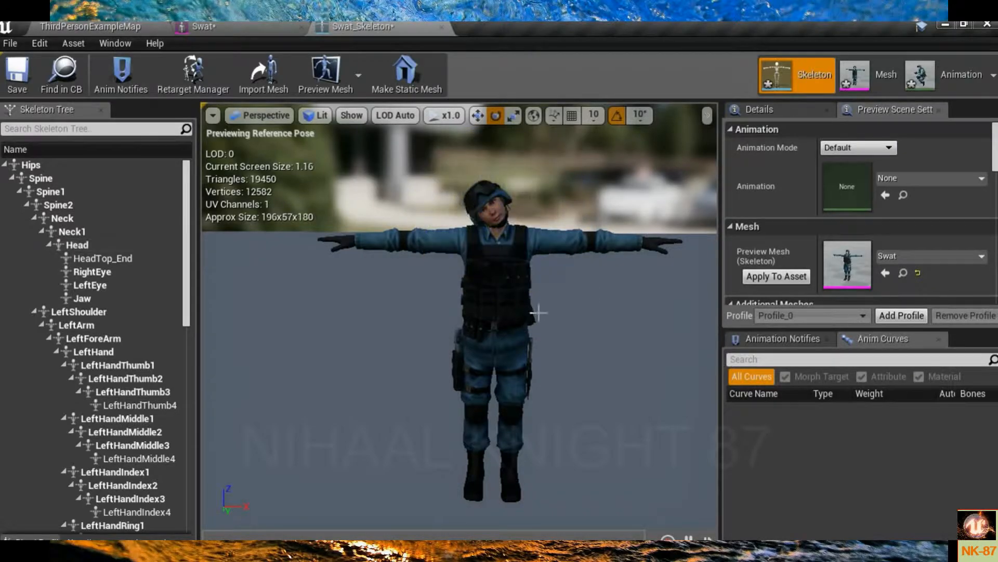
pyautogui.hotkey('ctrl', 'z')
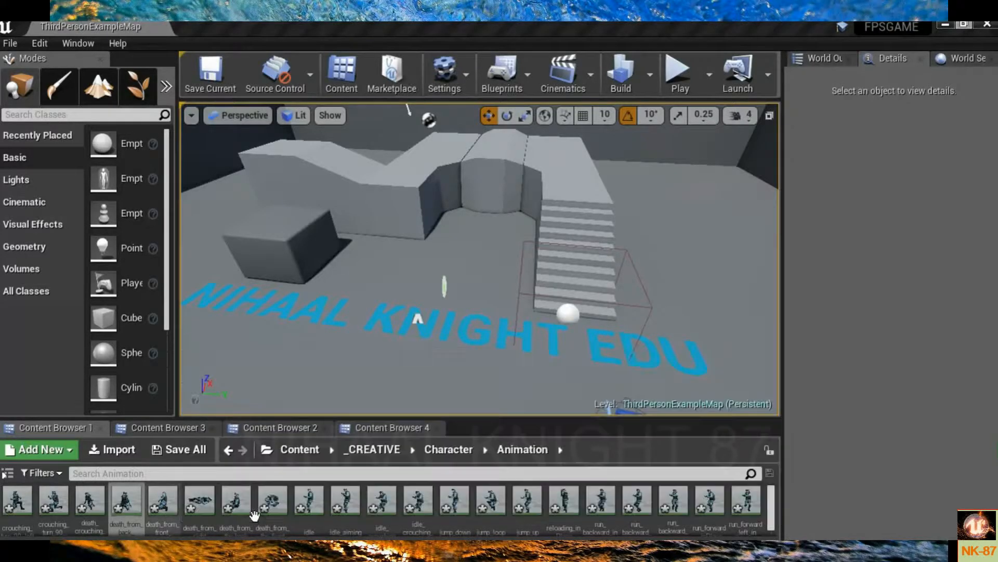
# Step: Preview the imported idle and death_from_front_headshot animations on the Swat character
pyautogui.doubleClick(318, 520)
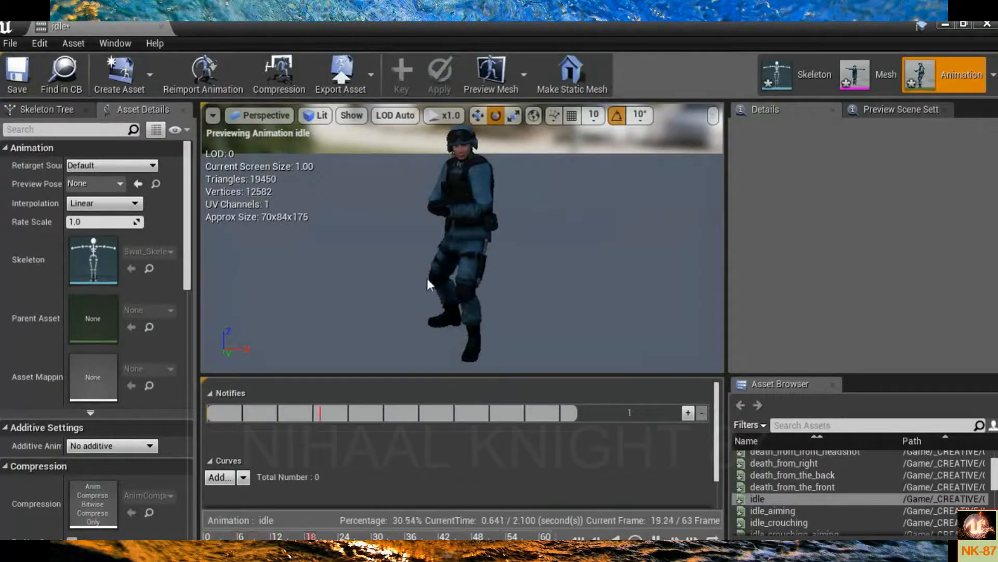
pyautogui.click(161, 26)
pyautogui.doubleClick(156, 512)
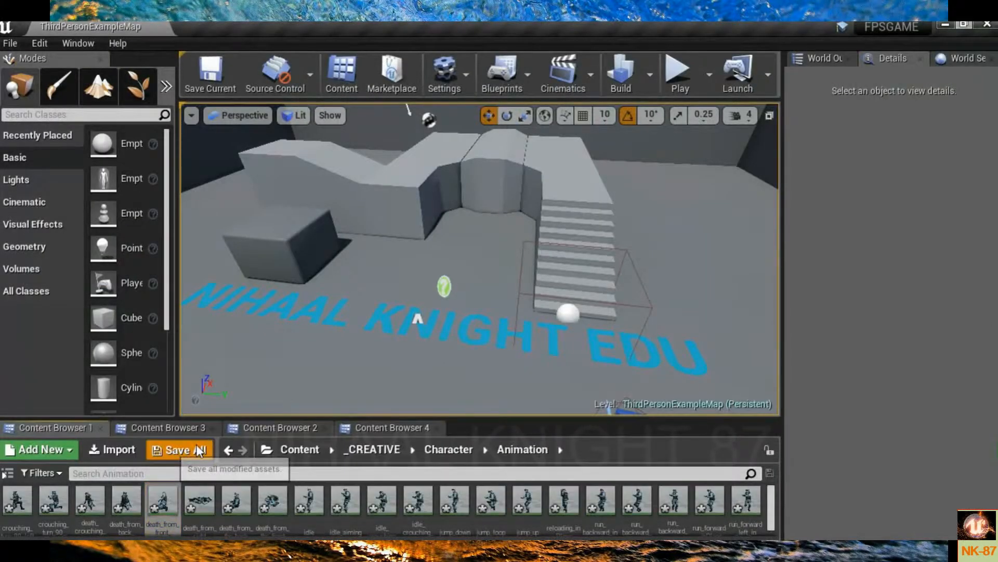
# Step: Save all modified content, including the imported animations, and save the current level
pyautogui.click(179, 450)
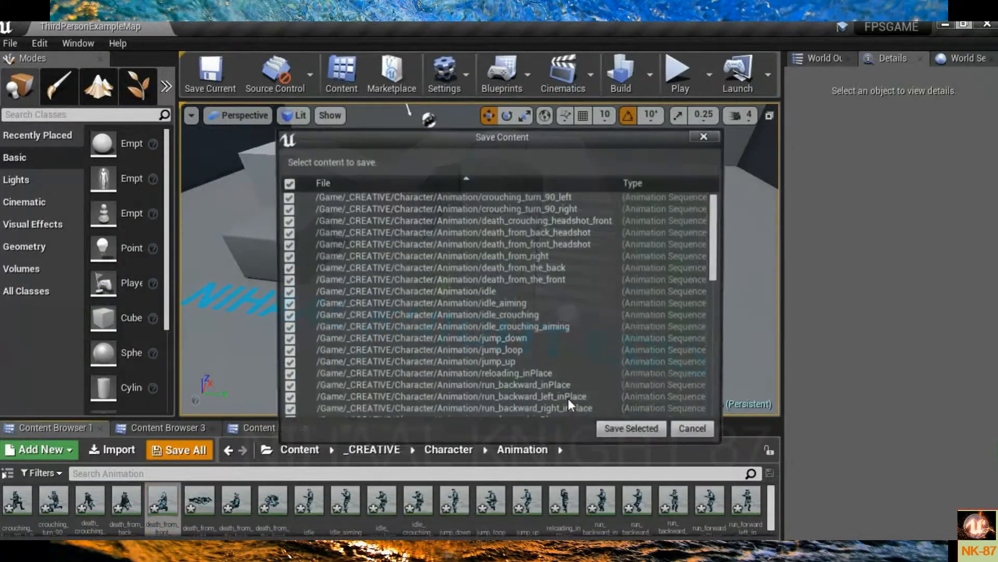
pyautogui.click(632, 428)
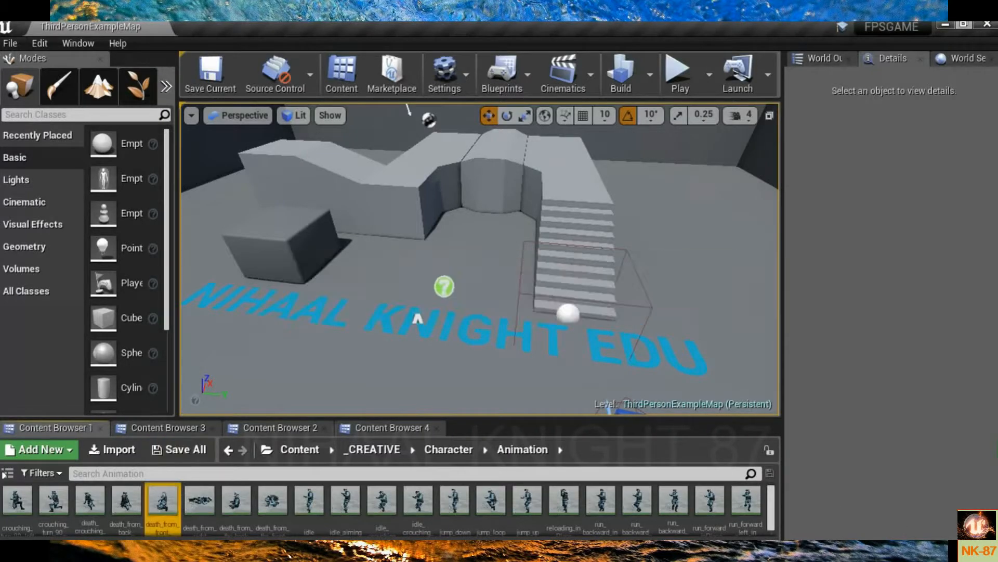
pyautogui.click(223, 86)
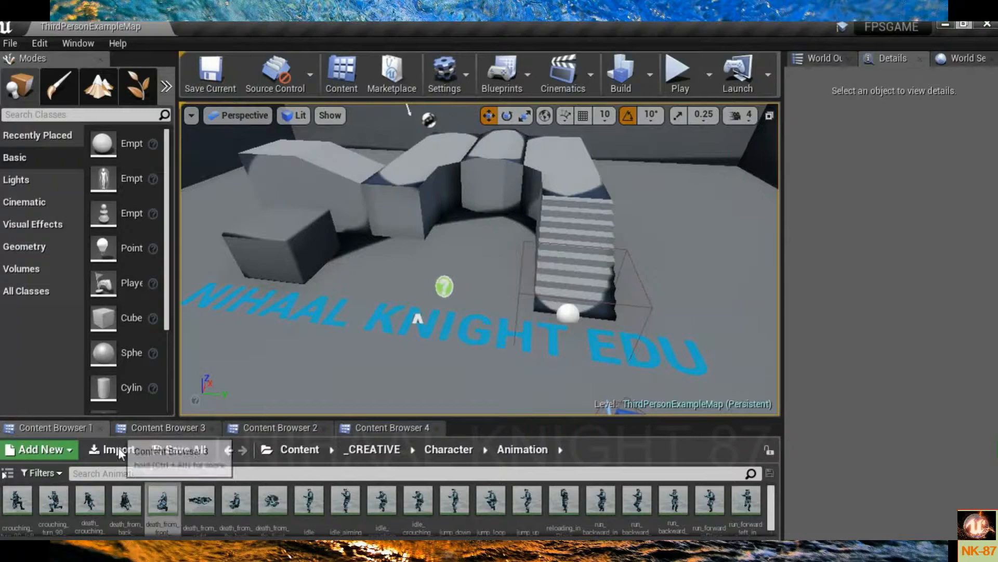
# Step: Go to the BluePrint folder inside _CREATIVE/Character
pyautogui.click(393, 450)
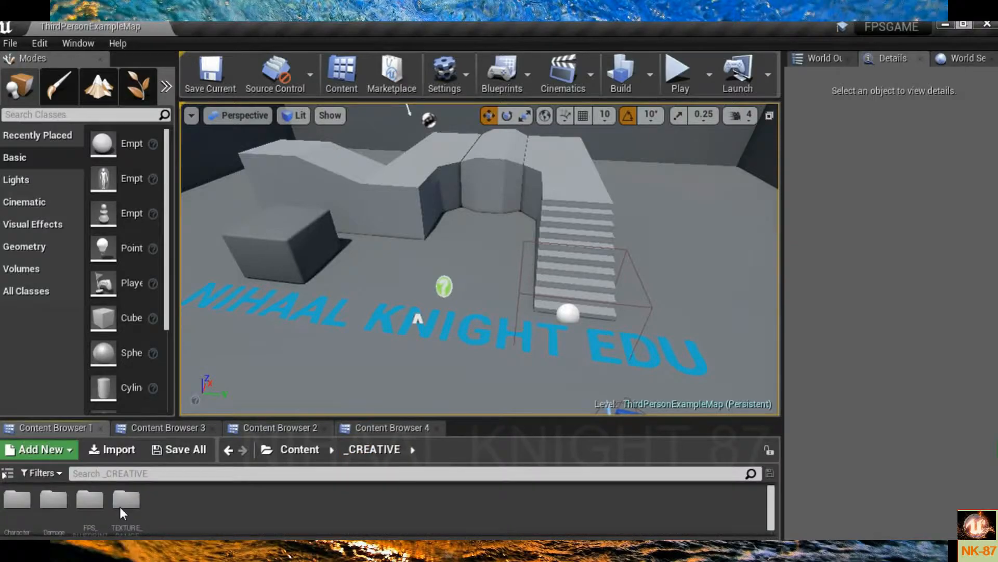
pyautogui.doubleClick(39, 515)
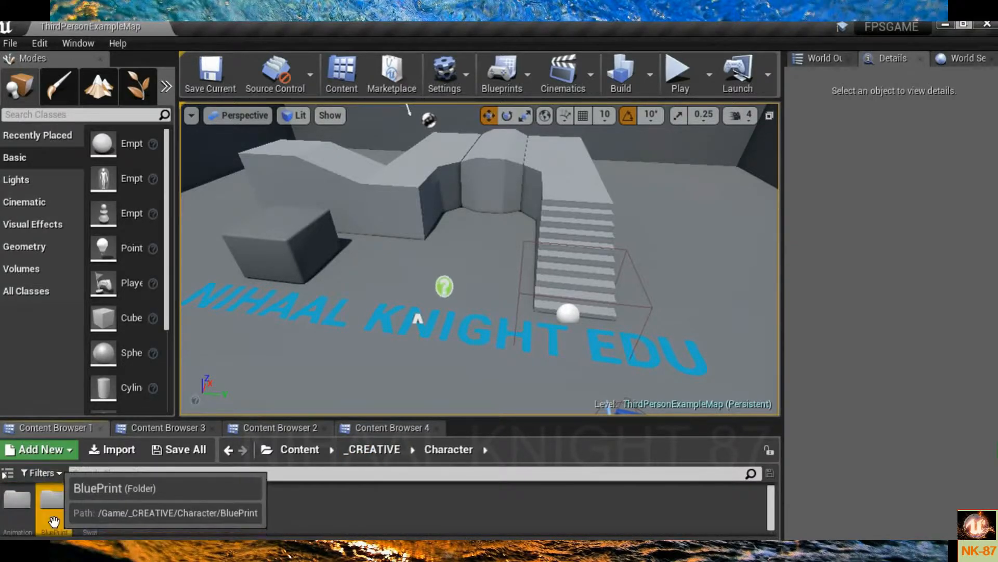
pyautogui.doubleClick(53, 501)
pyautogui.rightClick(51, 527)
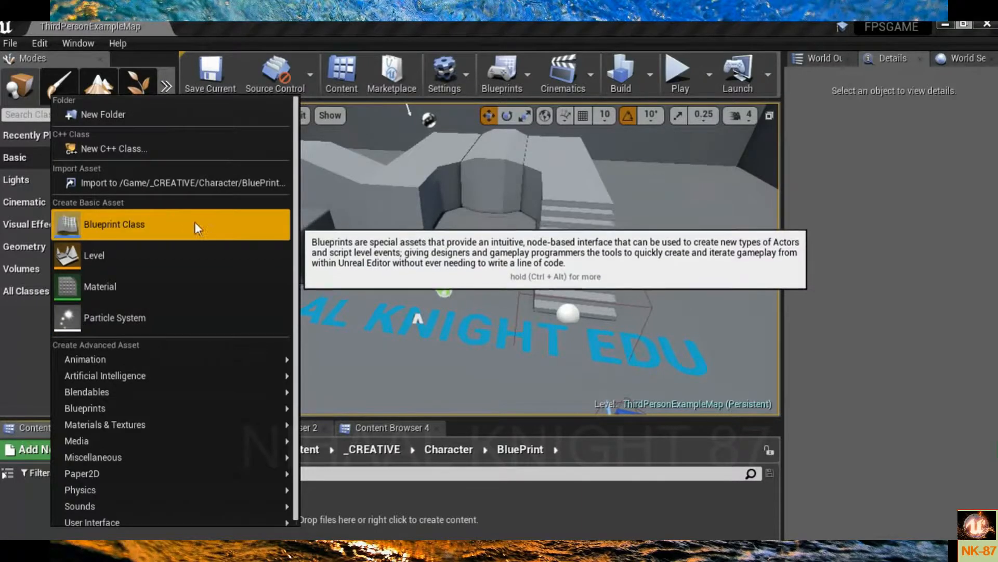
pyautogui.click(176, 221)
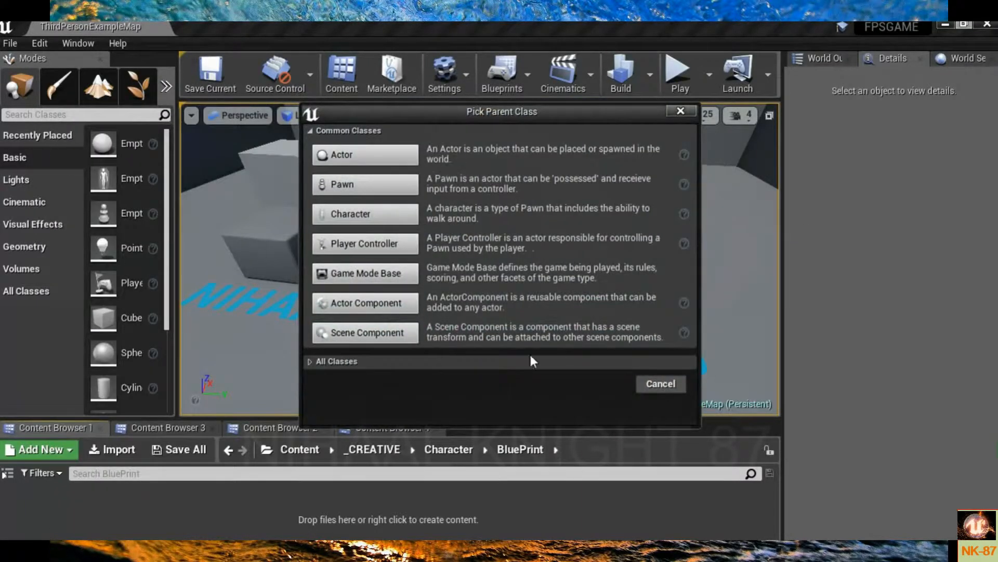
pyautogui.click(656, 384)
# Step: Create an animation blueprint named Swat_BP with Swat_Skeleton as target skeleton in the BluePrint folder, and open it
pyautogui.rightClick(36, 517)
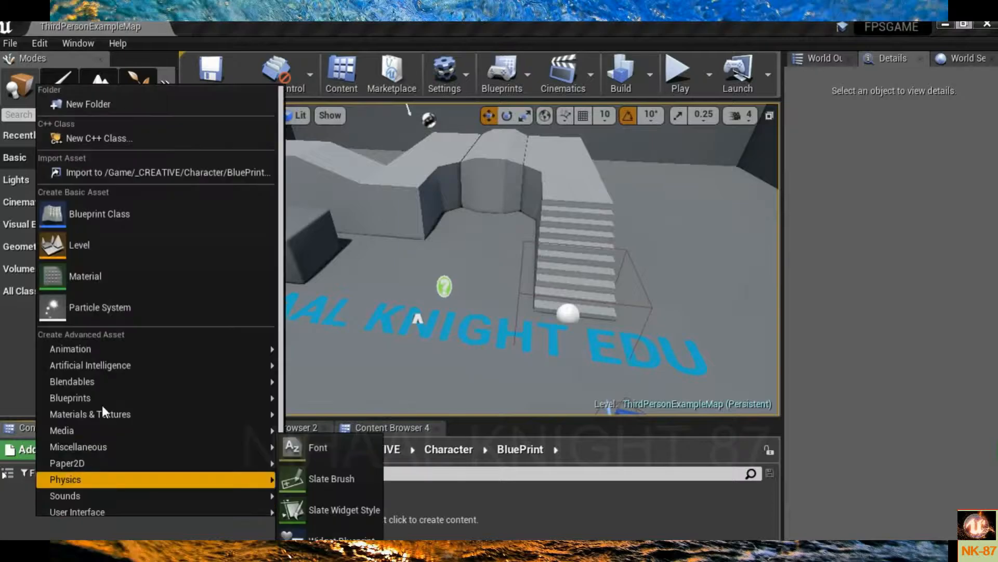
pyautogui.moveTo(70, 351)
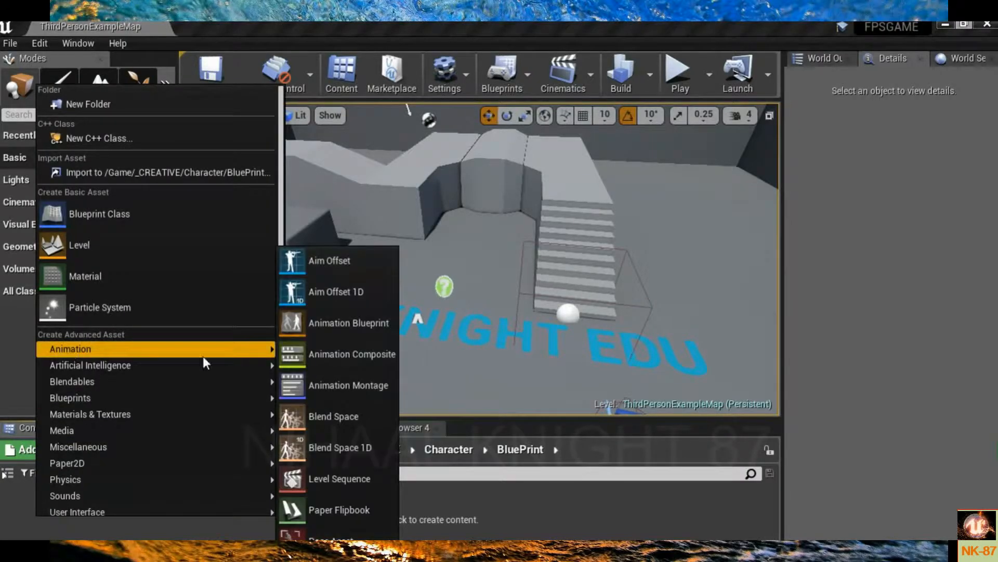
pyautogui.click(372, 324)
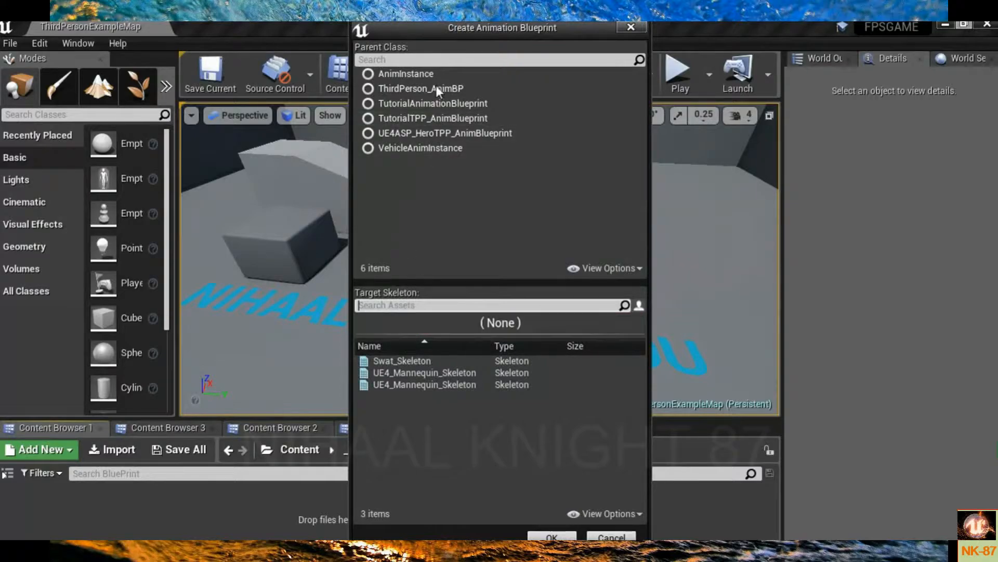
pyautogui.click(403, 373)
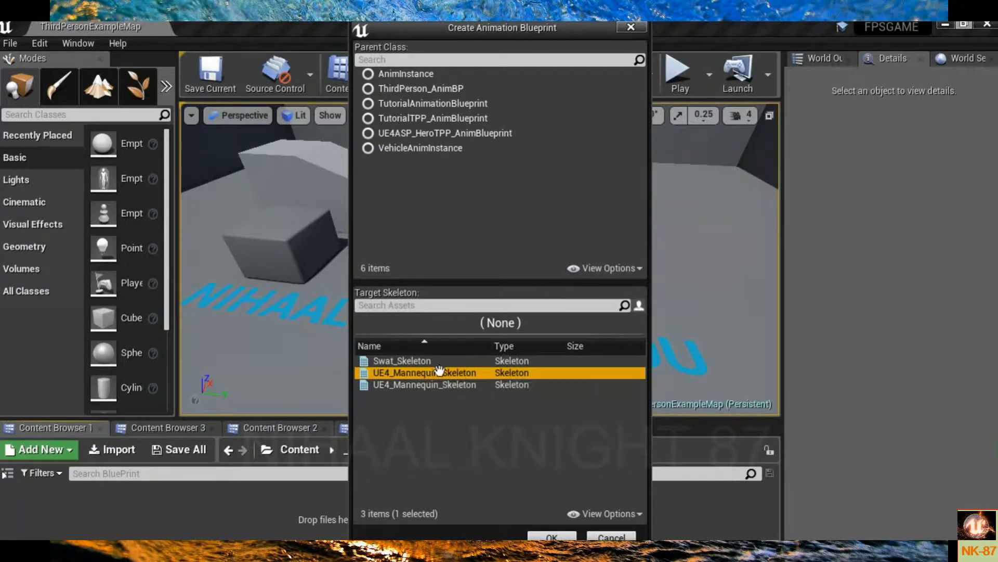
pyautogui.click(382, 363)
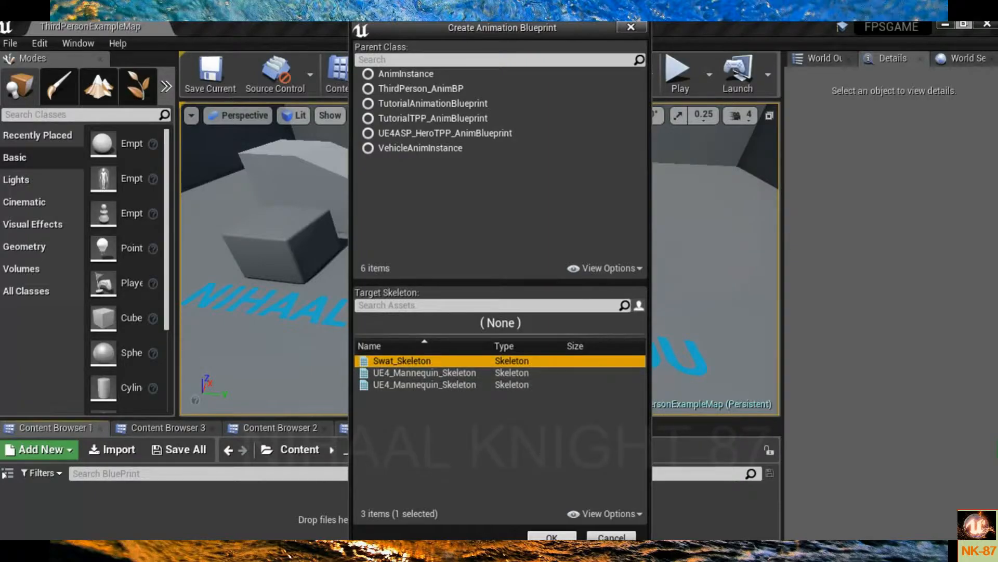
pyautogui.click(544, 535)
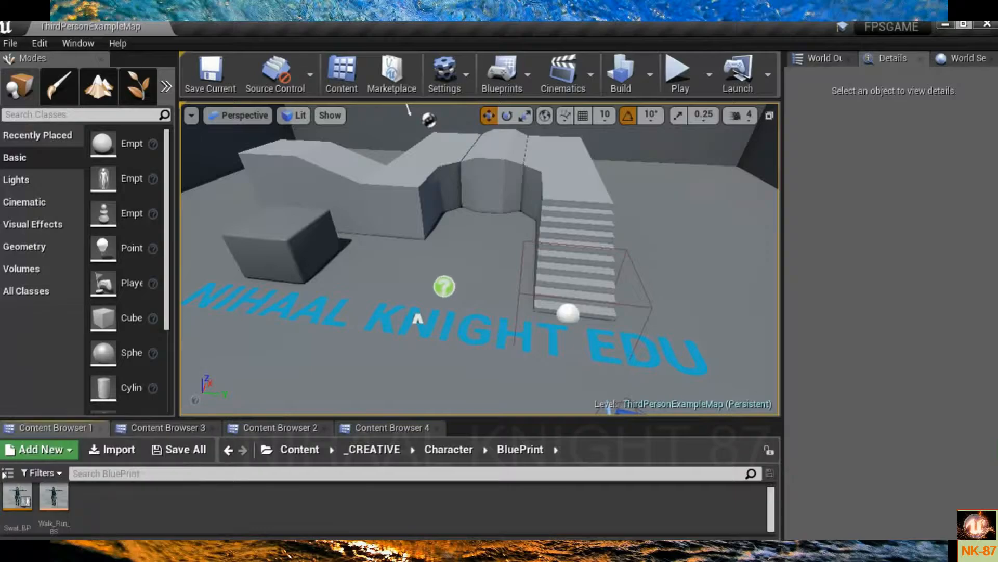
pyautogui.doubleClick(26, 525)
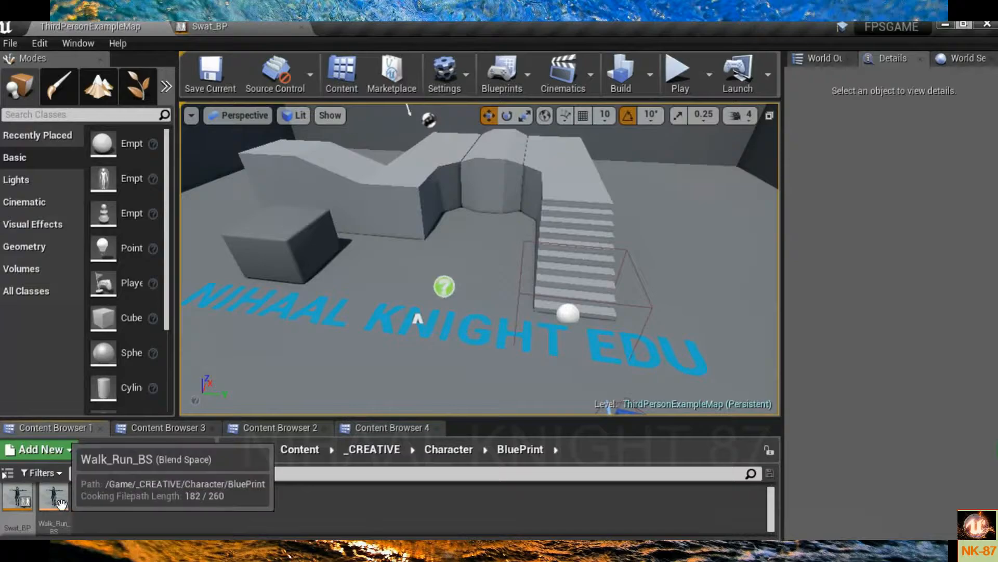
pyautogui.rightClick(105, 513)
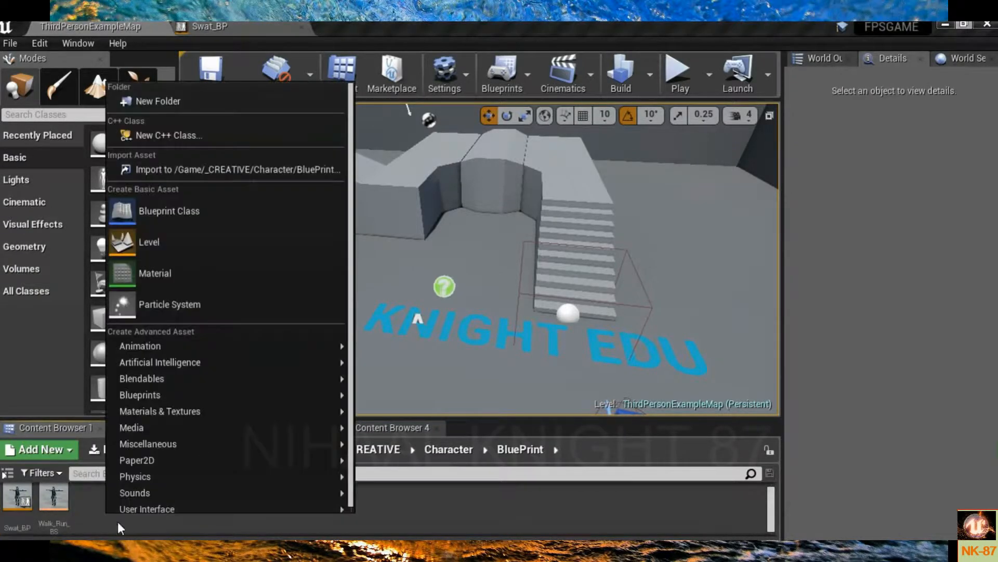
pyautogui.moveTo(205, 418)
pyautogui.moveTo(141, 343)
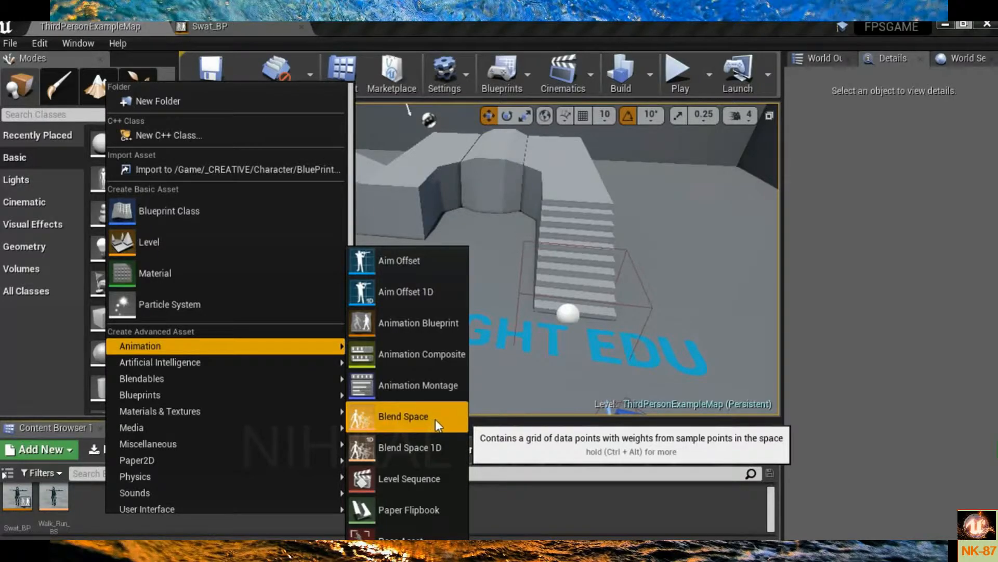
pyautogui.click(151, 525)
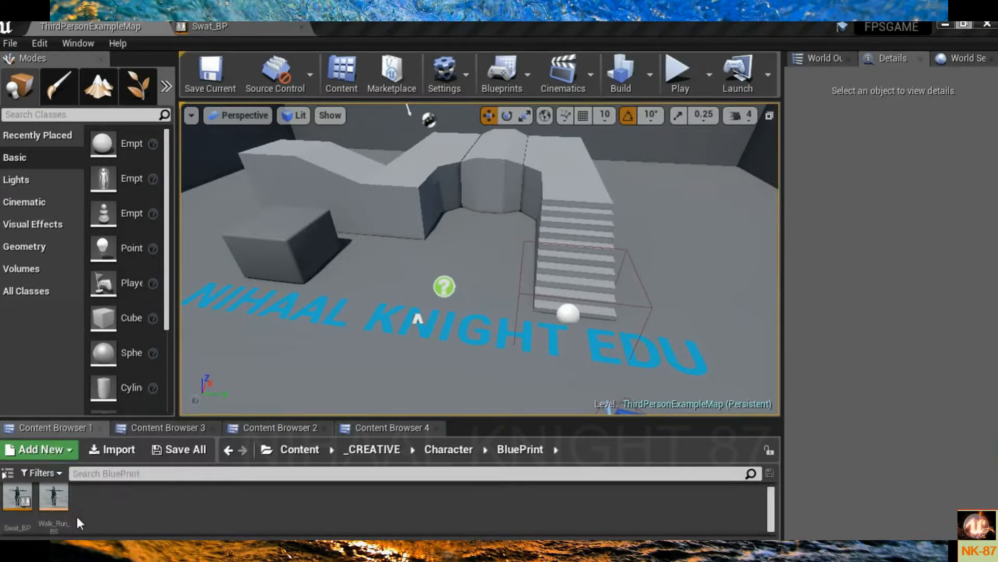
# Step: Add a death_from_back_headshot player node to Swat_BP's Anim Graph and preview its animation
pyautogui.click(203, 32)
pyautogui.scroll(-1, 395, 308)
pyautogui.moveTo(395, 308); pyautogui.dragTo(451, 301, button='right')
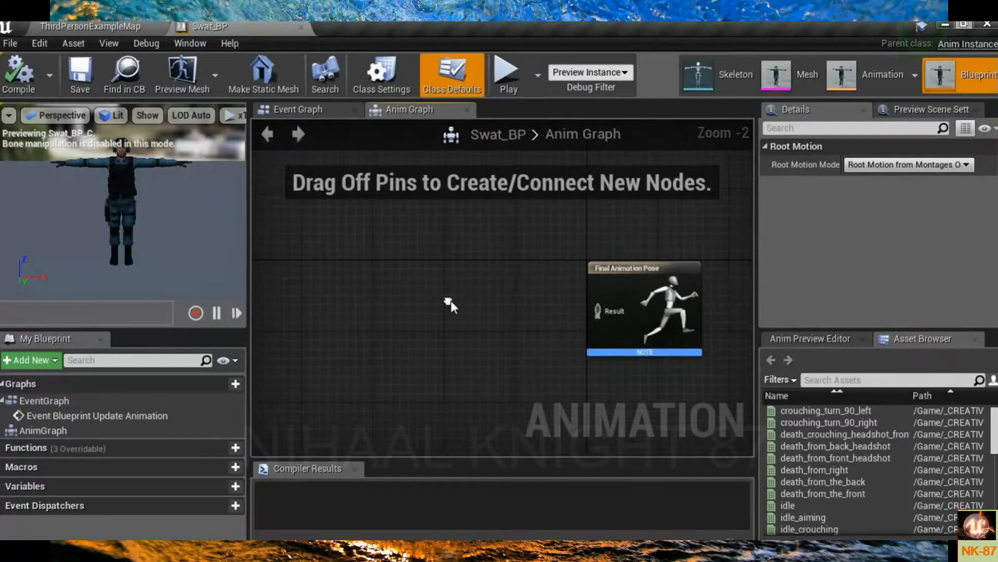
pyautogui.moveTo(832, 445); pyautogui.dragTo(338, 341)
pyautogui.moveTo(465, 384); pyautogui.dragTo(385, 357)
pyautogui.doubleClick(466, 374)
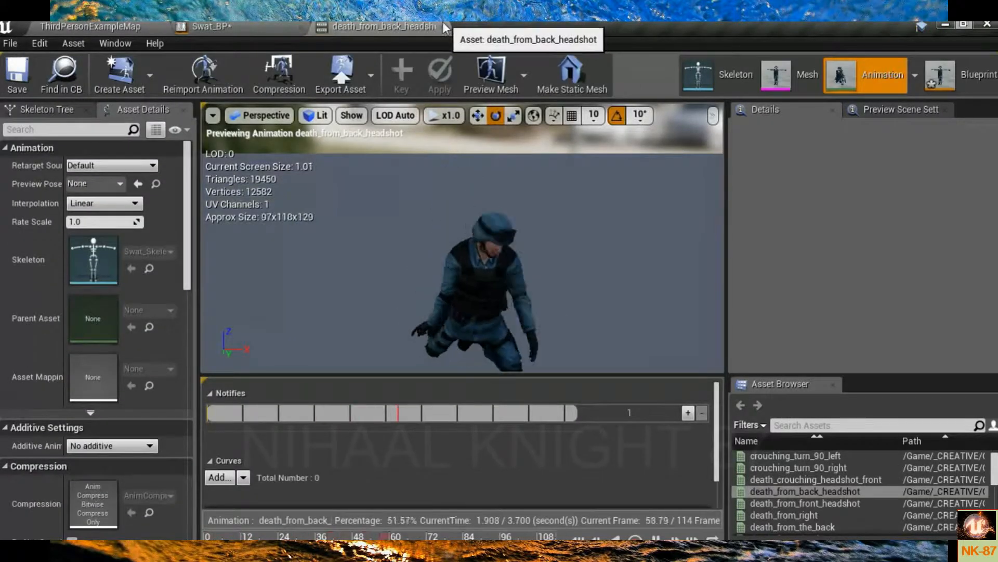
pyautogui.click(441, 27)
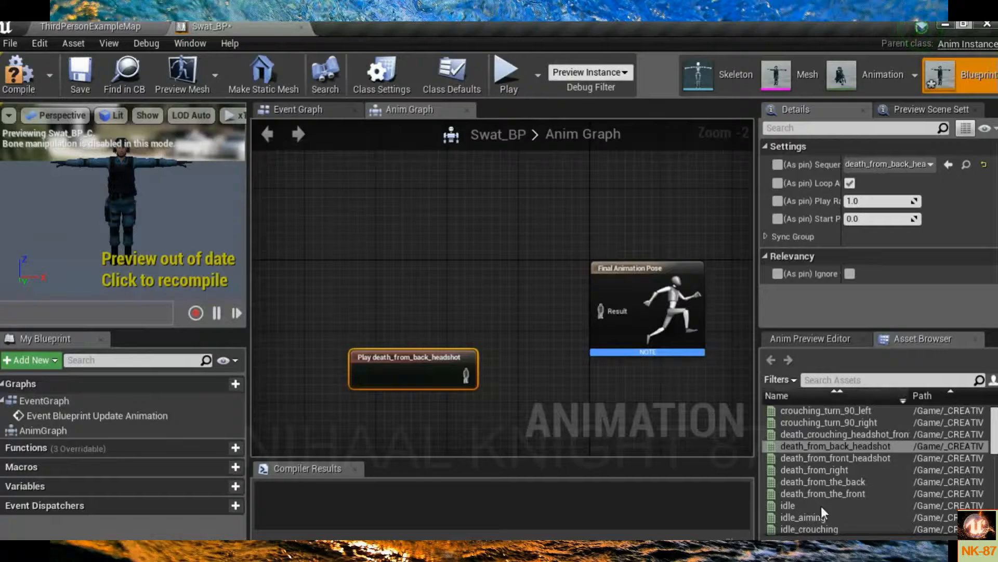
# Step: Preview the idle_aiming animation from Swat_BP's animation list, and return to the Anim Graph
pyautogui.moveTo(789, 505)
pyautogui.mouseDown()
pyautogui.moveTo(808, 513)
pyautogui.moveTo(588, 468)
pyautogui.moveTo(818, 519)
pyautogui.moveTo(792, 519)
pyautogui.mouseUp()
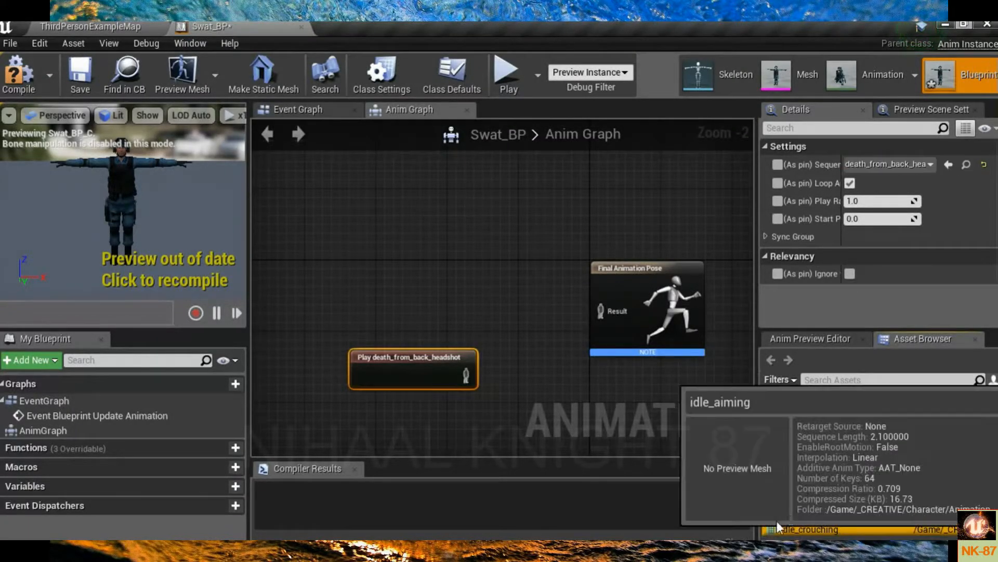
pyautogui.doubleClick(789, 518)
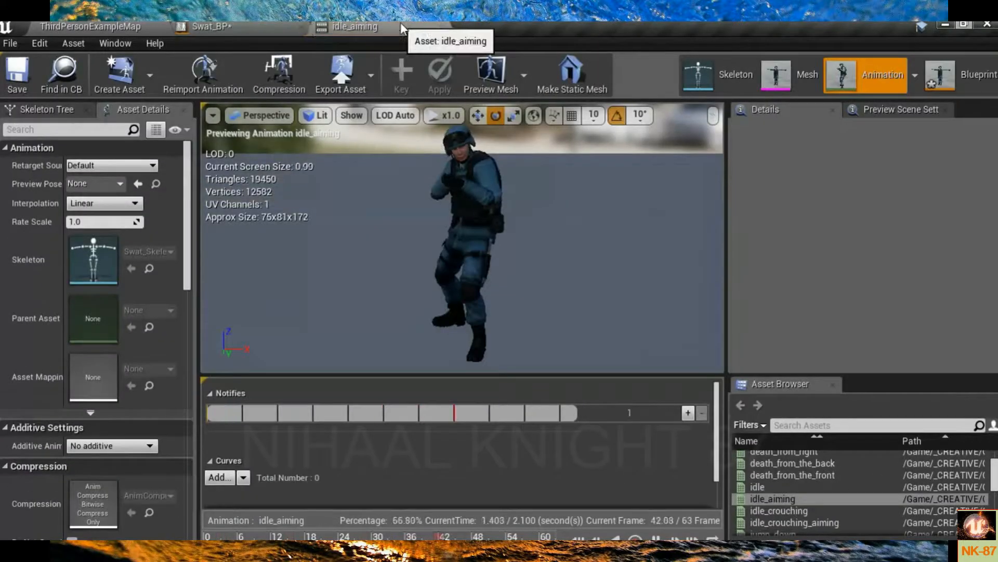
pyautogui.click(441, 27)
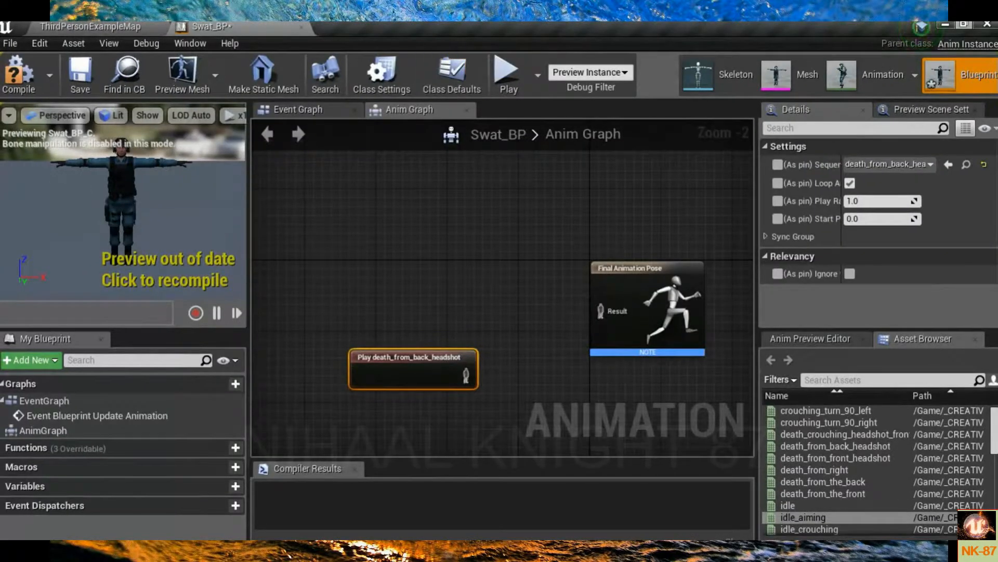
pyautogui.moveTo(790, 507); pyautogui.dragTo(832, 503)
pyautogui.doubleClick(799, 506)
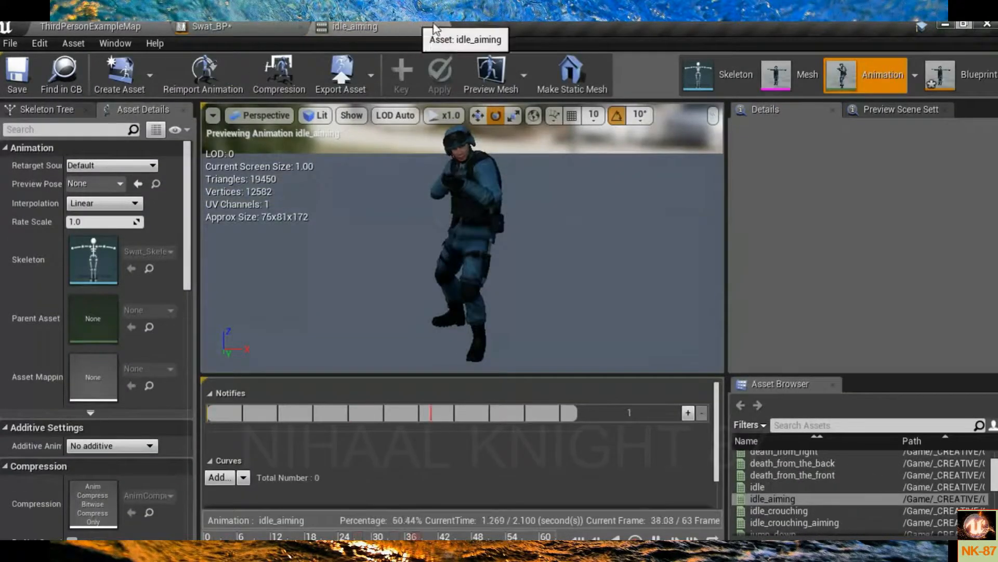
pyautogui.click(435, 27)
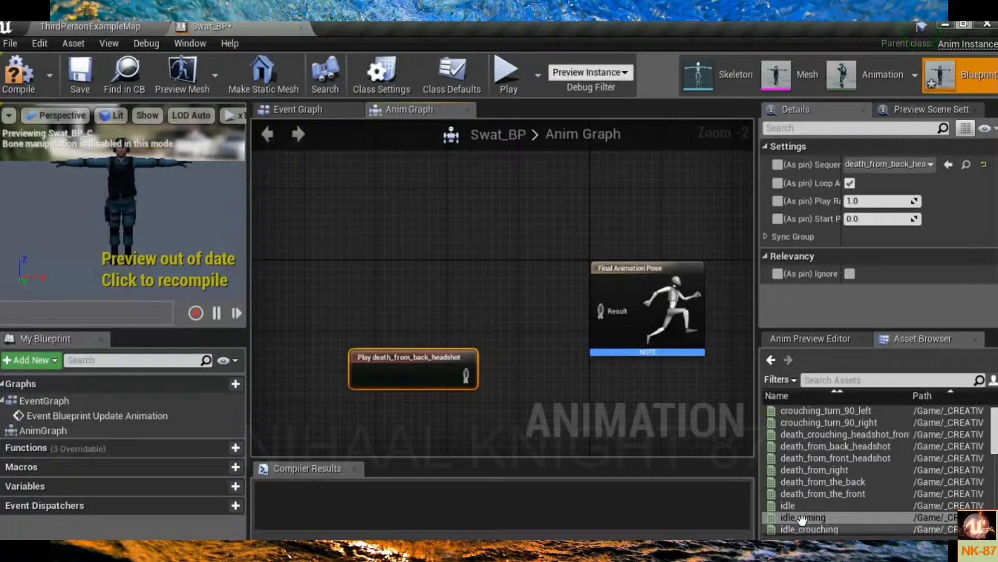
# Step: Add an idle_aiming player node above the death_from_back_headshot node, and clear both player nodes from the Anim Graph
pyautogui.moveTo(435, 391); pyautogui.dragTo(412, 262)
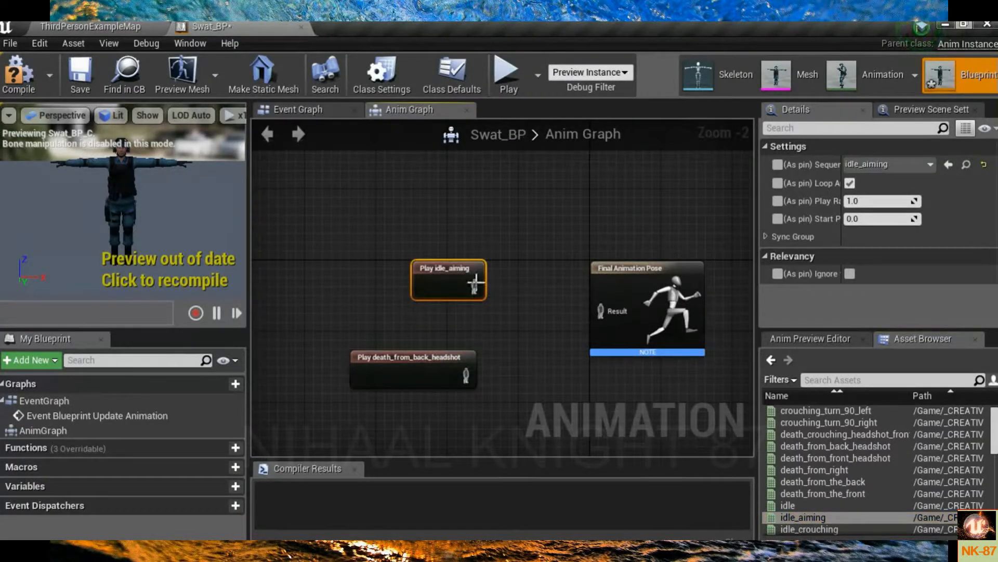
pyautogui.moveTo(474, 284)
pyautogui.mouseDown()
pyautogui.moveTo(619, 332)
pyautogui.moveTo(473, 291)
pyautogui.mouseUp()
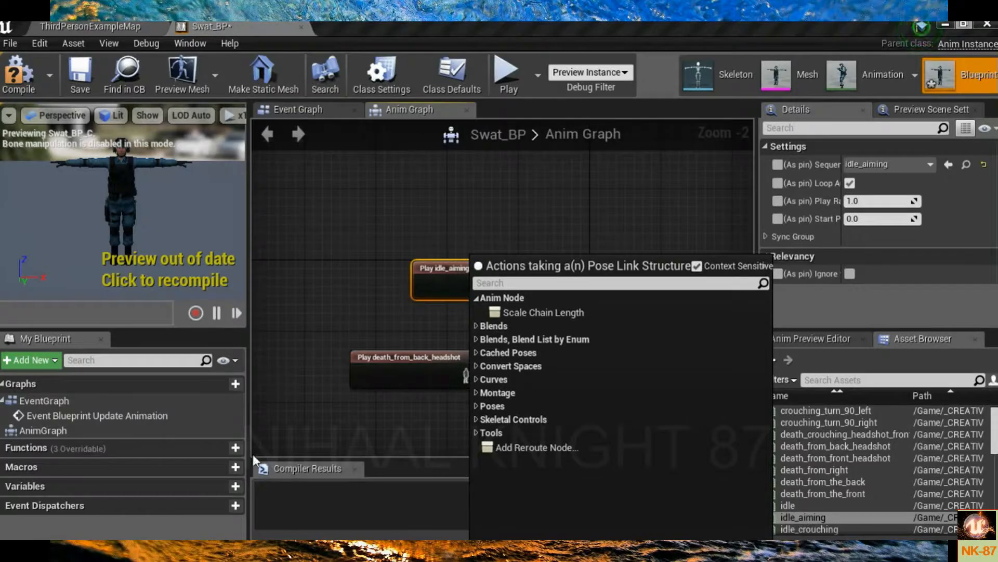
pyautogui.click(358, 341)
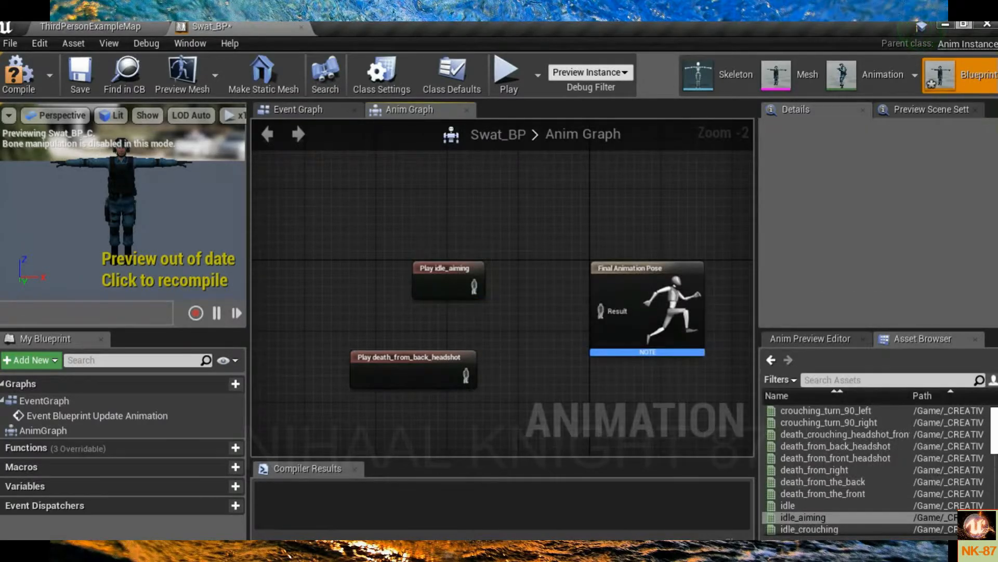
pyautogui.click(98, 27)
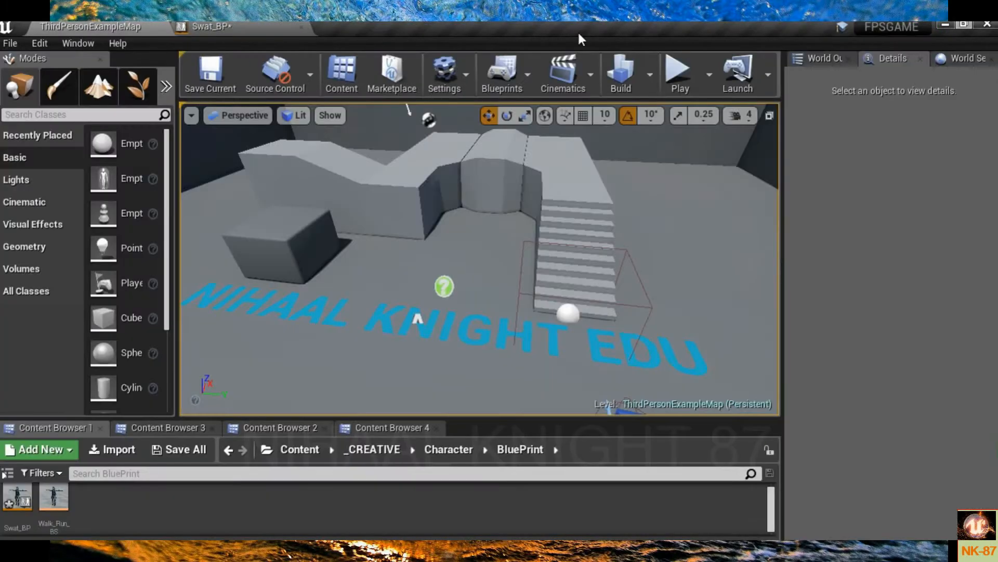
pyautogui.click(205, 26)
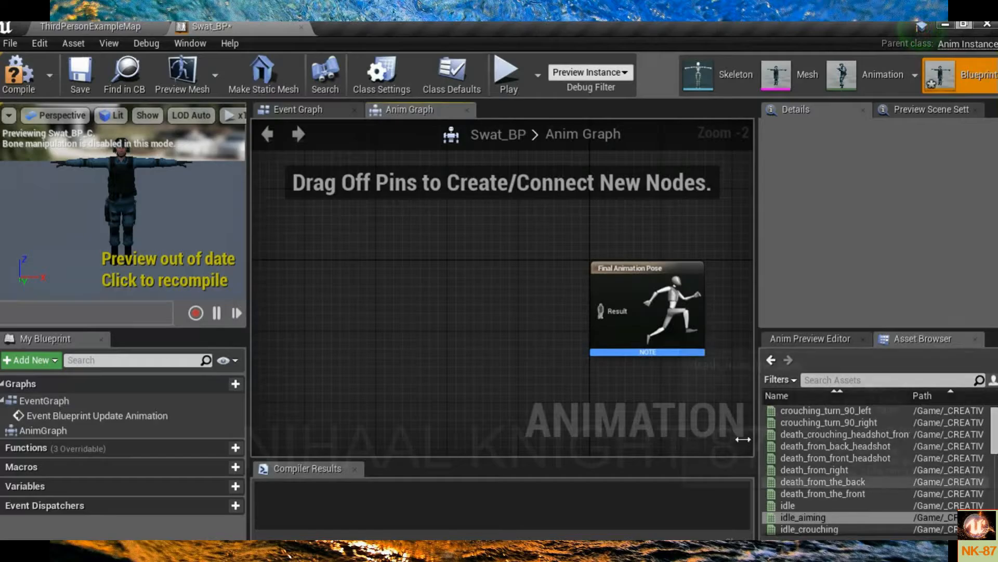
# Step: Add a death_from_the_back player node to the Anim Graph, with an idle_aiming player node below it
pyautogui.scroll(-2, 481, 326)
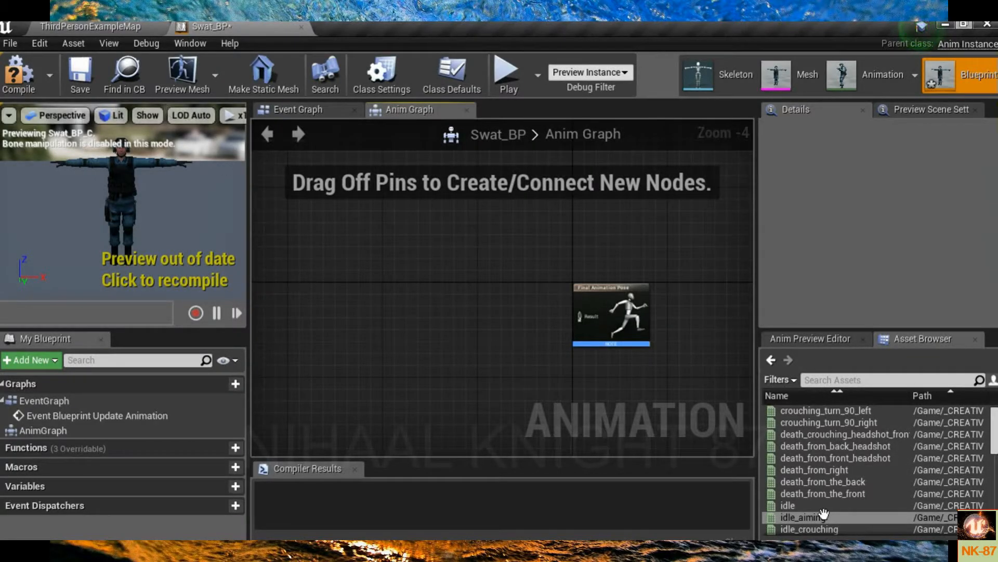
pyautogui.moveTo(823, 482); pyautogui.dragTo(353, 282)
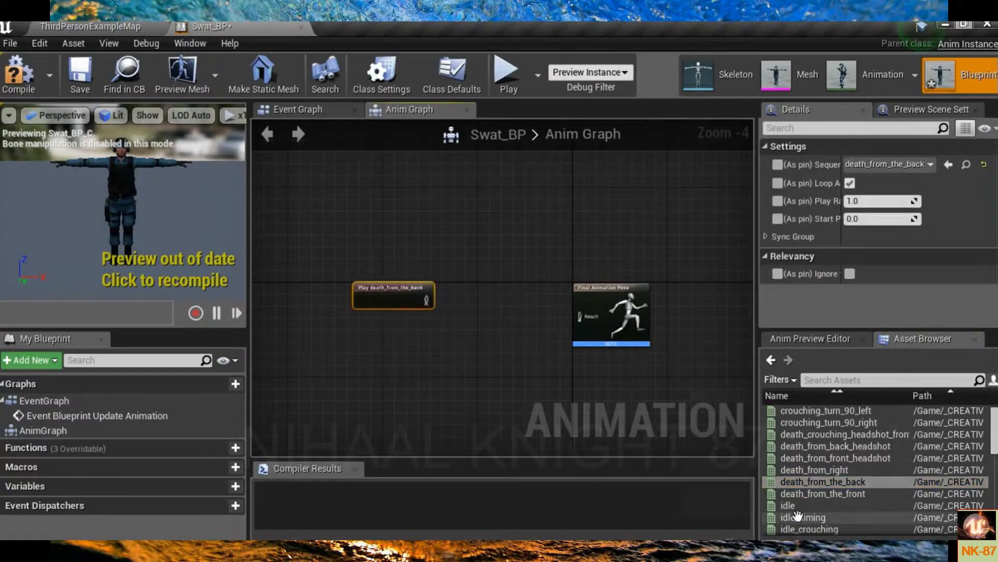
pyautogui.moveTo(803, 517); pyautogui.dragTo(353, 354)
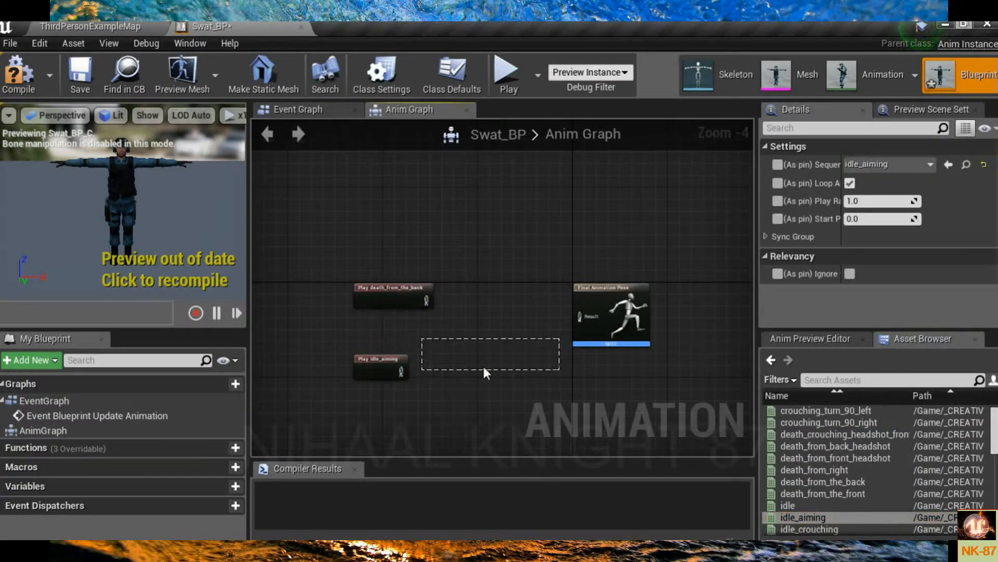
# Step: Connect the idle_aiming player's output to the Final Animation Pose result and compile Swat_BP
pyautogui.moveTo(485, 373); pyautogui.dragTo(468, 371)
pyautogui.moveTo(400, 370); pyautogui.dragTo(583, 318)
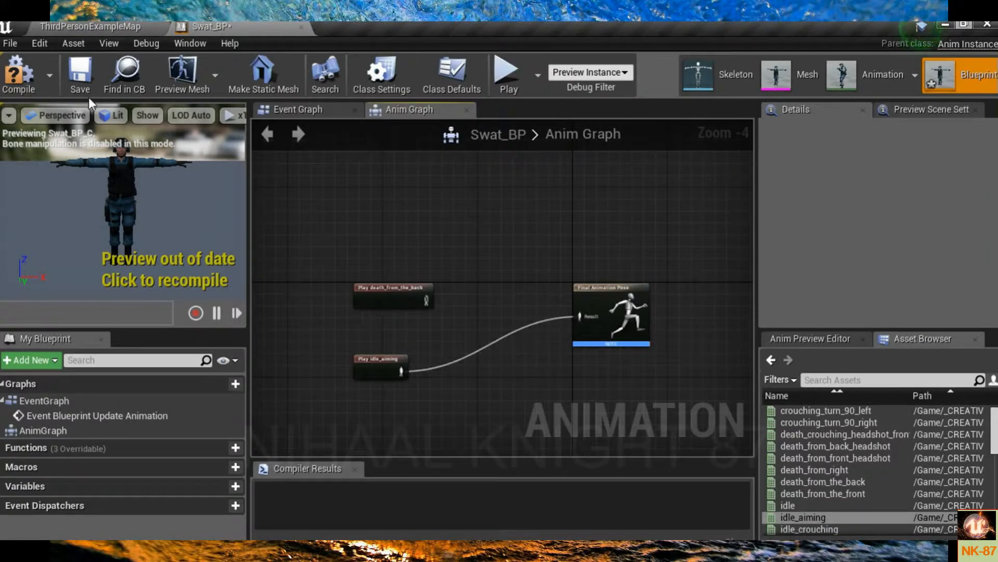
pyautogui.click(19, 72)
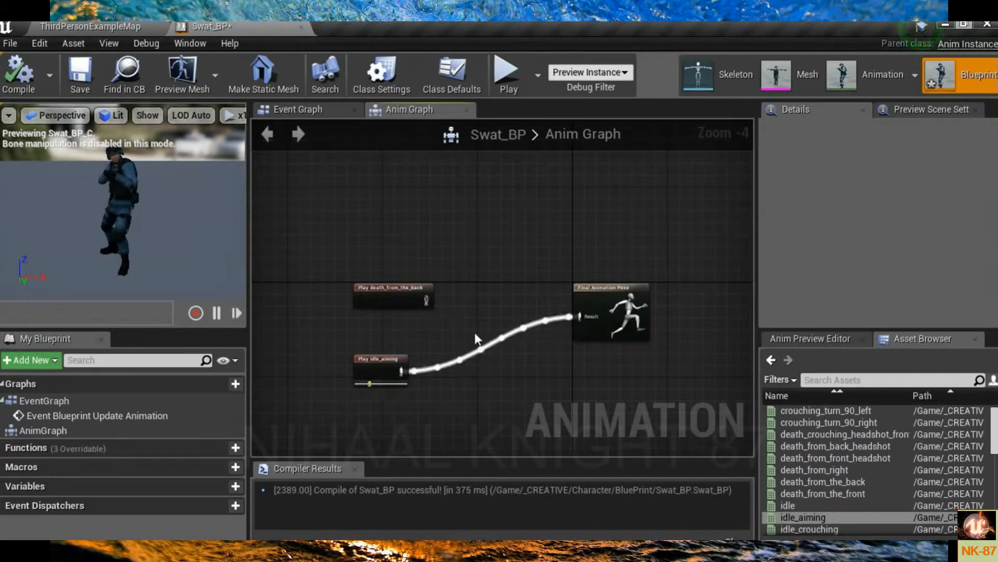
# Step: Test death_from_the_back as the compiled Final Animation Pose input, and delete its player node
pyautogui.moveTo(425, 300); pyautogui.dragTo(580, 315)
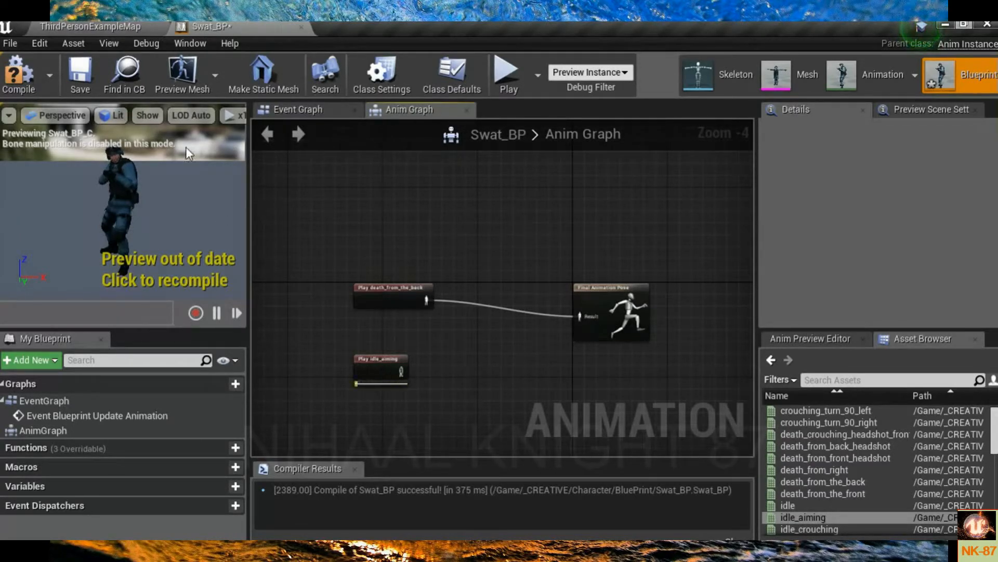
pyautogui.click(20, 85)
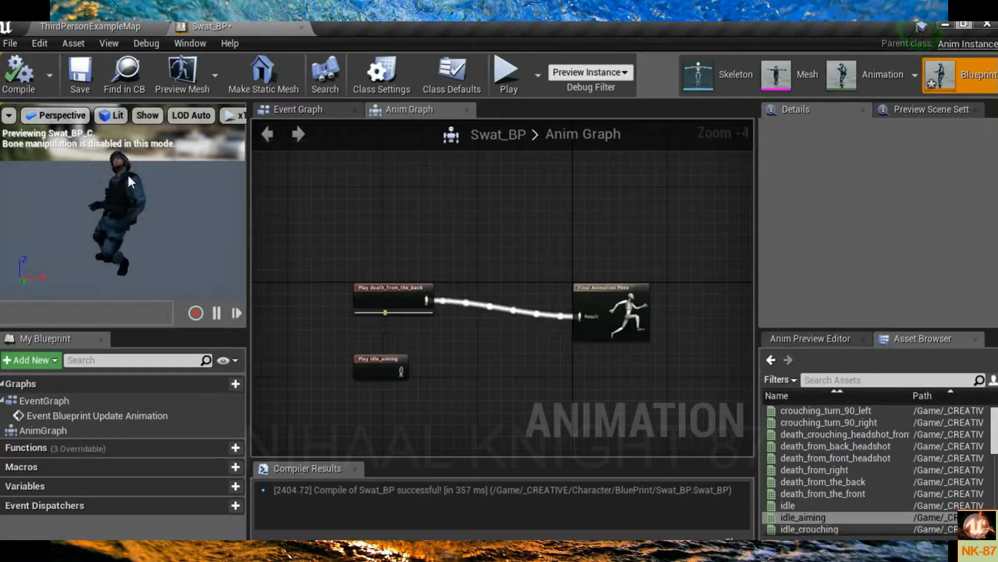
pyautogui.click(391, 304)
pyautogui.press('Delete')
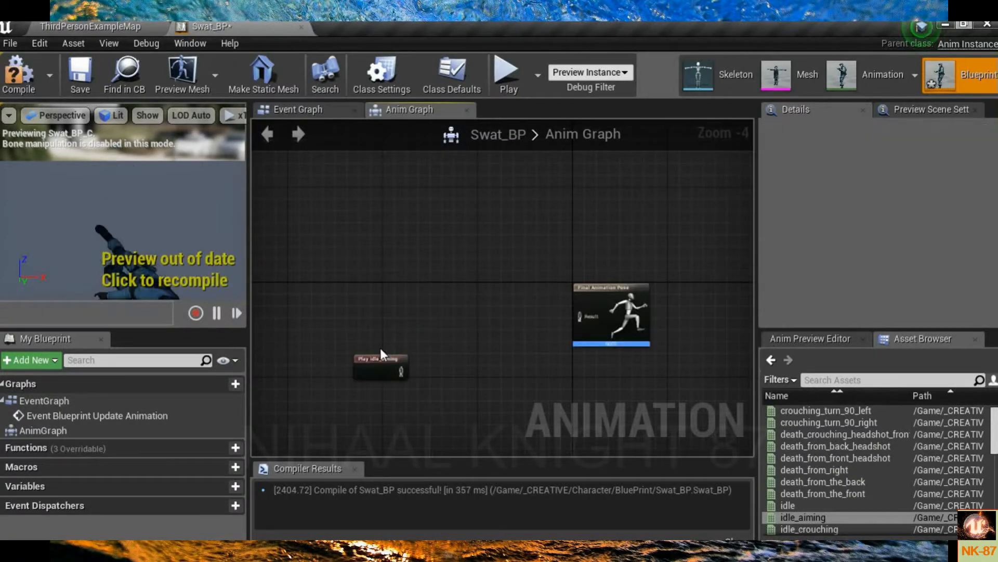
# Step: Delete the idle_aiming player node and add a new state machine to the Anim Graph
pyautogui.click(377, 376)
pyautogui.press('Delete')
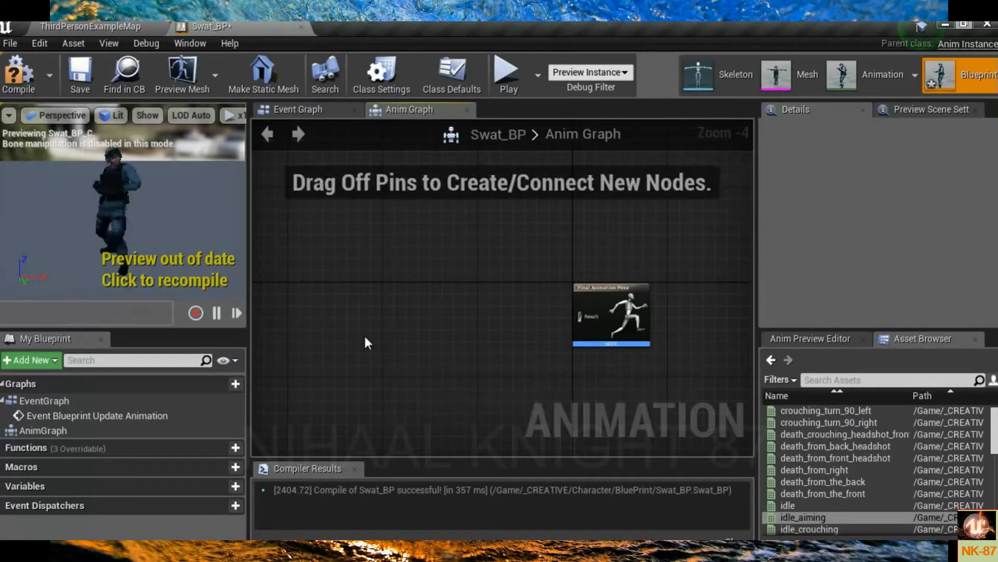
pyautogui.scroll(1, 407, 311)
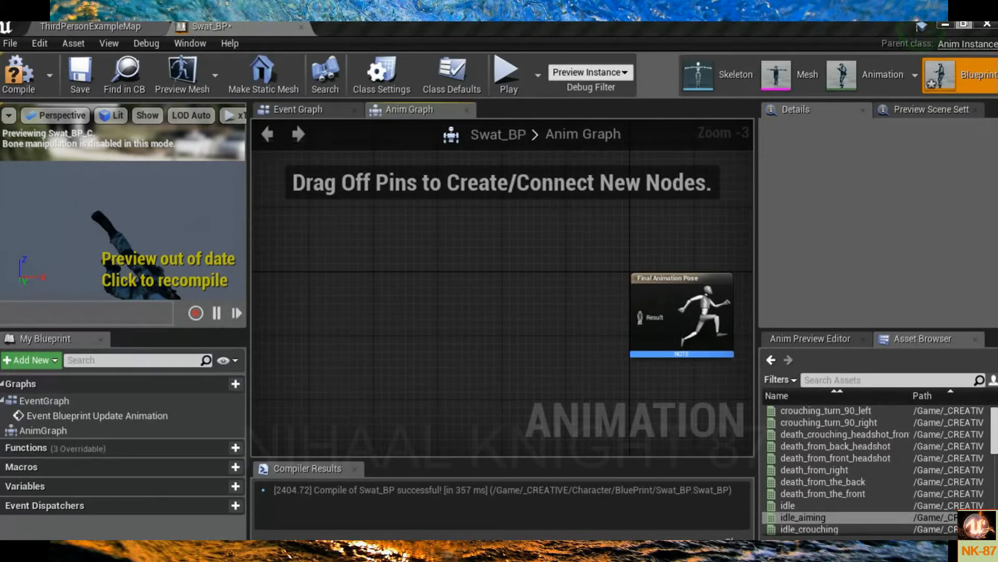
pyautogui.rightClick(403, 270)
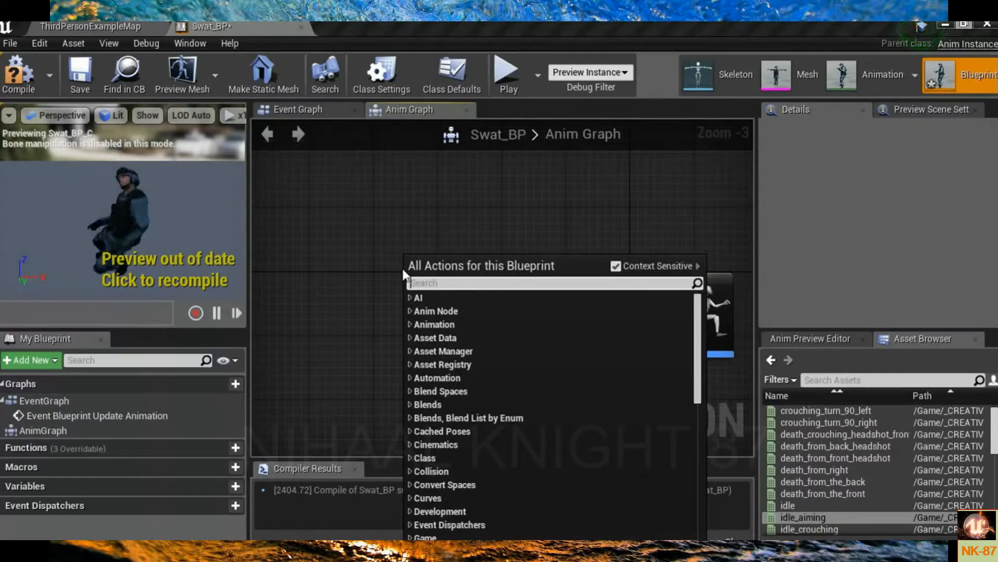
pyautogui.write('new state')
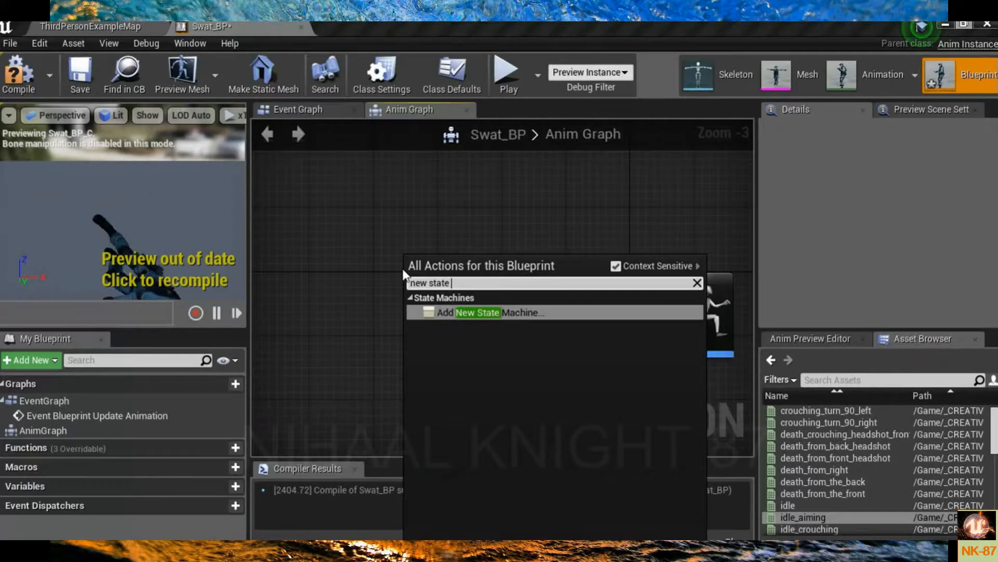
pyautogui.press('Return')
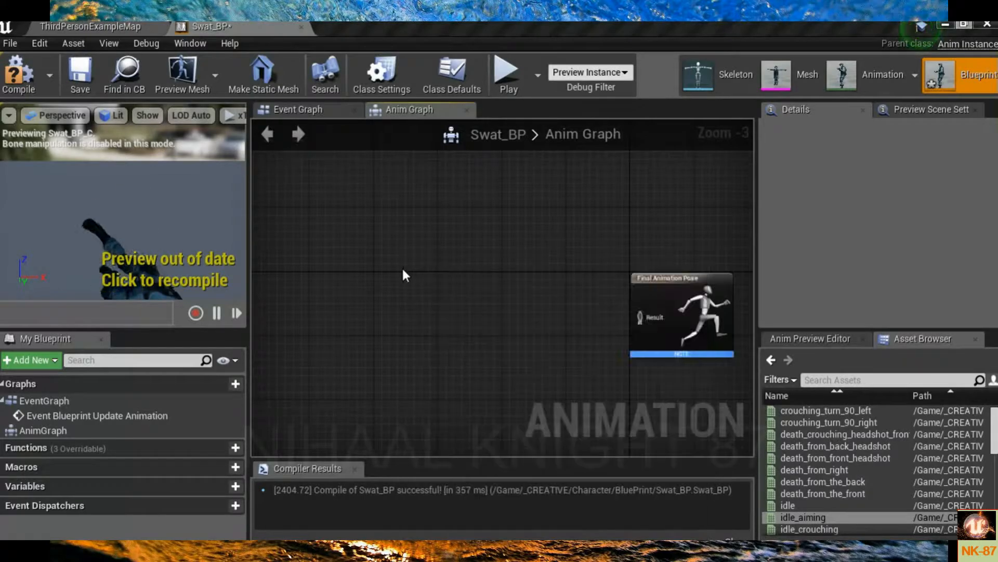
# Step: Rename the new state machine node as Walk_Run
pyautogui.scroll(3, 435, 284)
pyautogui.click(439, 282)
pyautogui.press('F2')
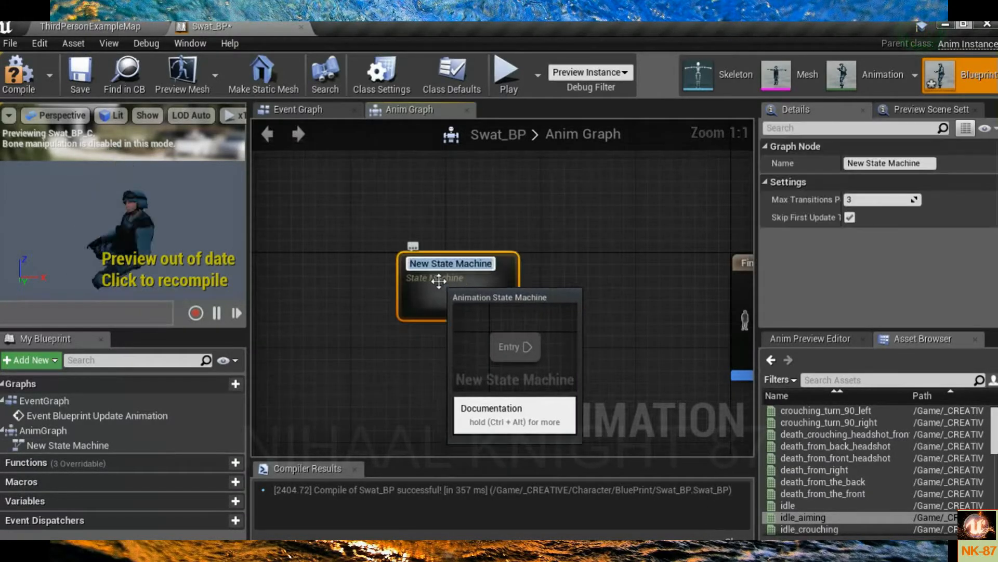
pyautogui.write('Walk')
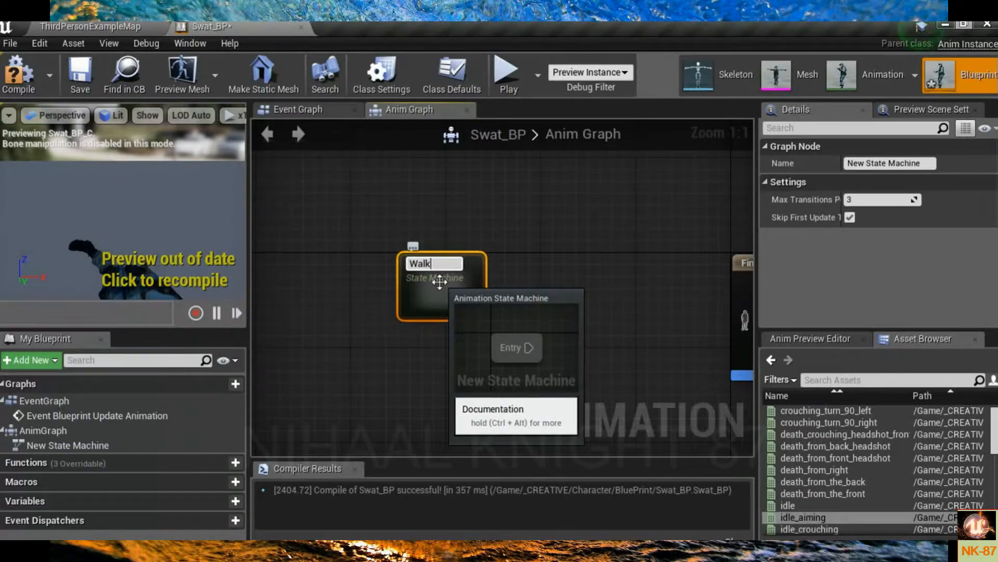
pyautogui.write('_Run')
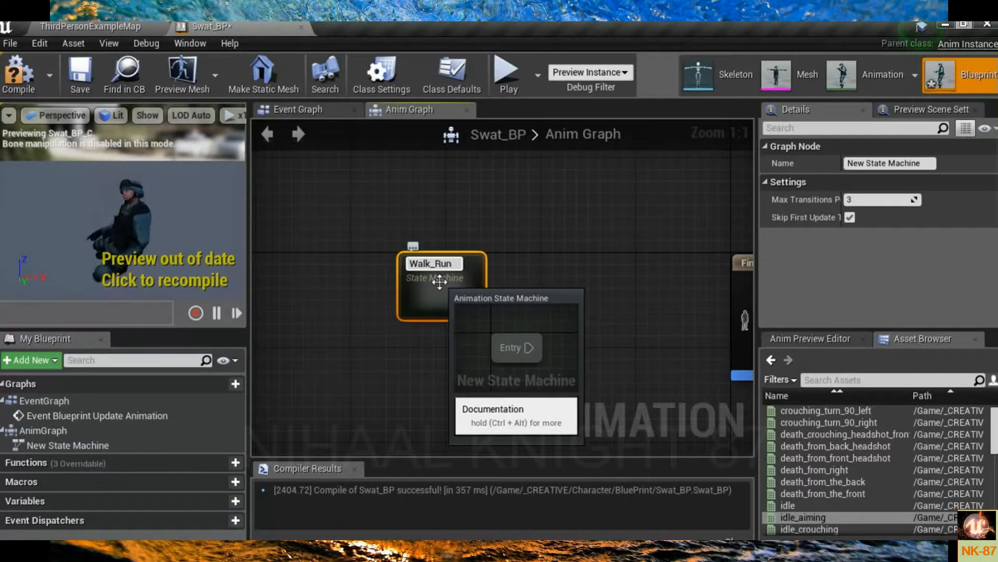
pyautogui.press('Return')
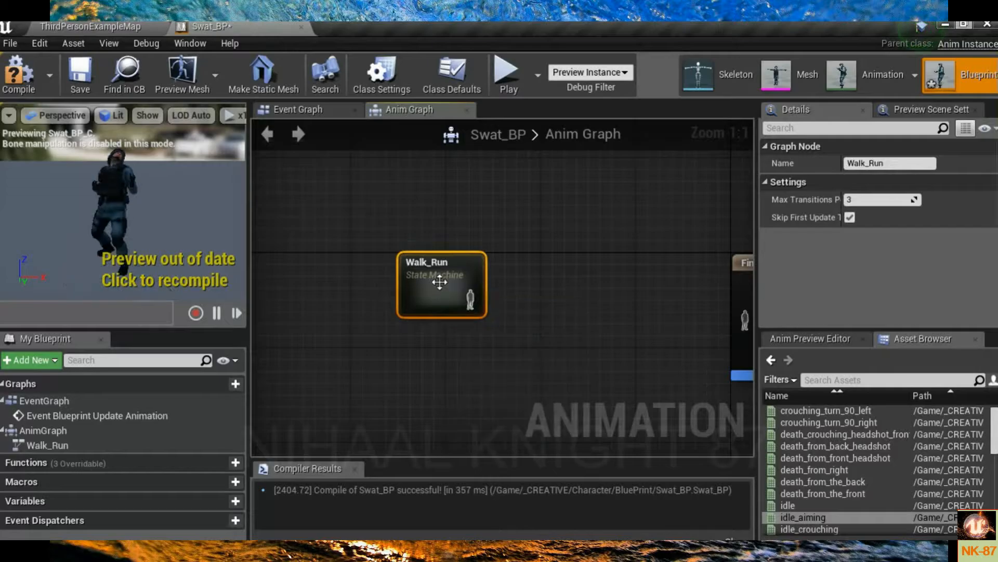
# Step: Connect the Walk_Run state machine's output to the Final Animation Pose result, and compile and save Swat_BP
pyautogui.scroll(-2, 524, 314)
pyautogui.moveTo(469, 313); pyautogui.dragTo(464, 314, button='right')
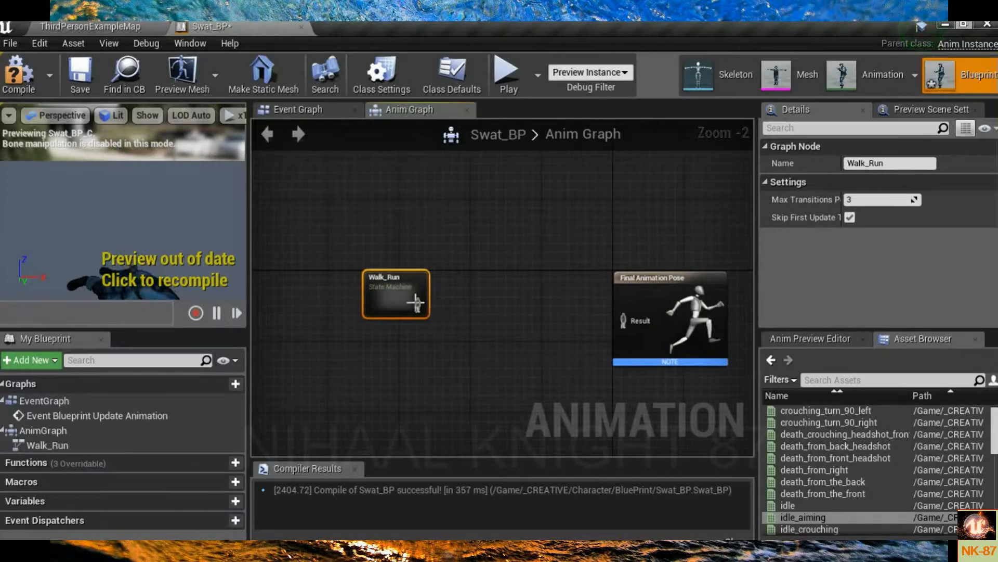
pyautogui.moveTo(418, 305); pyautogui.dragTo(626, 321)
pyautogui.moveTo(593, 337); pyautogui.dragTo(525, 344, button='right')
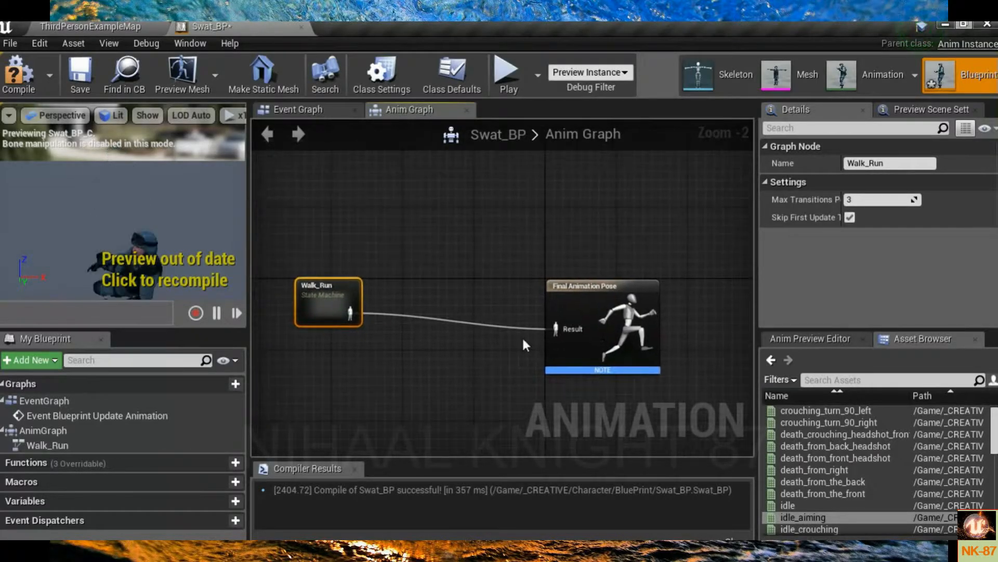
pyautogui.doubleClick(357, 322)
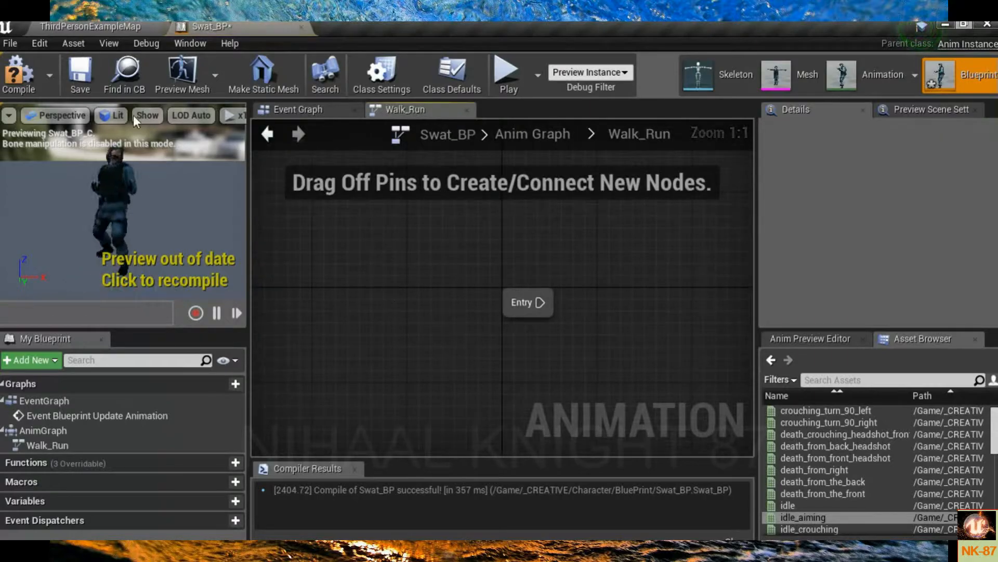
pyautogui.click(530, 134)
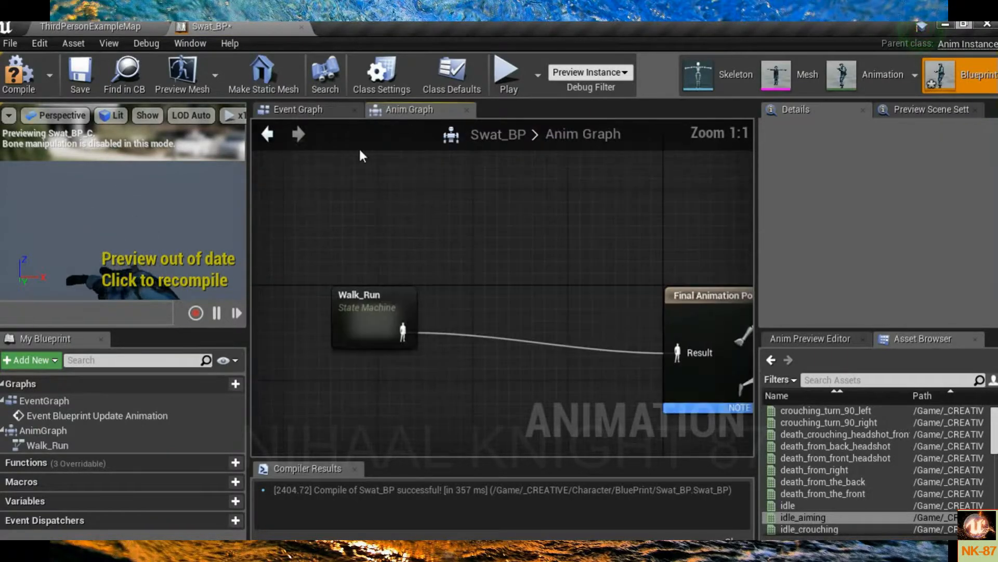
pyautogui.click(14, 78)
pyautogui.click(80, 72)
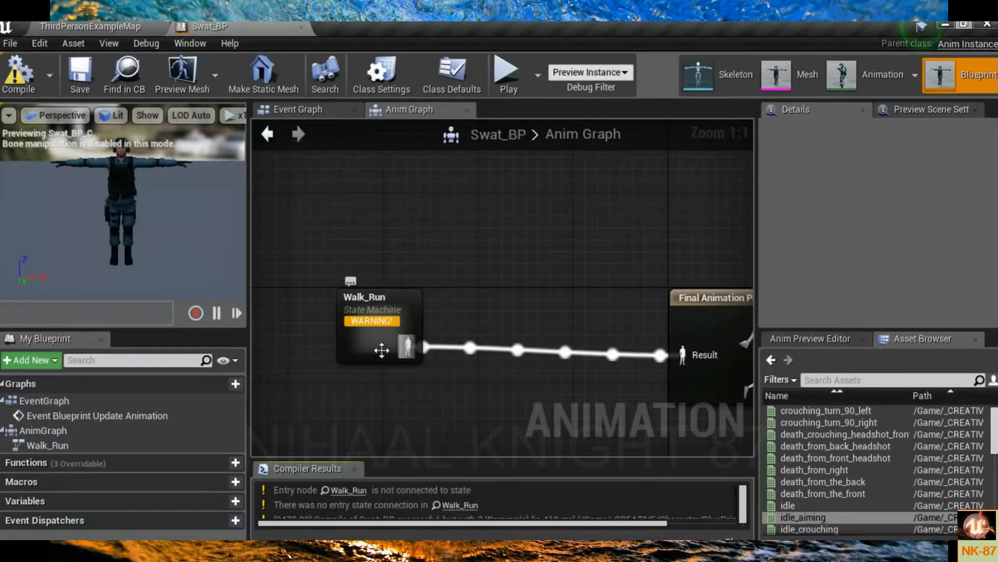
# Step: Inside the Walk_Run state machine, add a state named Idle connected from the Entry node
pyautogui.doubleClick(365, 339)
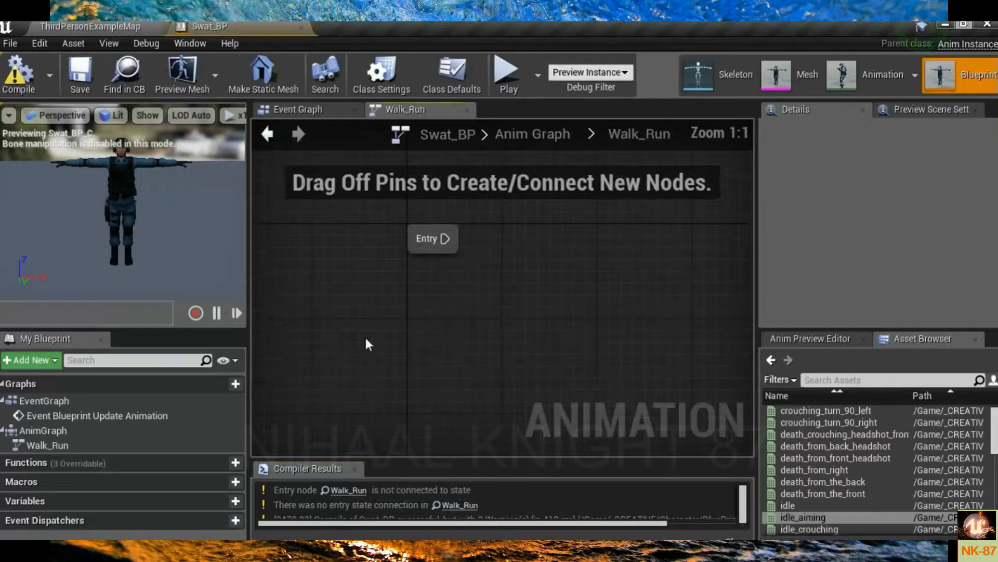
pyautogui.scroll(-2, 401, 278)
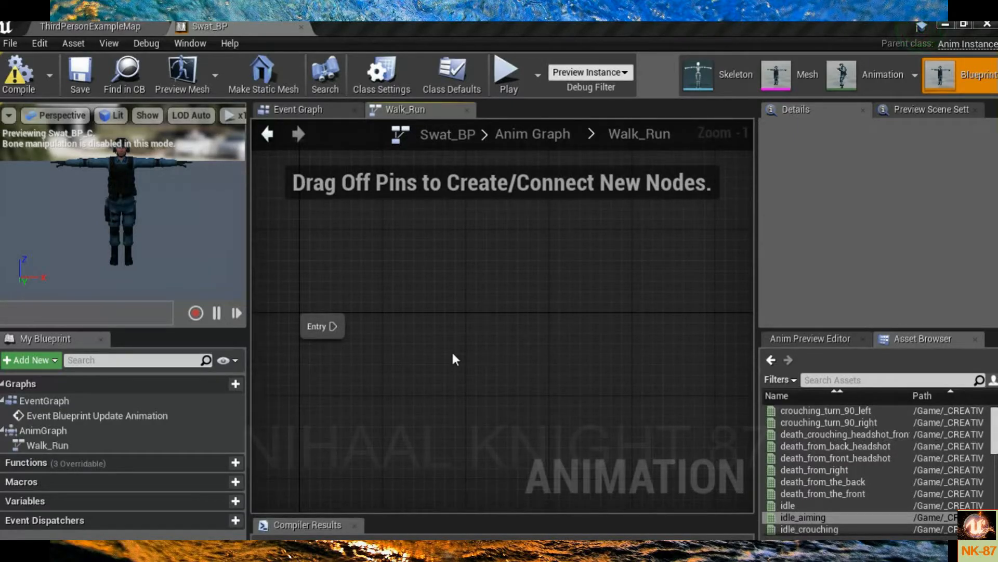
pyautogui.moveTo(460, 357); pyautogui.dragTo(440, 351, button='right')
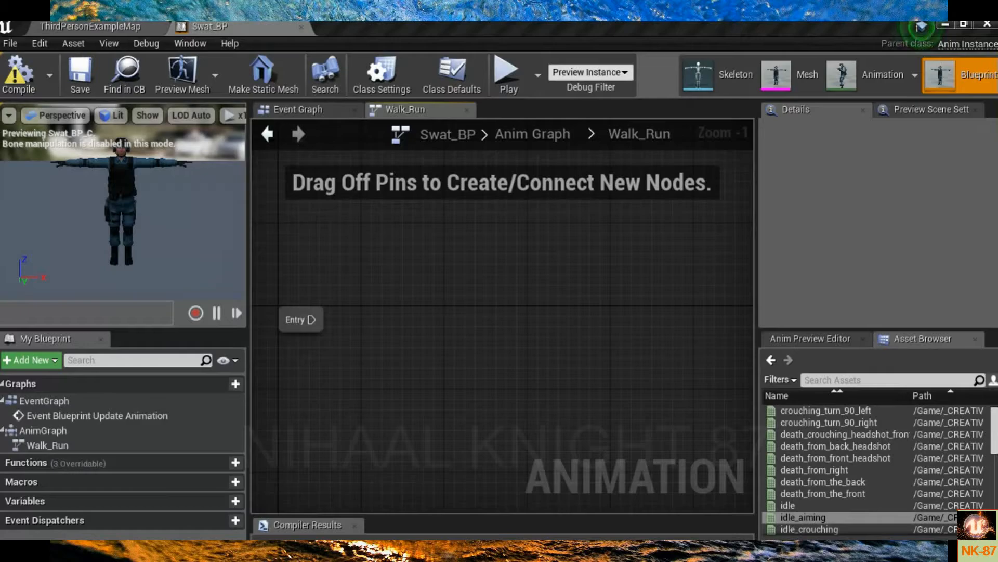
pyautogui.moveTo(424, 398); pyautogui.dragTo(430, 367, button='right')
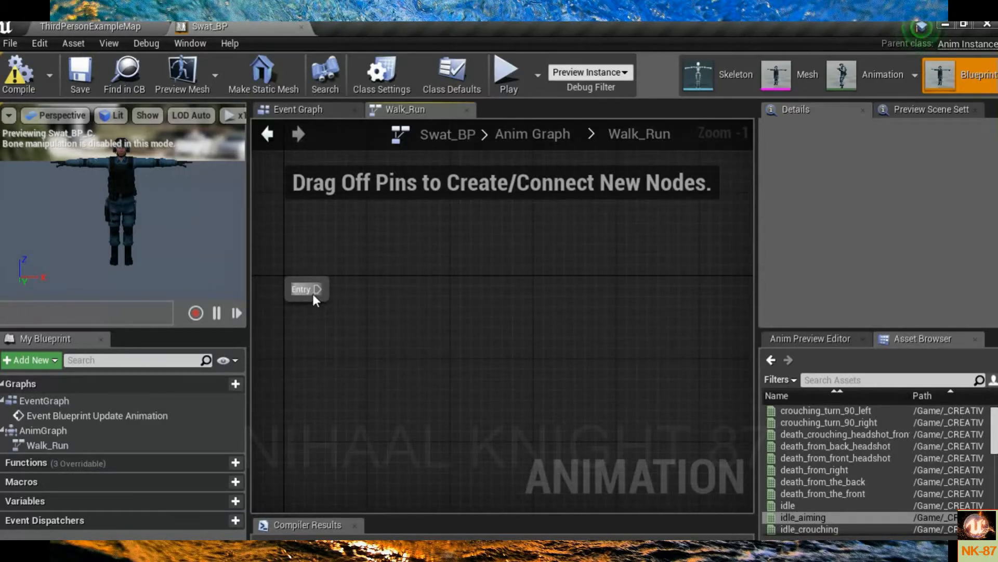
pyautogui.moveTo(316, 289); pyautogui.dragTo(408, 307)
pyautogui.click(439, 292)
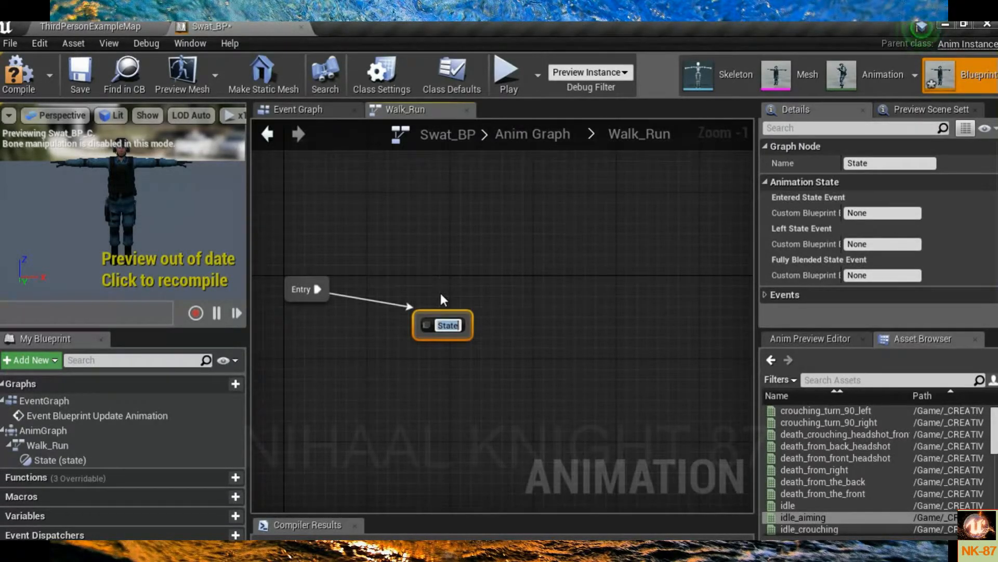
pyautogui.press('BackSpace')
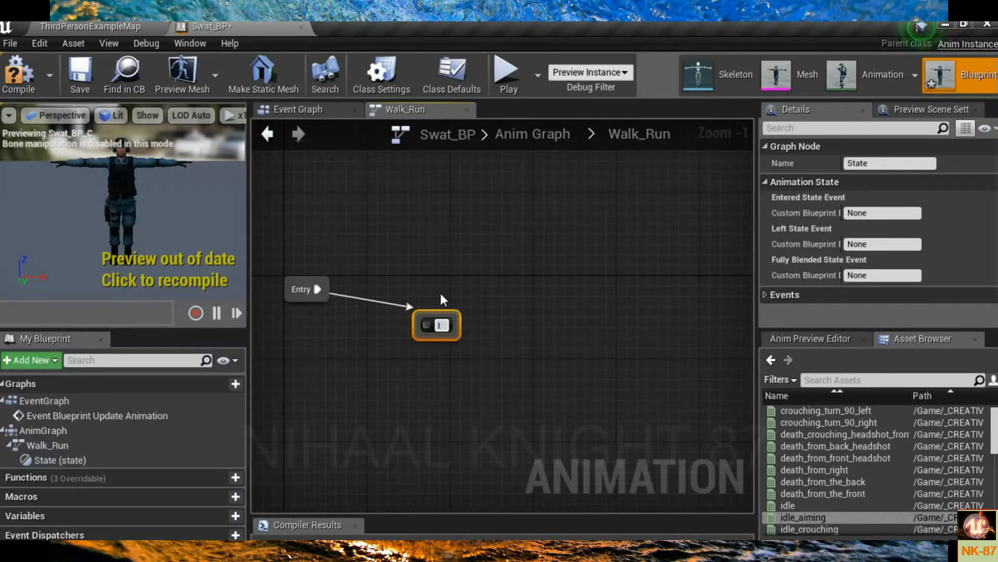
pyautogui.write('Idle')
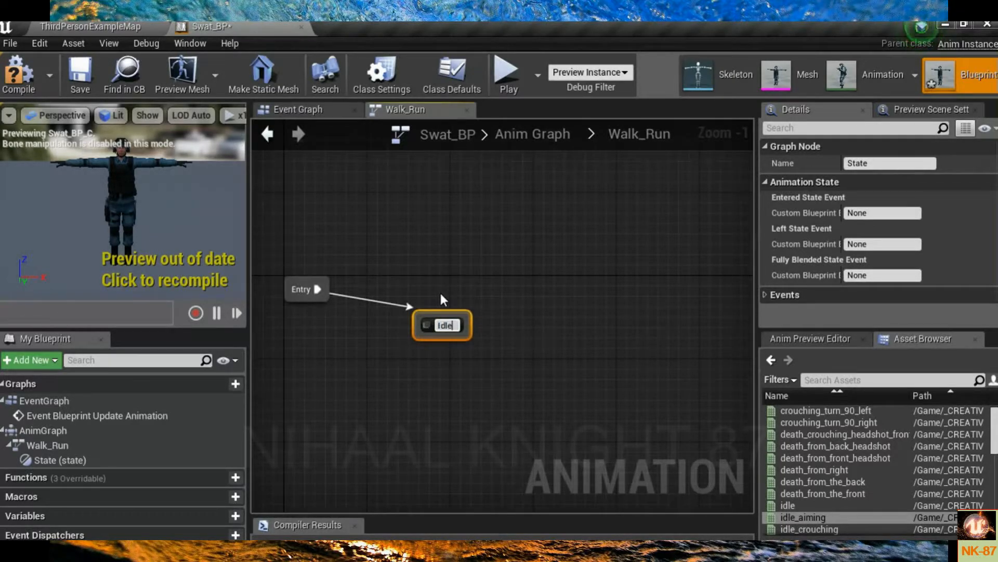
pyautogui.press('Return')
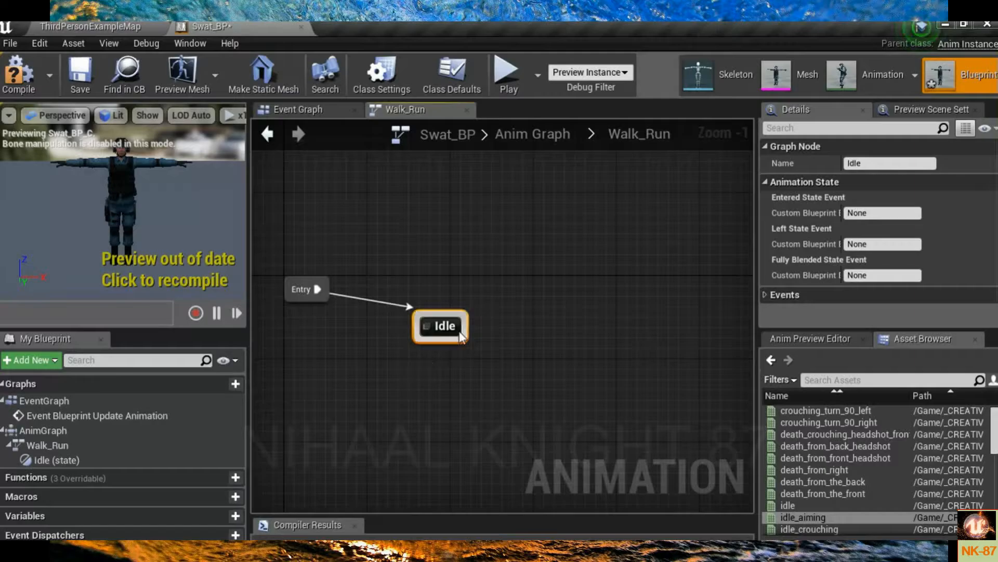
# Step: Add a state named Walk_Run with a transition from Idle, and compile and save Swat_BP
pyautogui.moveTo(460, 336); pyautogui.dragTo(585, 315)
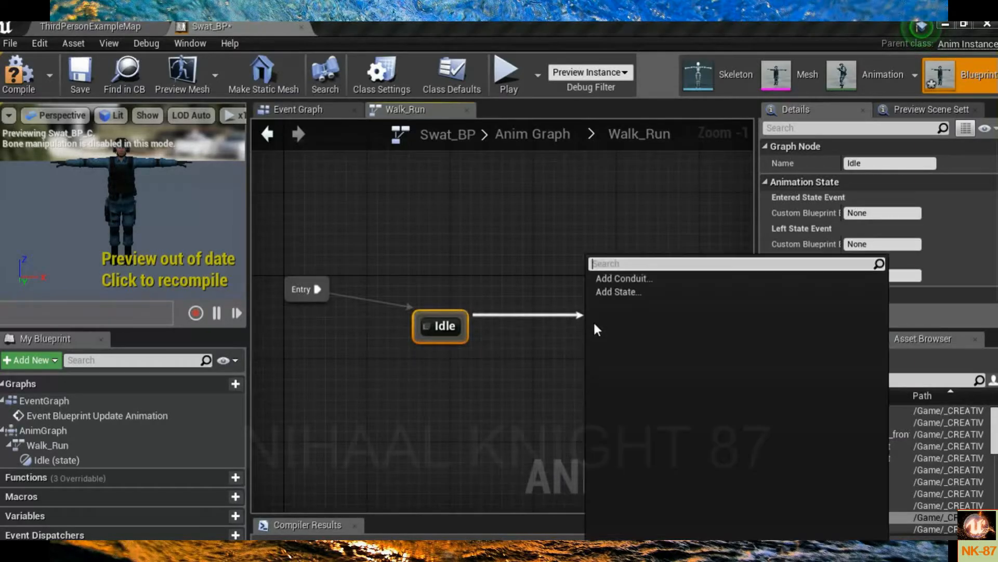
pyautogui.click(620, 292)
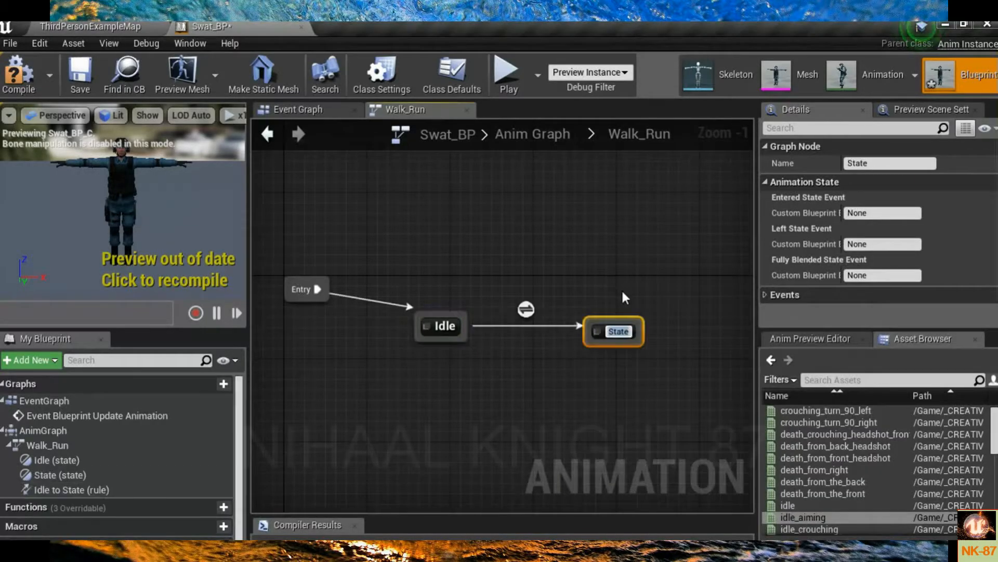
pyautogui.write('W')
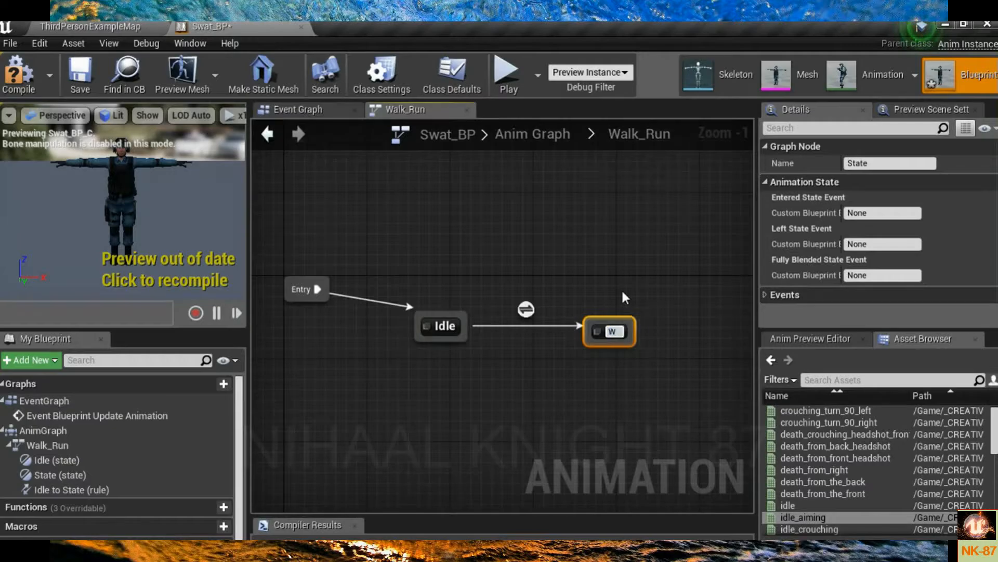
pyautogui.write('alk_')
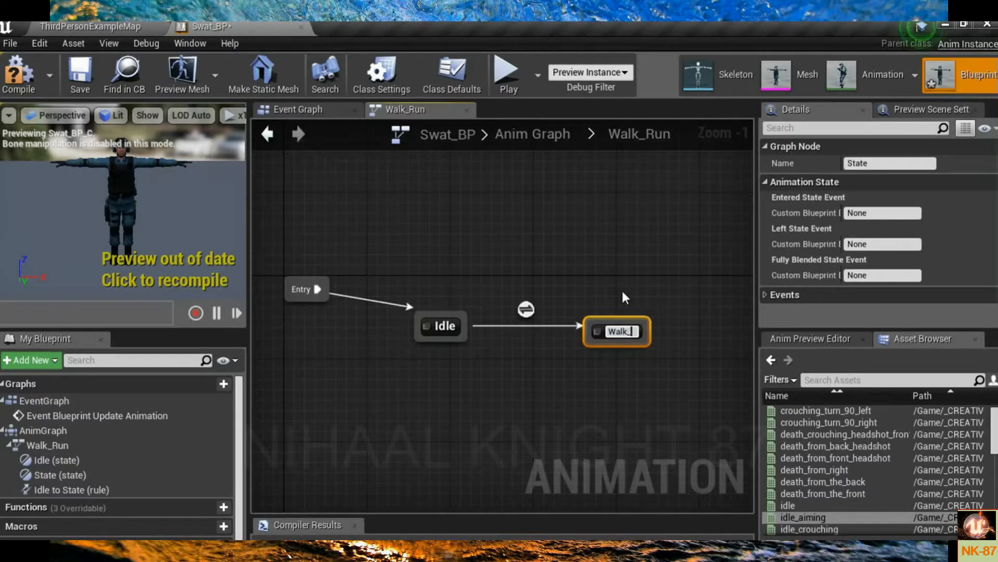
pyautogui.write('run')
pyautogui.press('Return')
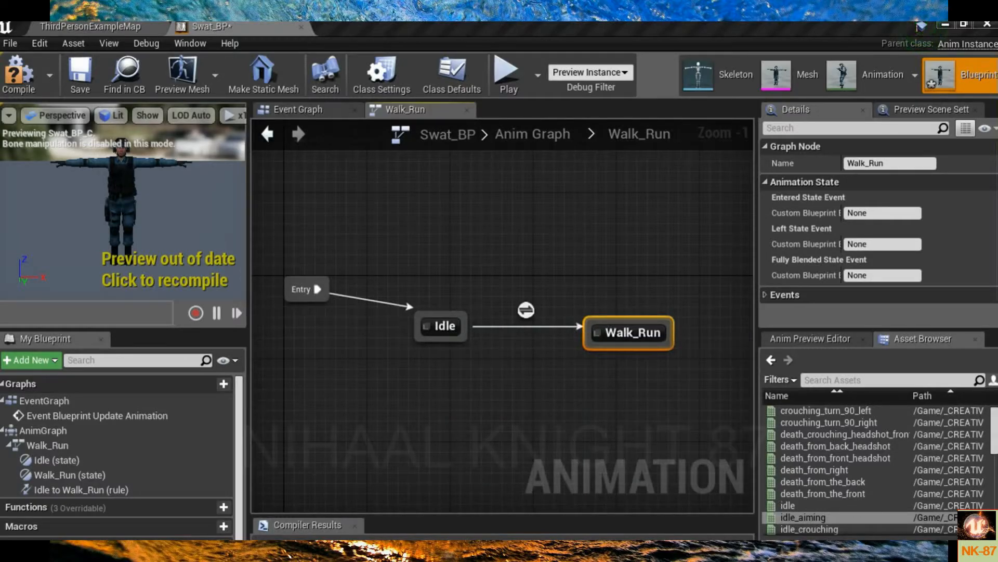
pyautogui.press('F7')
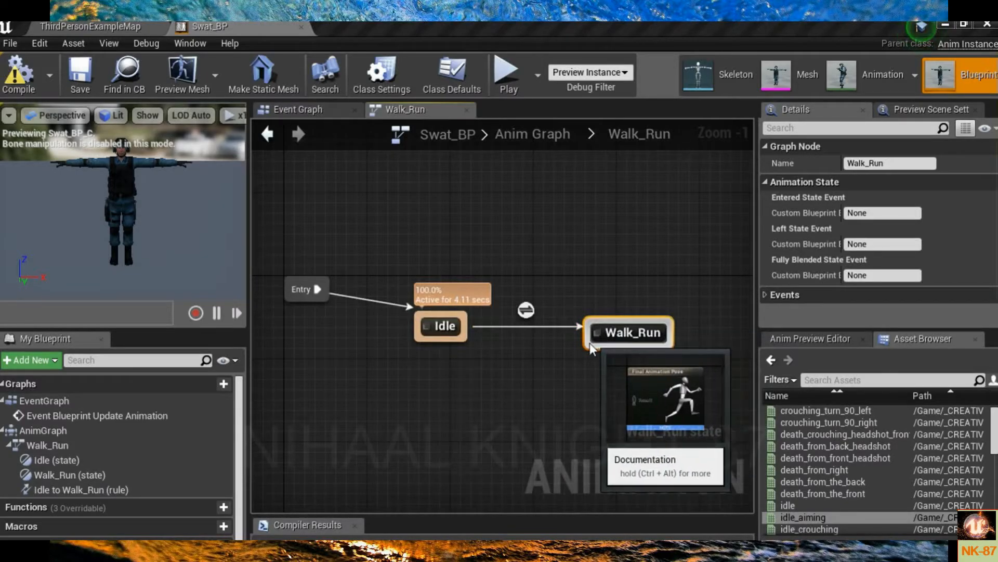
# Step: Add a return transition from the Walk_Run state to Idle, and compile and save Swat_BP
pyautogui.moveTo(590, 342); pyautogui.dragTo(462, 346)
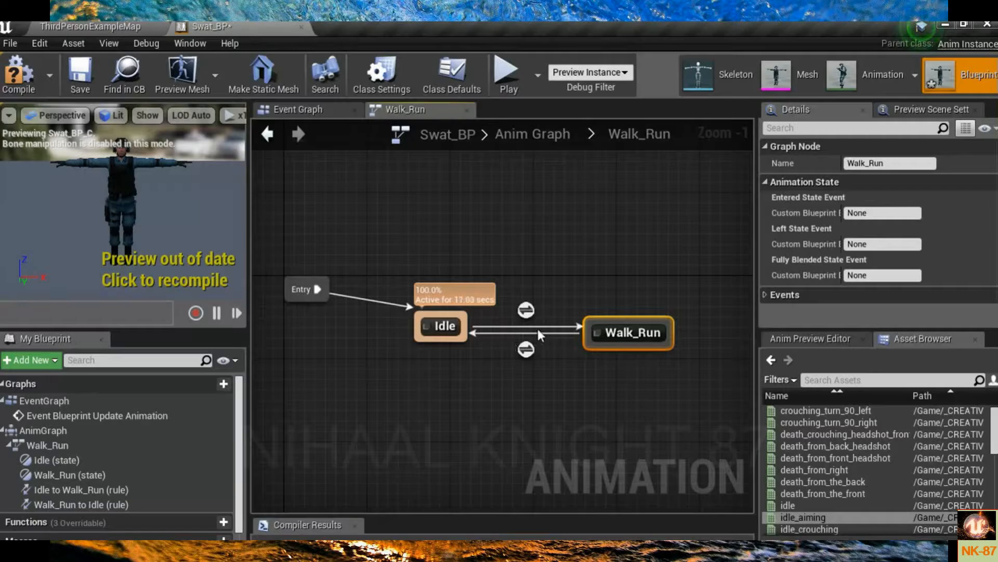
pyautogui.click(15, 78)
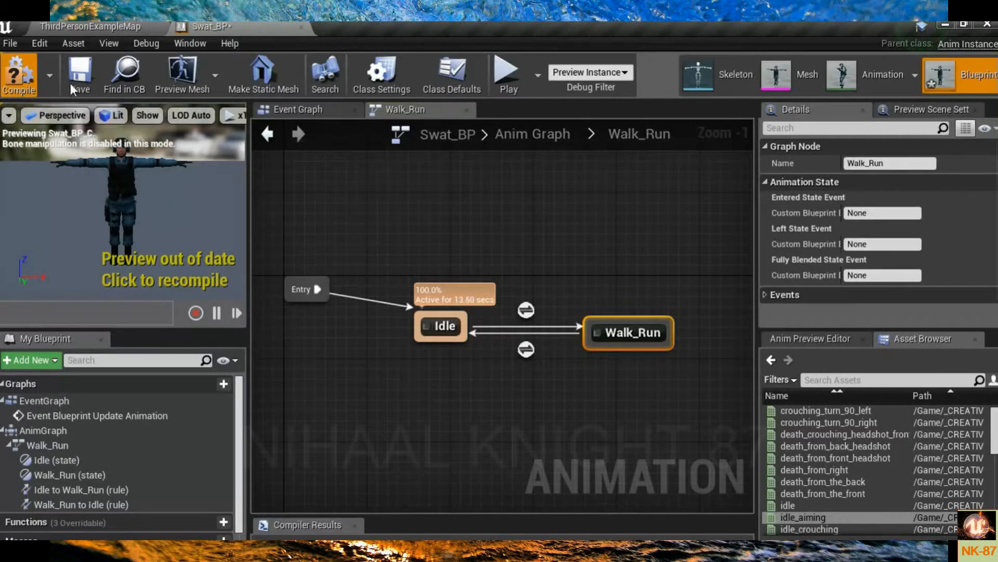
pyautogui.click(79, 78)
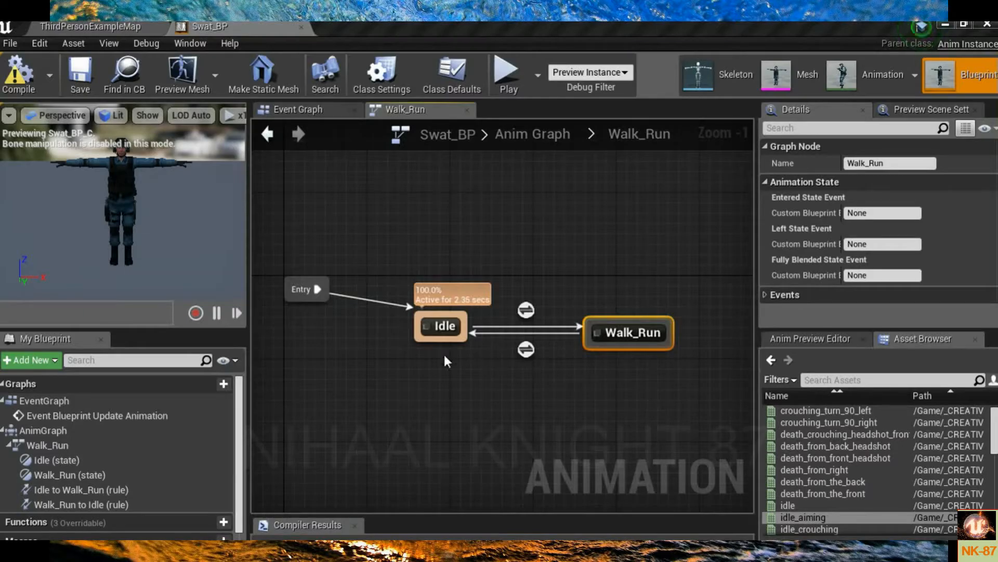
# Step: In the Idle state, add an idle_aiming player connected to the Final Animation Pose result, and compile Swat_BP
pyautogui.moveTo(446, 356); pyautogui.dragTo(457, 375, button='right')
pyautogui.moveTo(478, 416); pyautogui.dragTo(472, 395, button='right')
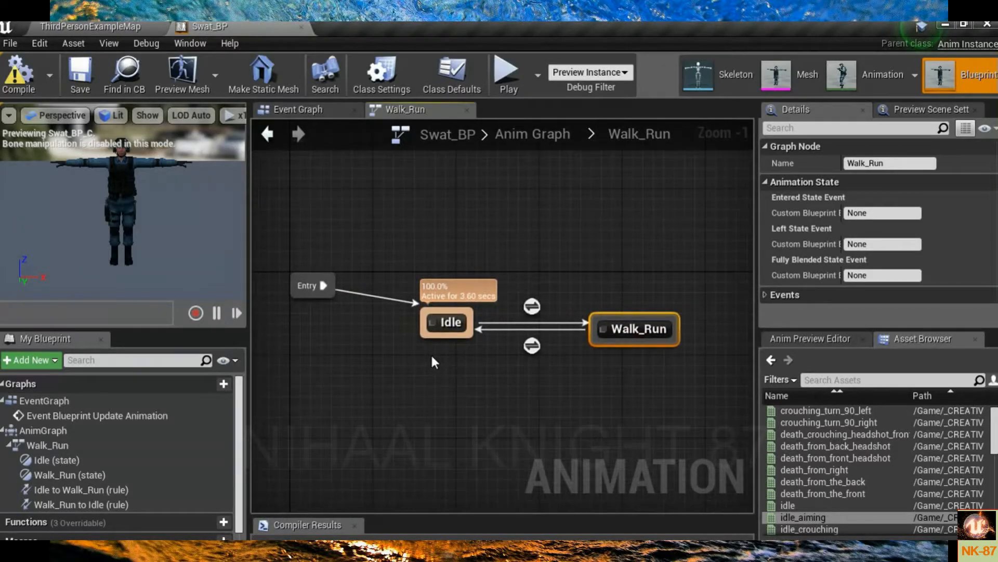
pyautogui.click(453, 324)
pyautogui.doubleClick(454, 324)
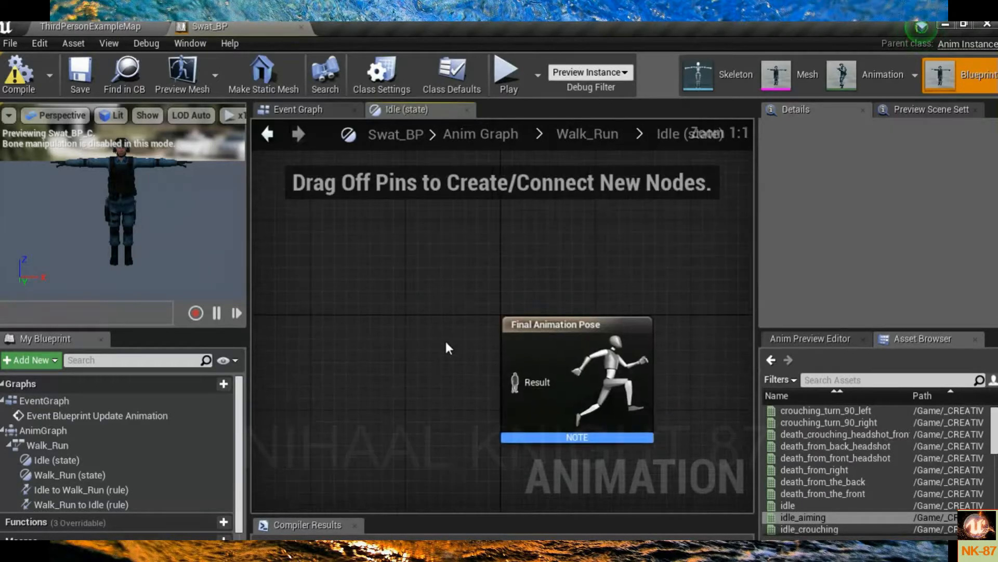
pyautogui.moveTo(808, 520); pyautogui.dragTo(343, 356)
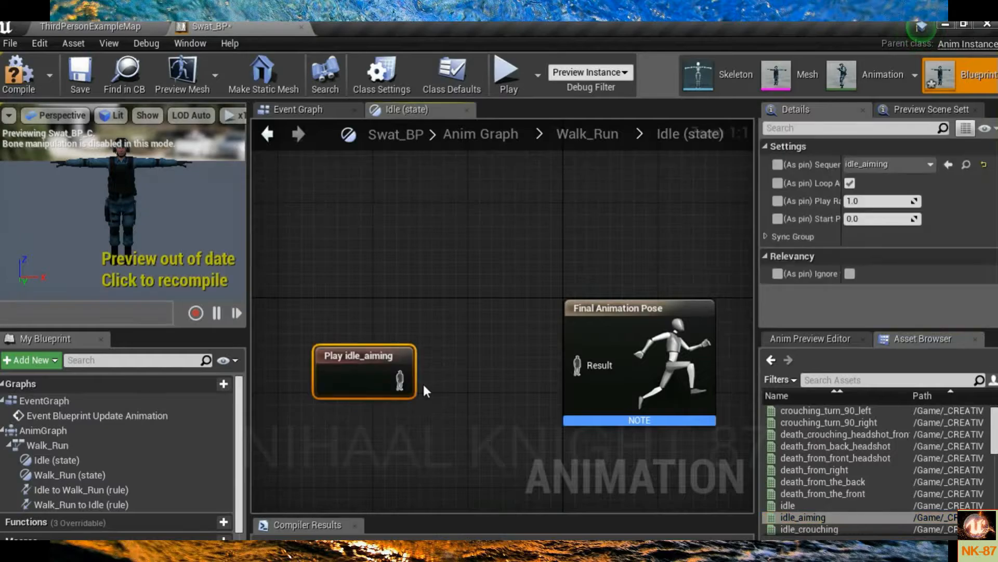
pyautogui.moveTo(399, 380); pyautogui.dragTo(577, 365)
pyautogui.moveTo(544, 399); pyautogui.dragTo(596, 419, button='right')
pyautogui.click(19, 73)
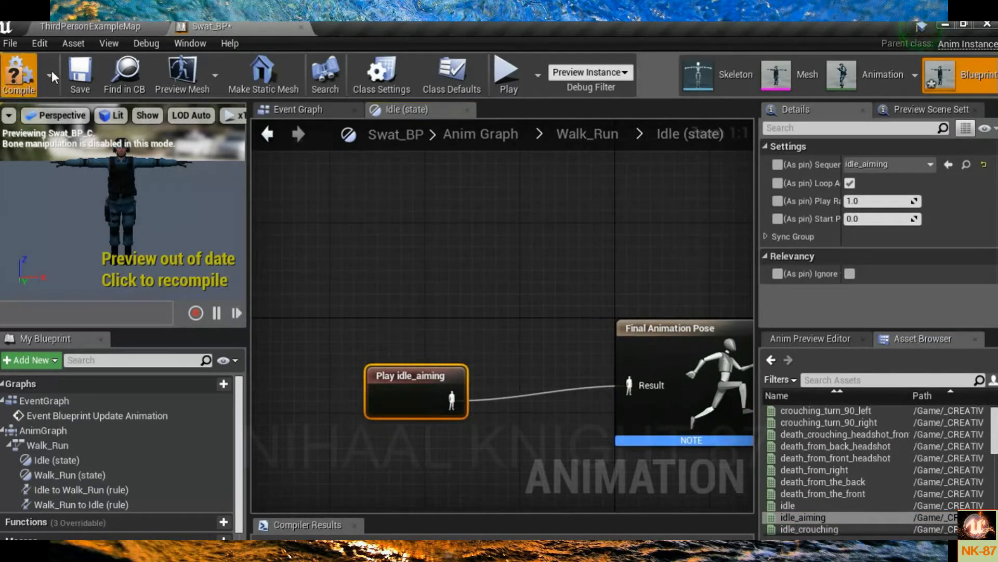
# Step: Save Swat_BP and return from the Idle state to the Walk_Run state machine
pyautogui.click(80, 73)
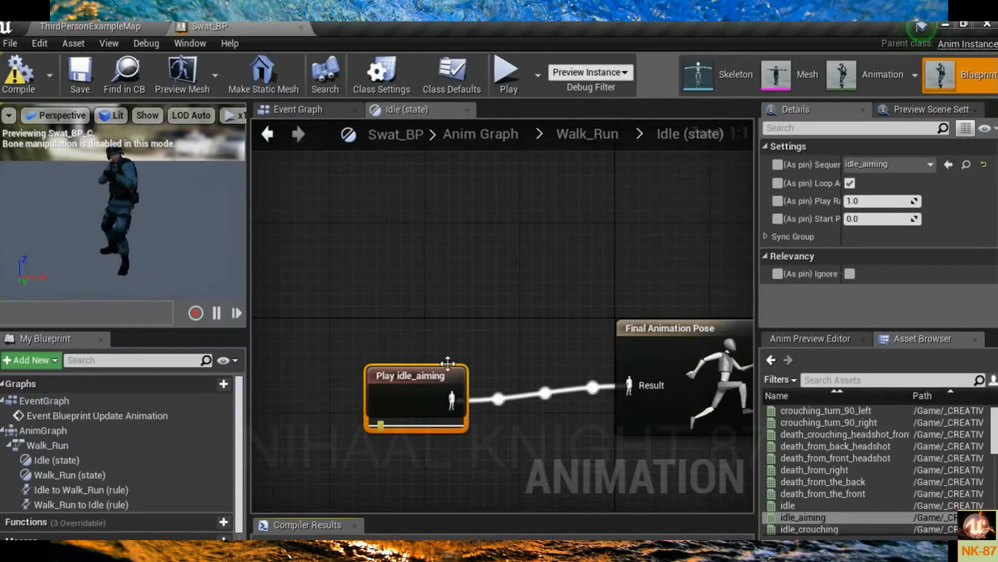
pyautogui.moveTo(414, 237); pyautogui.dragTo(414, 269, button='right')
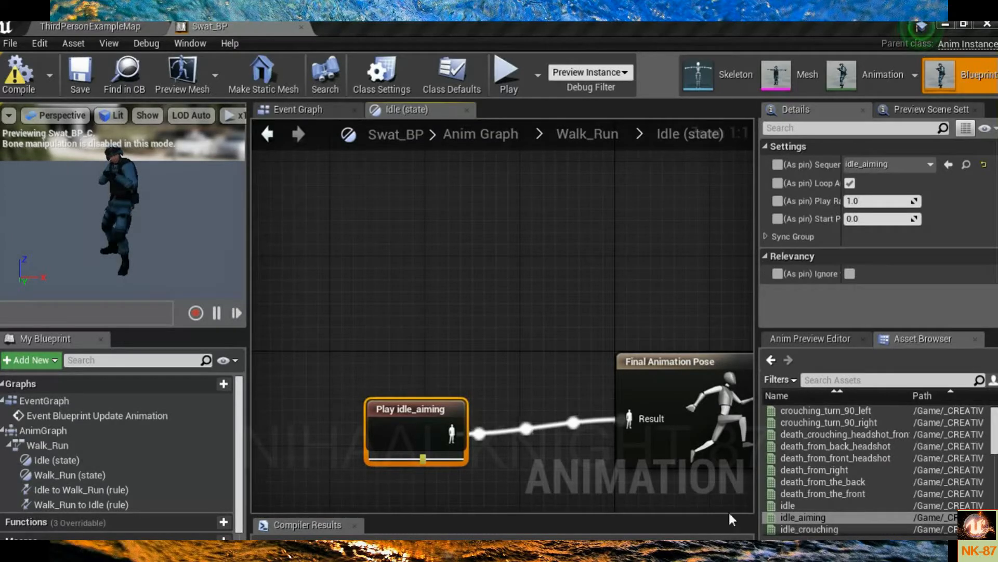
pyautogui.click(496, 447)
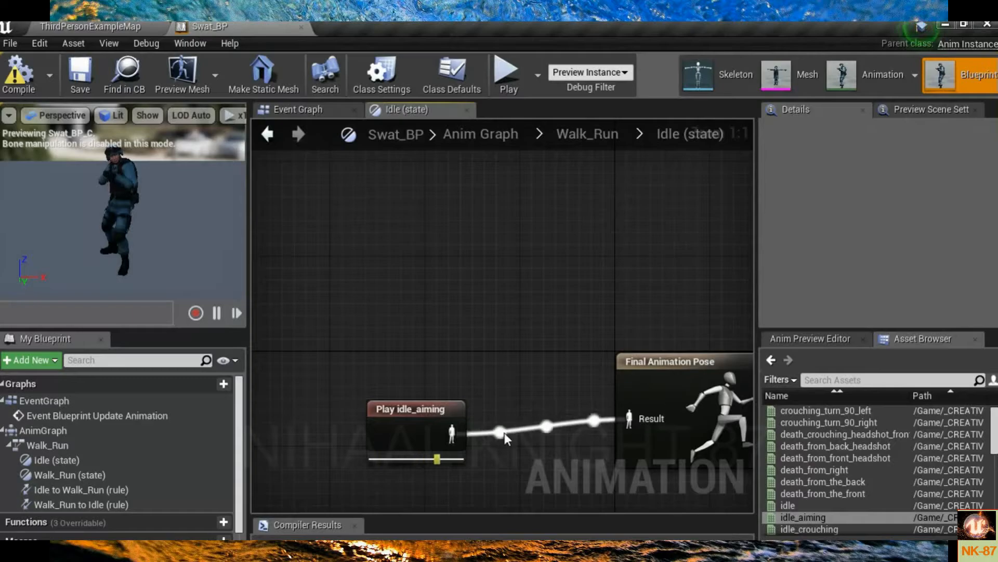
pyautogui.moveTo(519, 322); pyautogui.dragTo(435, 301, button='right')
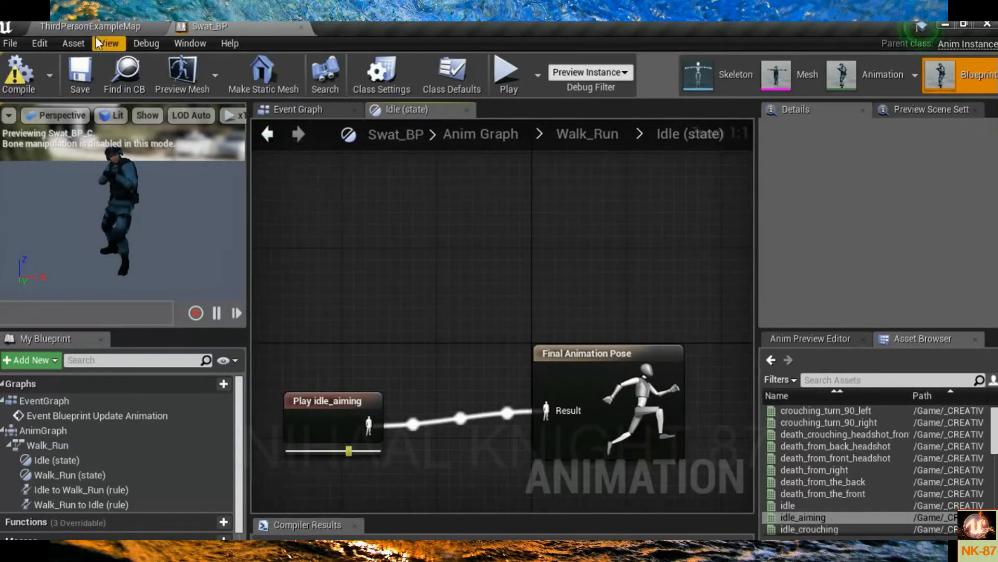
pyautogui.click(564, 134)
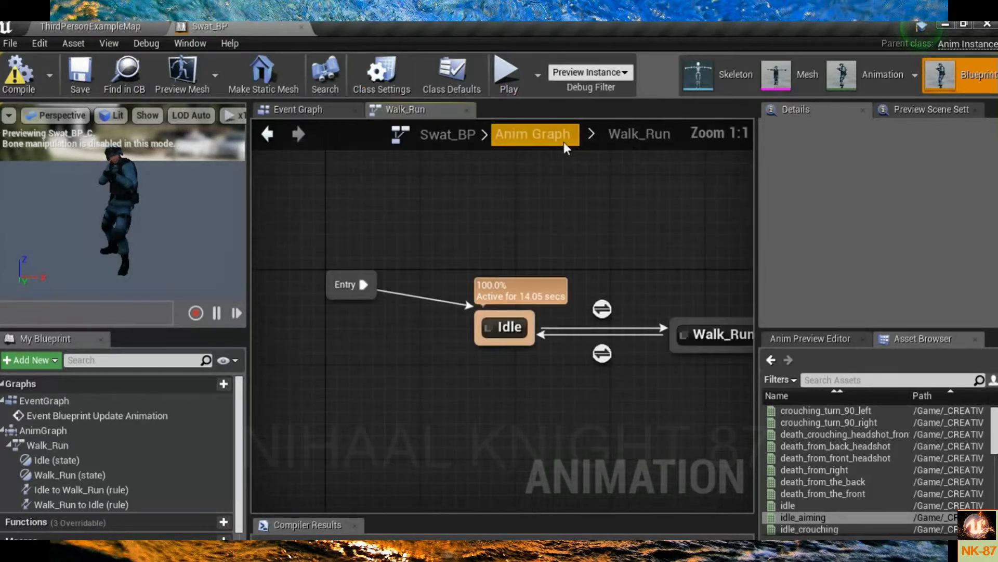
pyautogui.moveTo(535, 236); pyautogui.dragTo(468, 225, button='right')
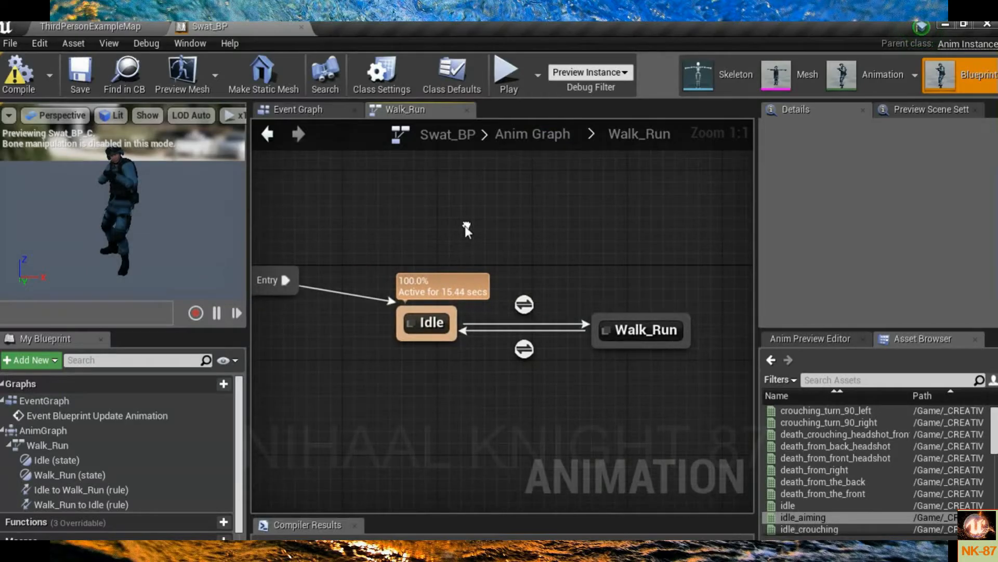
# Step: Open the Walk_Run_BS blend space from the BluePrint folder and expand its horizontal and vertical axis settings
pyautogui.click(78, 26)
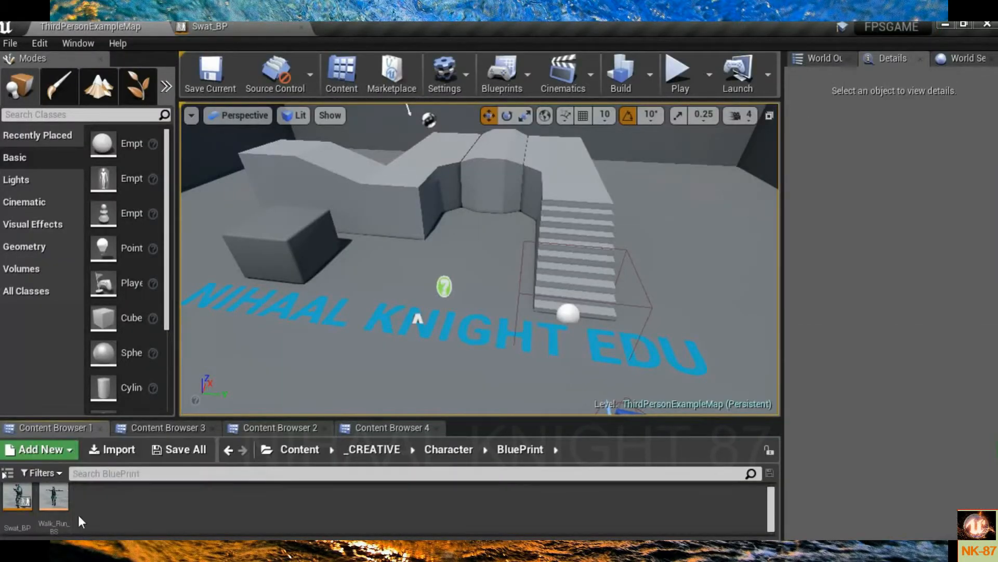
pyautogui.doubleClick(62, 497)
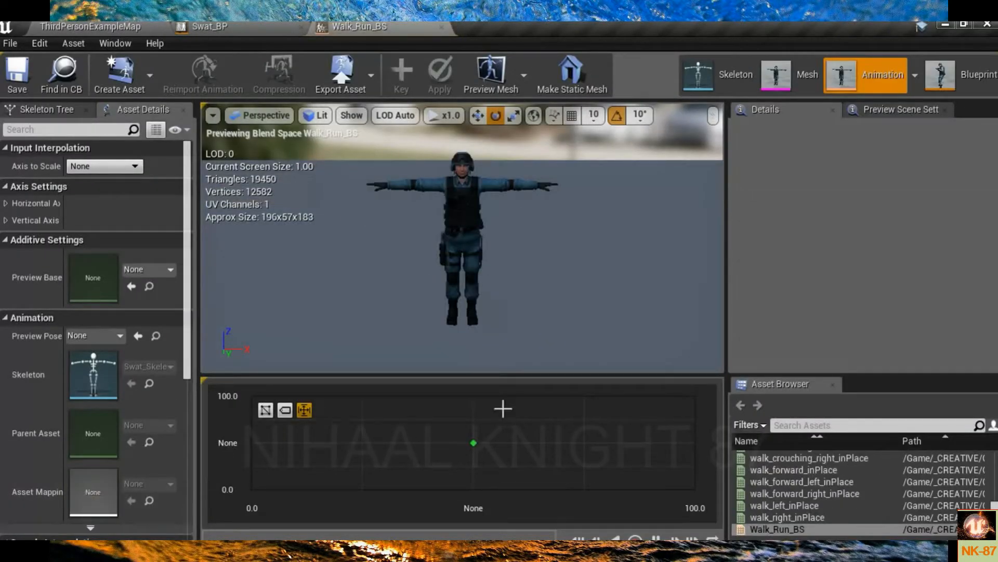
pyautogui.click(5, 204)
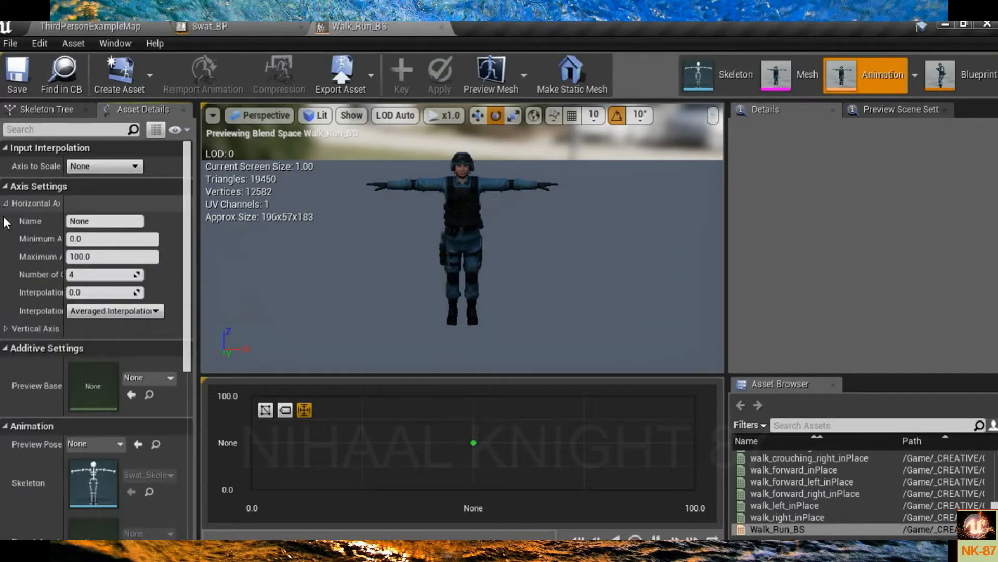
pyautogui.click(6, 329)
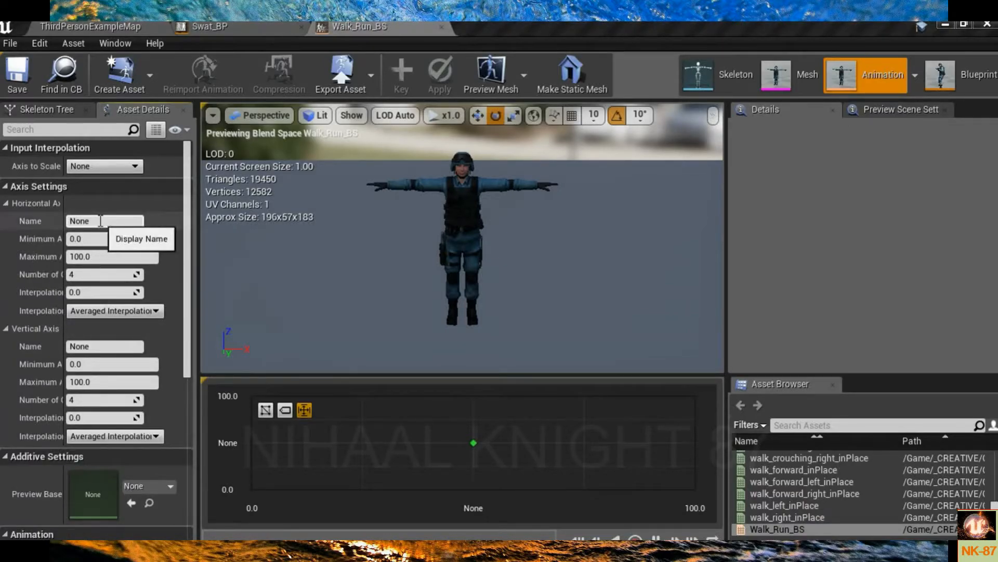
# Step: Name the blend space's horizontal axis Direction and its vertical axis Speed
pyautogui.click(100, 221)
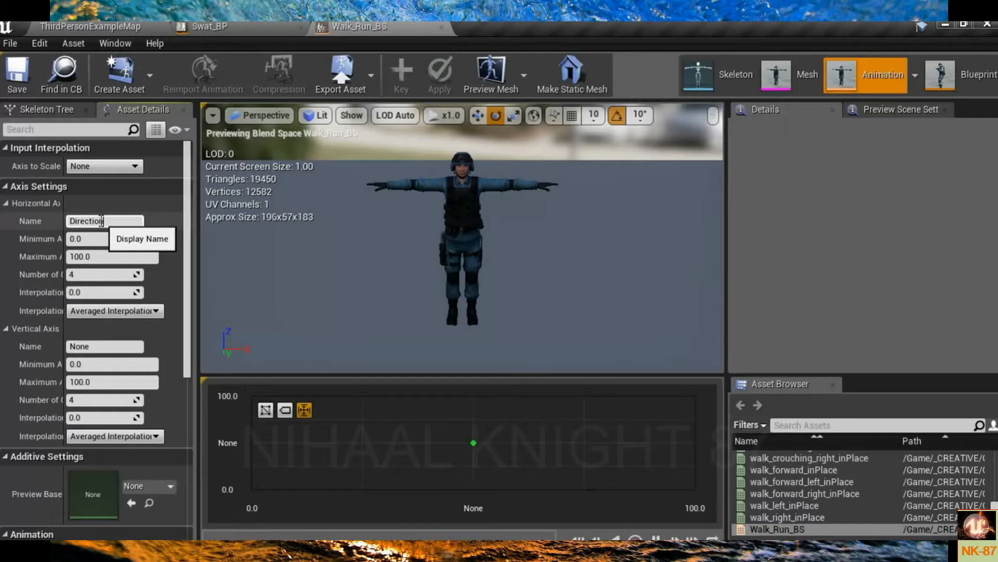
pyautogui.press('Return')
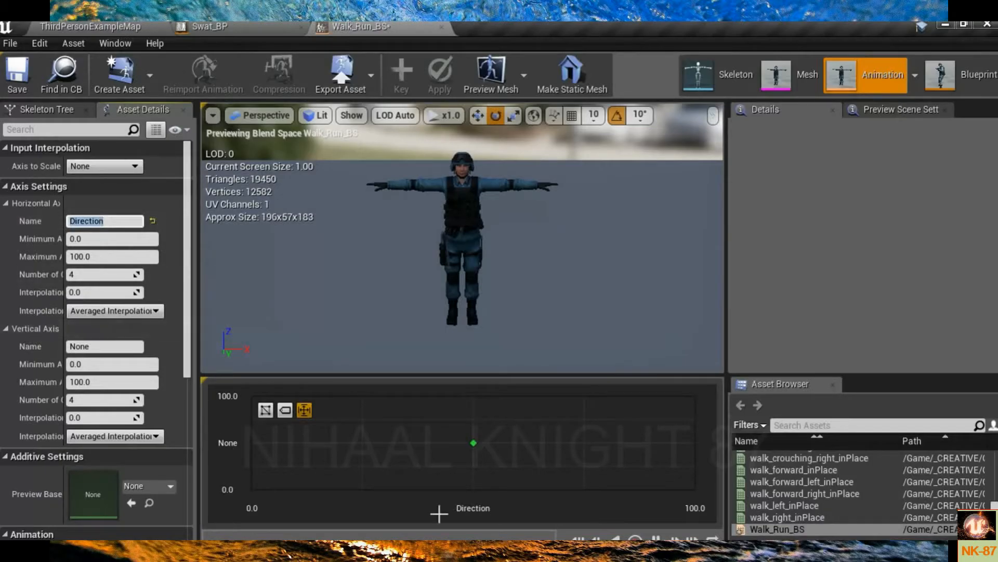
pyautogui.click(105, 346)
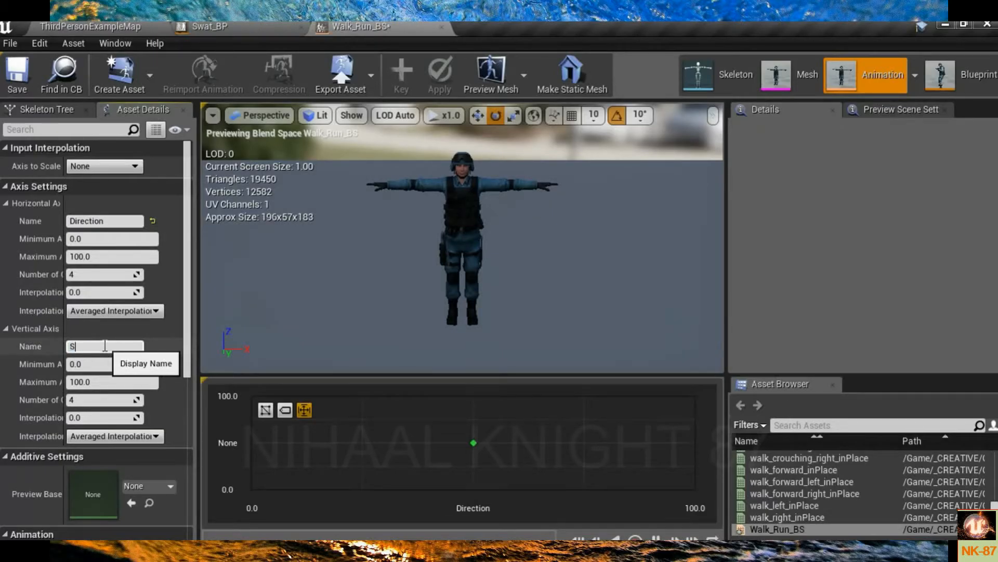
pyautogui.write('Speed')
pyautogui.press('Return')
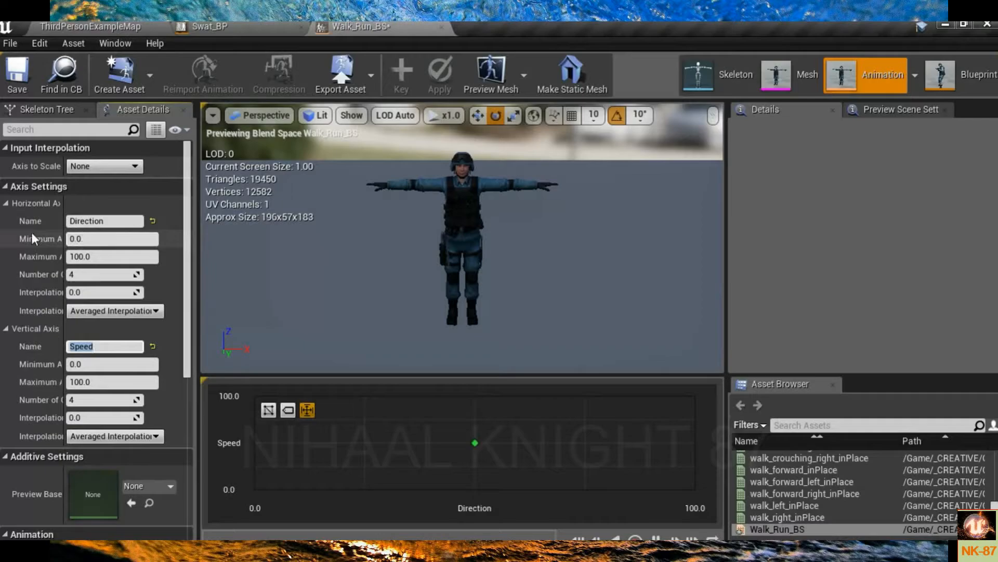
# Step: Set the Direction axis range from -180 to 180 and the Speed axis maximum to 600
pyautogui.click(99, 239)
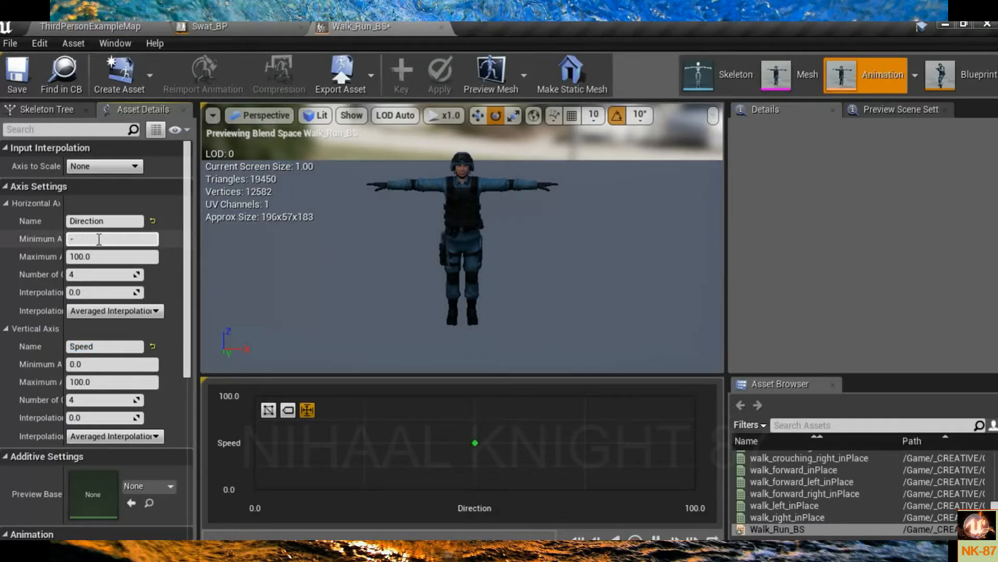
pyautogui.write('-180')
pyautogui.press('Return')
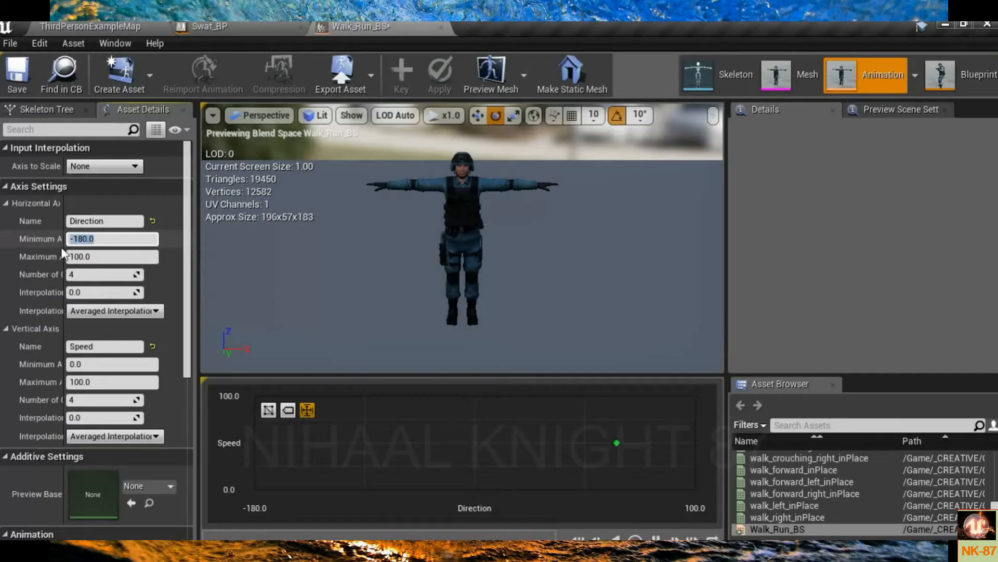
pyautogui.click(88, 257)
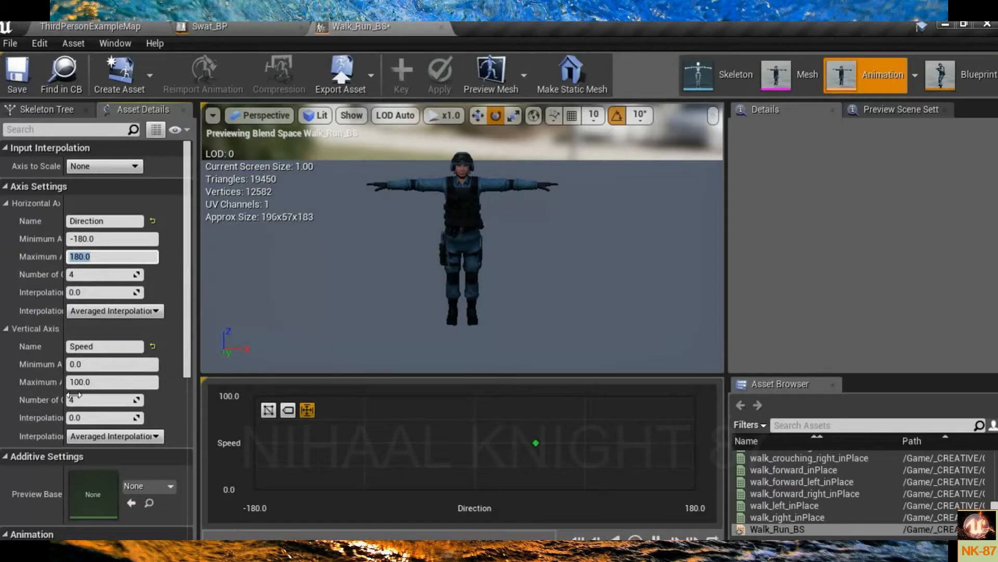
pyautogui.click(104, 367)
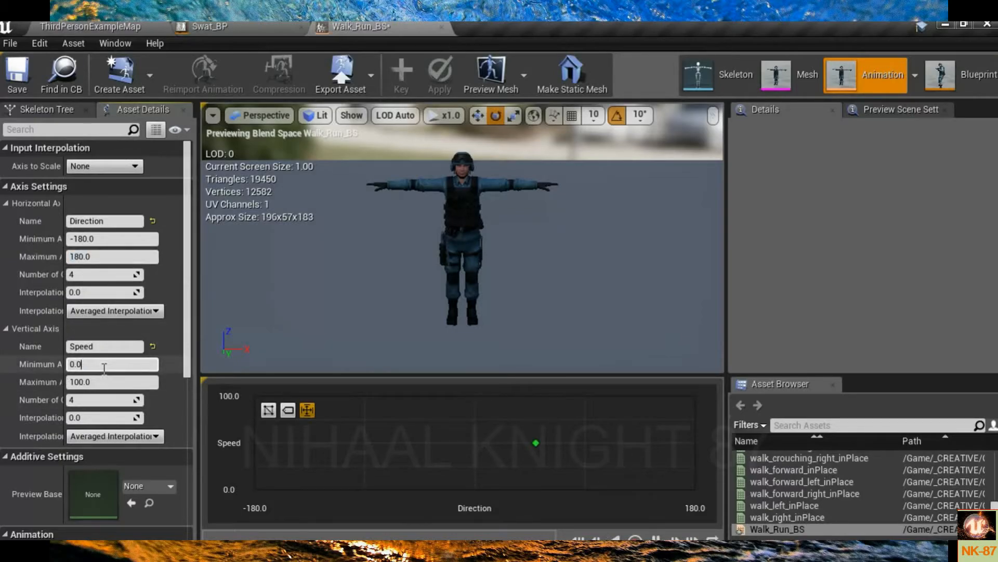
pyautogui.click(94, 383)
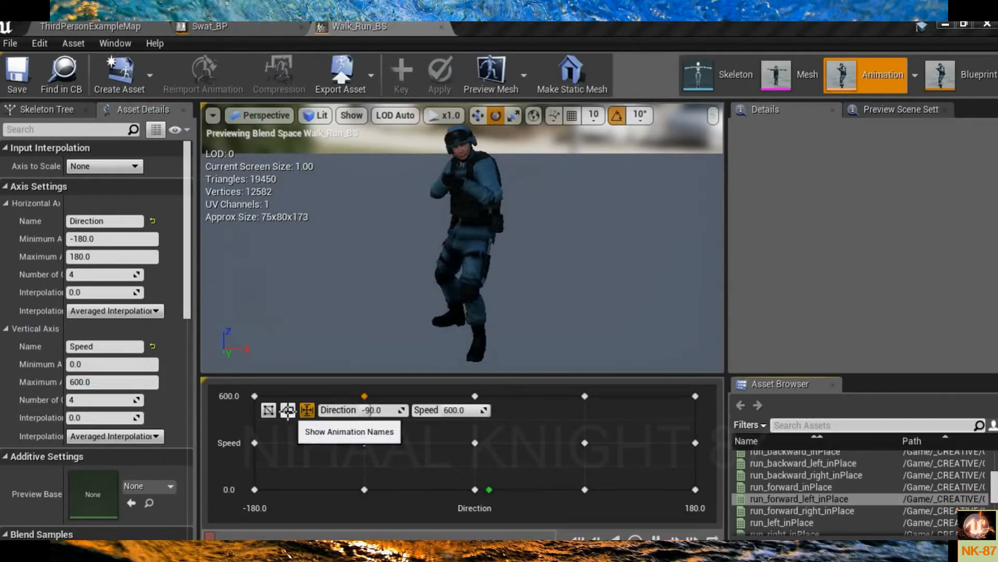
# Step: Check which animations are placed on the Walk_Run_BS grid by showing the sample names, and hide them again
pyautogui.click(287, 411)
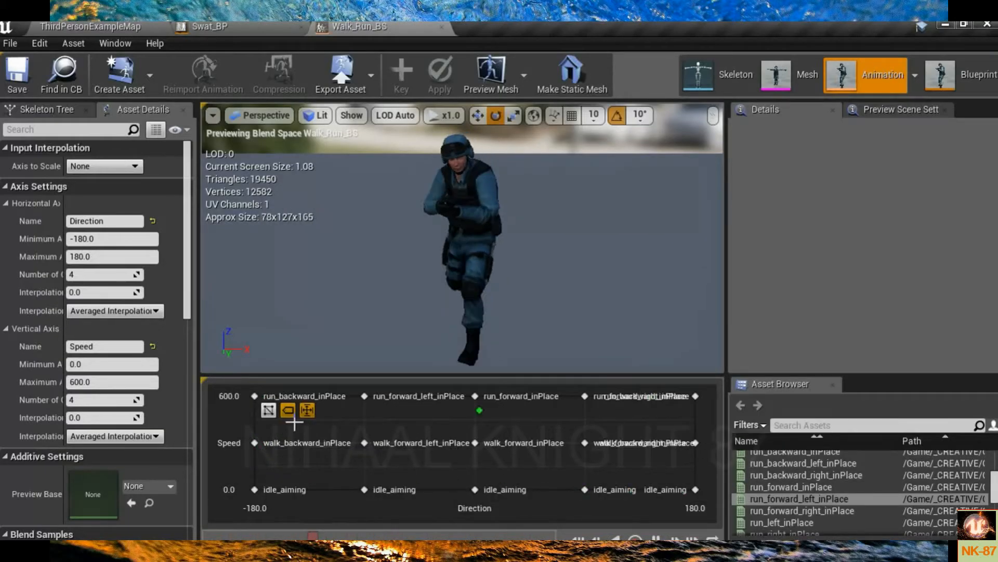
pyautogui.click(268, 410)
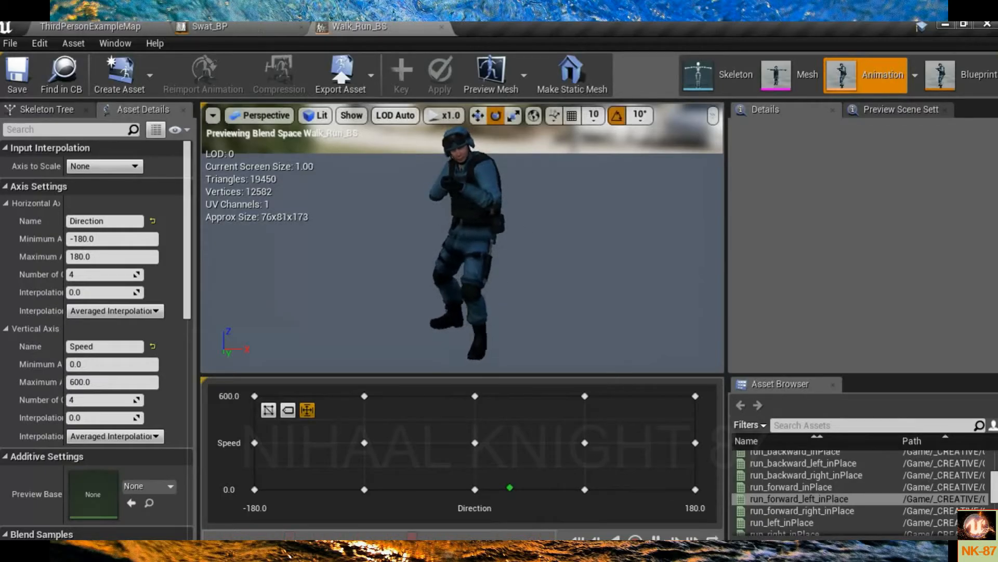
# Step: Switch back to Swat_BP and open the Walk_Run state's graph from the state machine
pyautogui.click(245, 27)
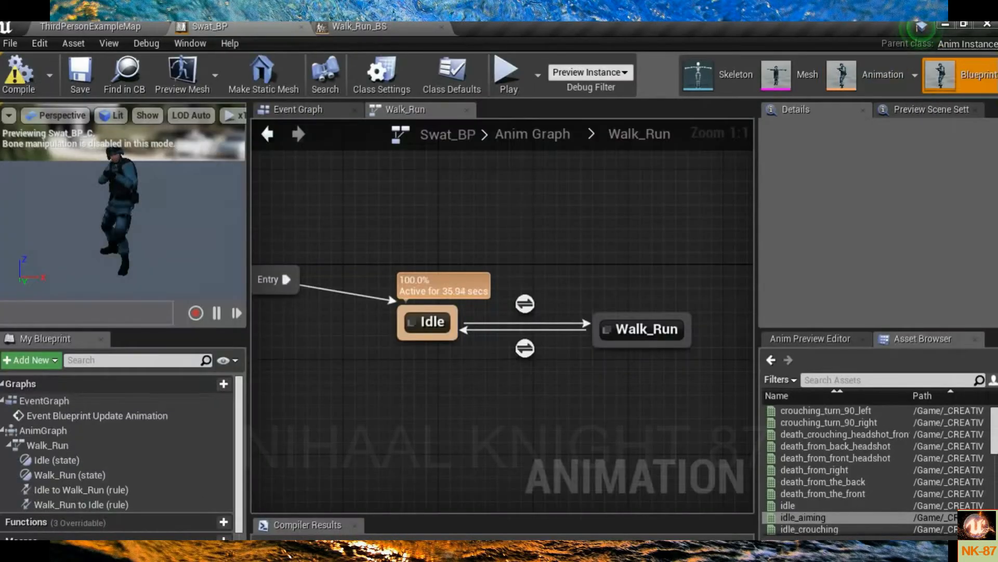
pyautogui.moveTo(607, 429); pyautogui.dragTo(505, 421, button='right')
pyautogui.moveTo(575, 404); pyautogui.dragTo(536, 414, button='right')
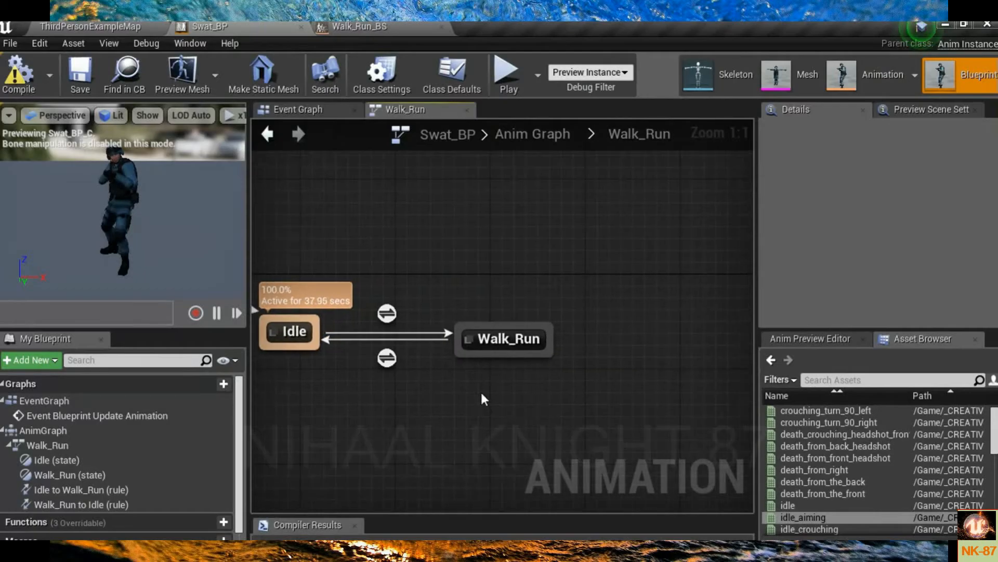
pyautogui.scroll(-1, 481, 392)
pyautogui.moveTo(406, 389); pyautogui.dragTo(471, 416, button='right')
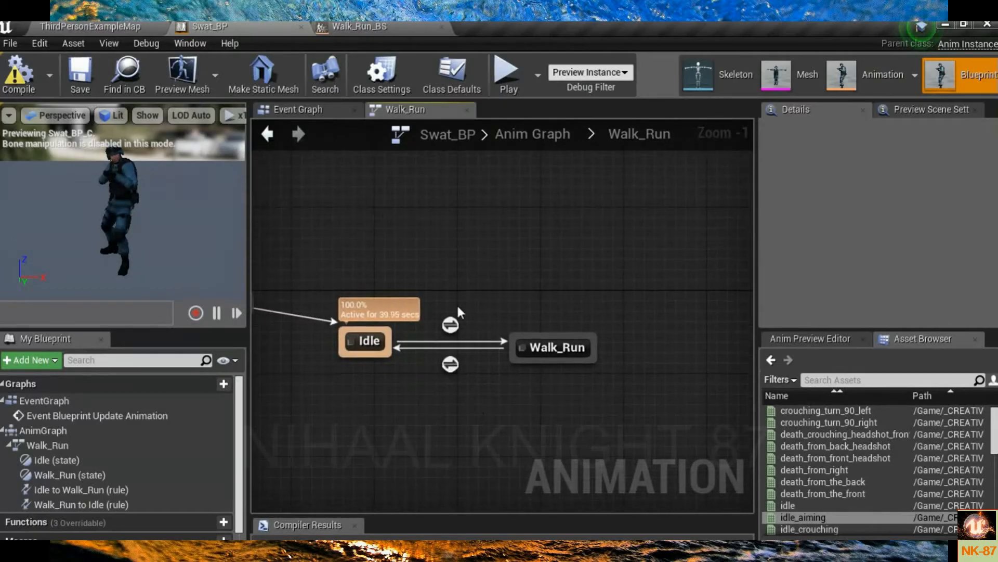
pyautogui.scroll(1, 424, 385)
pyautogui.moveTo(435, 379); pyautogui.dragTo(396, 379, button='right')
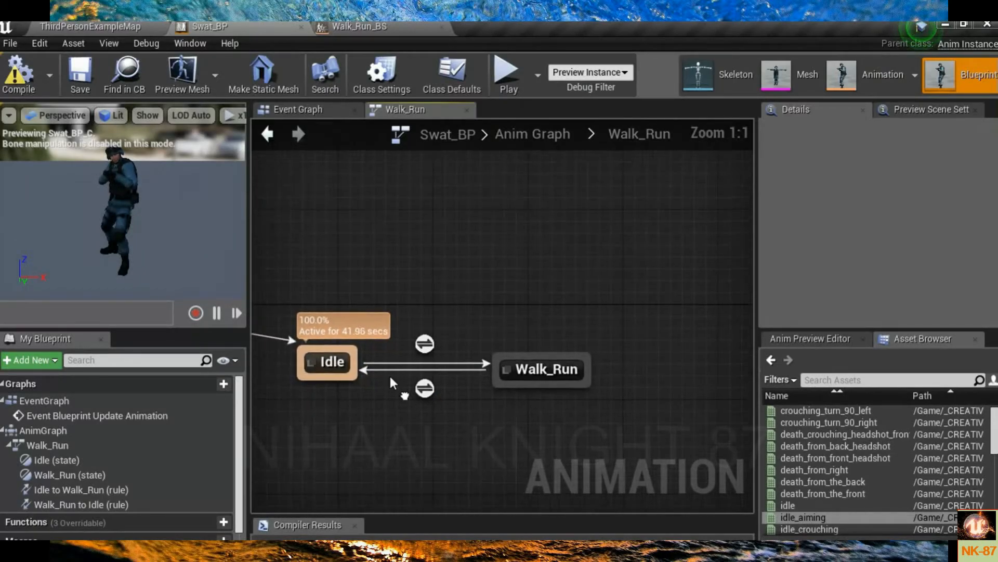
pyautogui.scroll(-1, 502, 422)
pyautogui.moveTo(503, 429); pyautogui.dragTo(508, 379, button='right')
pyautogui.scroll(1, 548, 361)
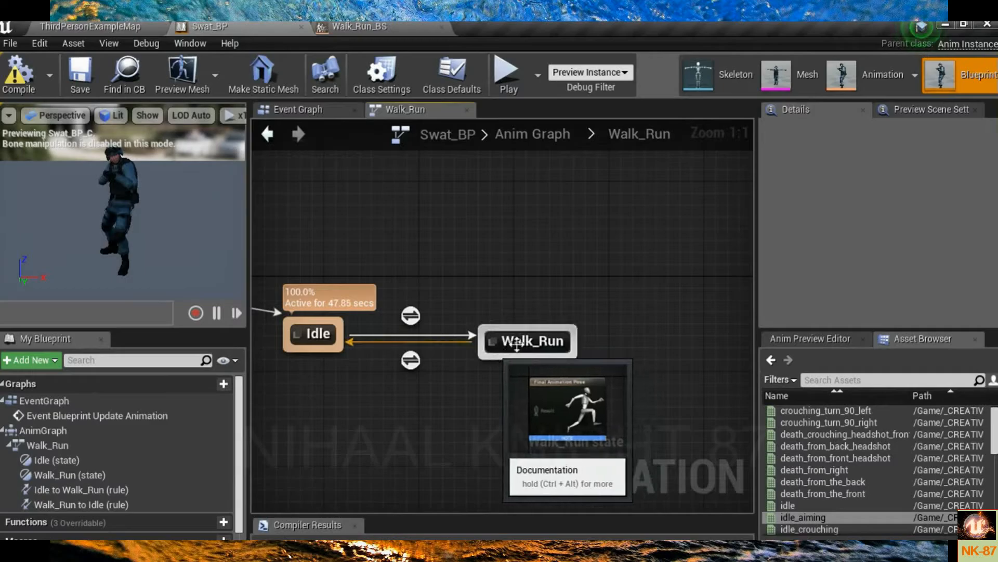
pyautogui.doubleClick(516, 343)
pyautogui.moveTo(340, 352); pyautogui.dragTo(481, 339, button='right')
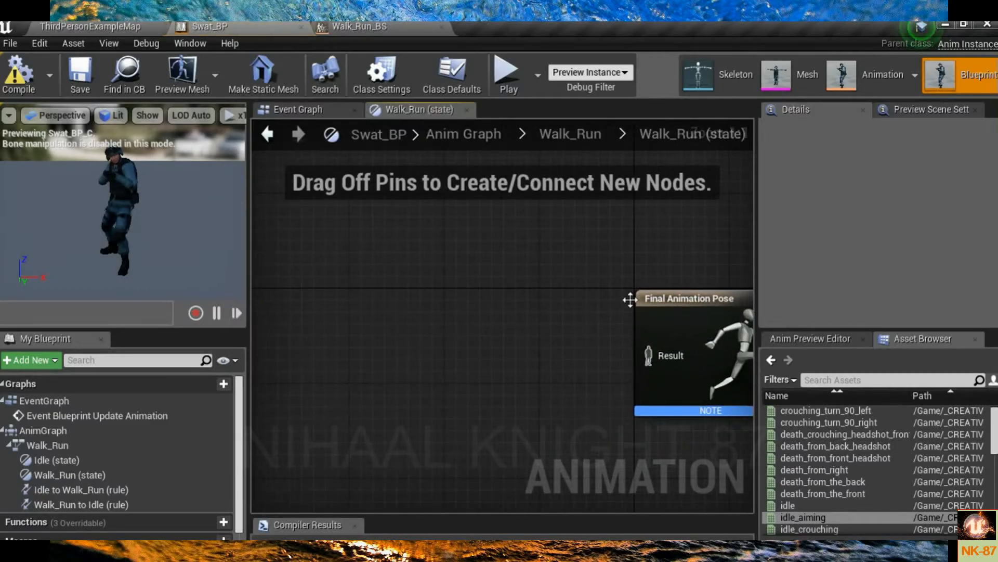
pyautogui.moveTo(631, 297); pyautogui.dragTo(587, 301, button='right')
pyautogui.moveTo(488, 332); pyautogui.dragTo(538, 321, button='right')
pyautogui.moveTo(464, 346); pyautogui.dragTo(491, 357, button='right')
# Step: Search the assets for walk_Run and place the Walk_Run_BS blend space in the Walk_Run state graph
pyautogui.click(819, 377)
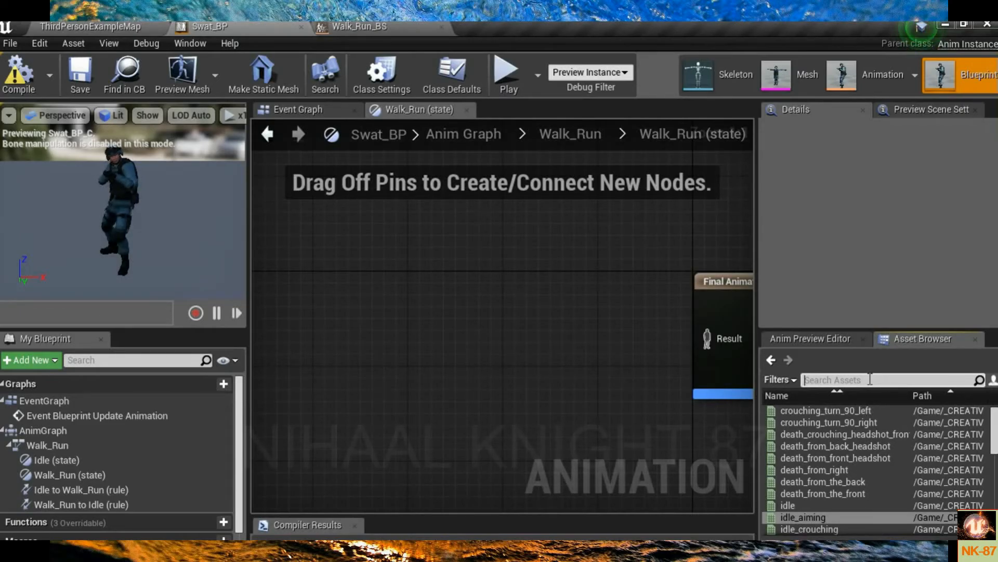
pyautogui.write('wal')
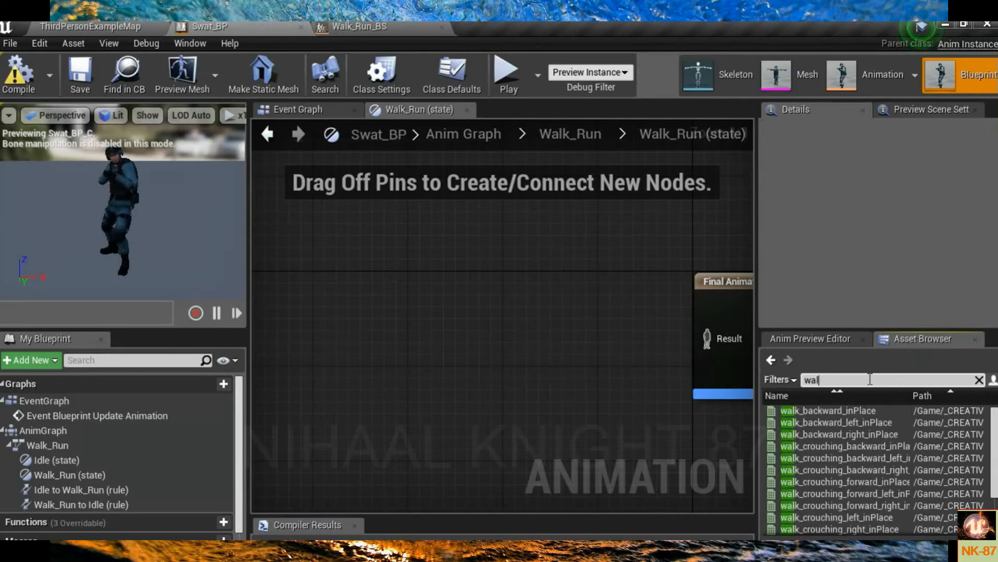
pyautogui.write('_')
pyautogui.press('BackSpace')
pyautogui.press('BackSpace')
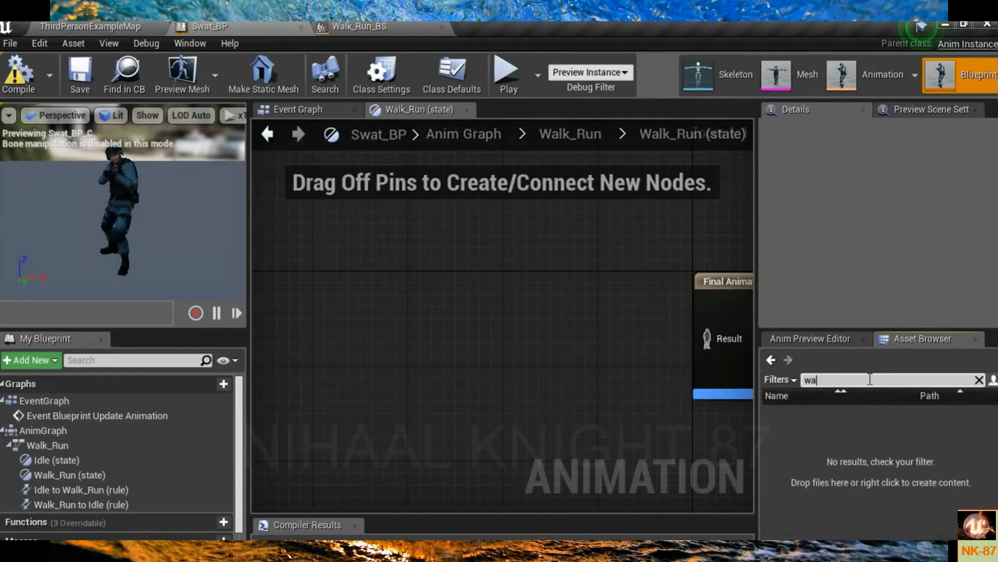
pyautogui.write('lk')
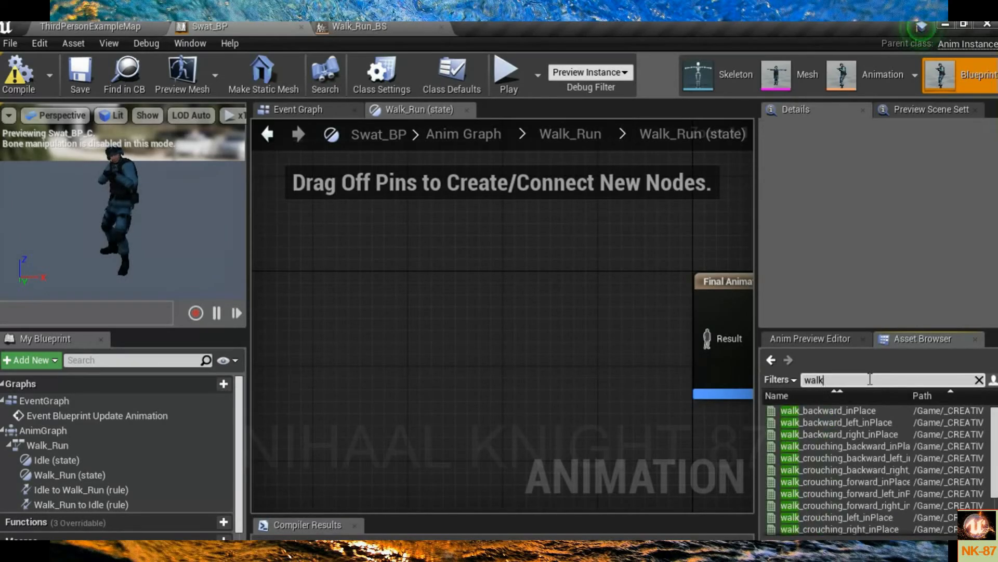
pyautogui.write('_')
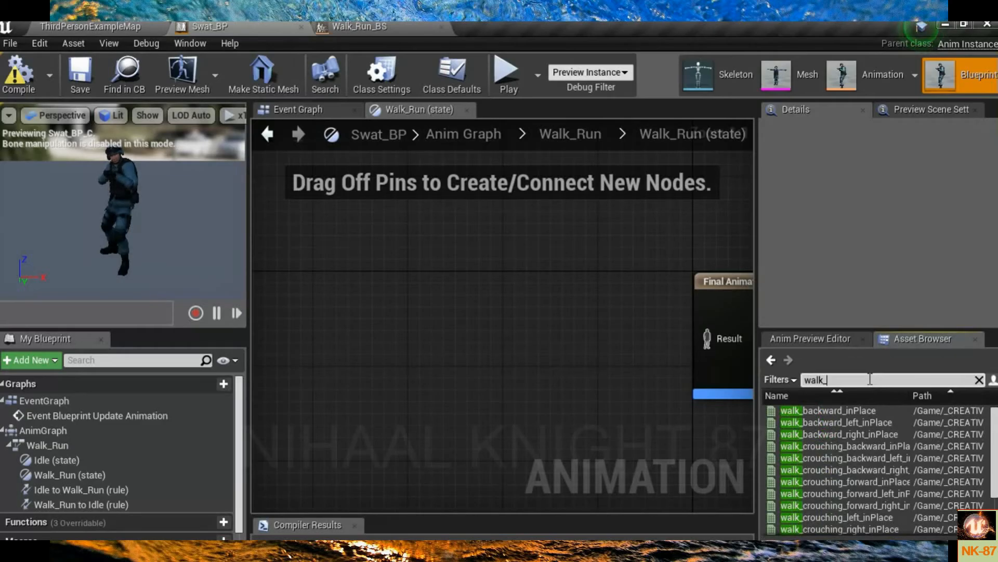
pyautogui.write('Run')
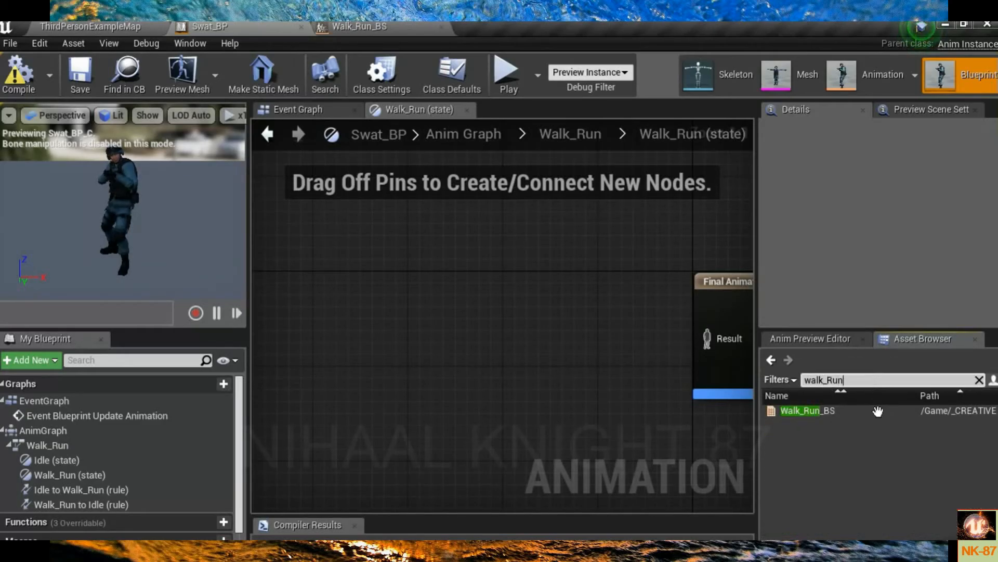
pyautogui.moveTo(809, 410); pyautogui.dragTo(589, 385)
pyautogui.moveTo(649, 398); pyautogui.dragTo(493, 390, button='right')
# Step: Open the Walk_Run_BS blend space from its node in the Walk_Run state graph
pyautogui.doubleClick(391, 397)
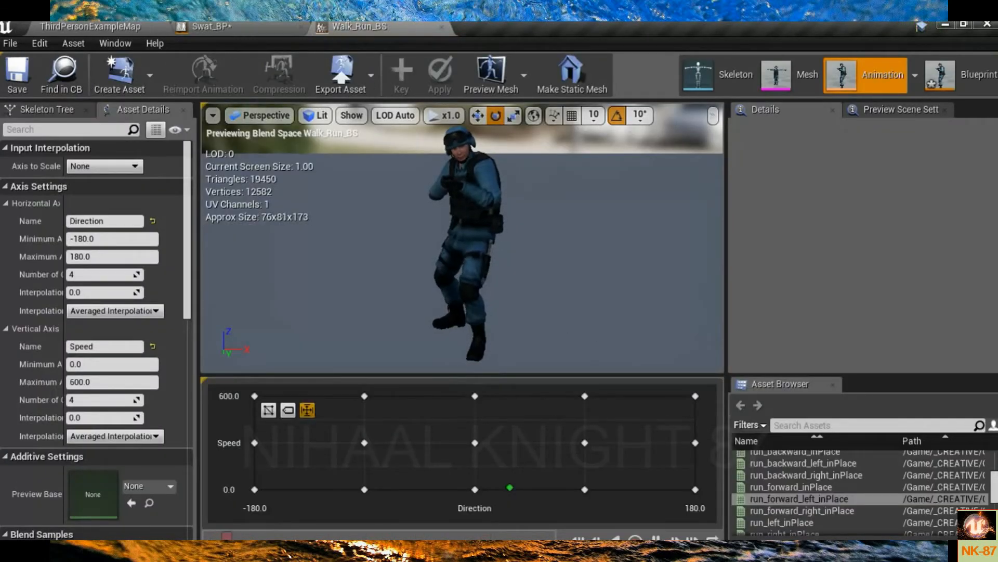
pyautogui.click(223, 26)
pyautogui.doubleClick(384, 395)
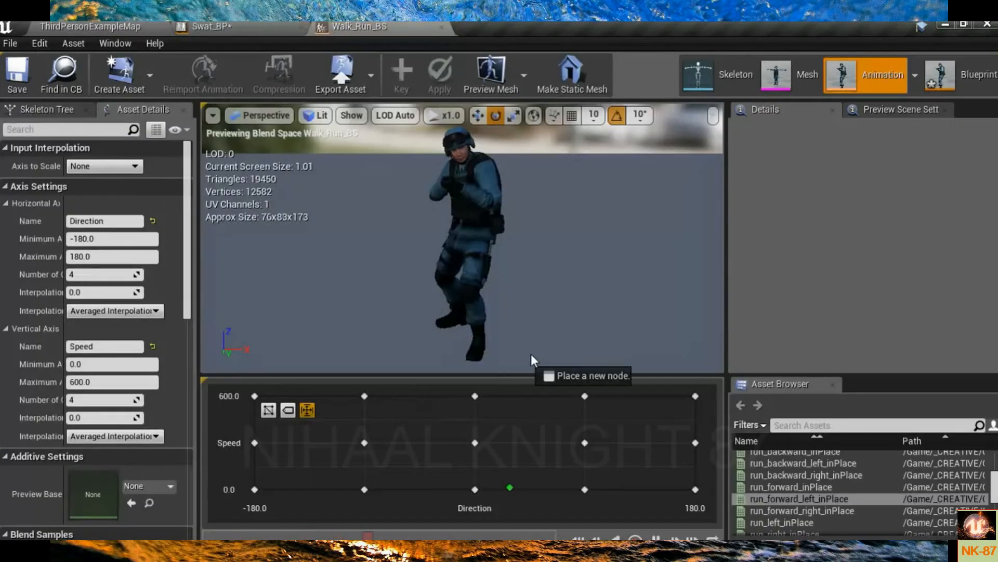
# Step: Return to the Walk_Run state graph in Swat_BP and promote the Walk_Run_BS node's Direction input to a variable
pyautogui.click(261, 32)
pyautogui.doubleClick(385, 394)
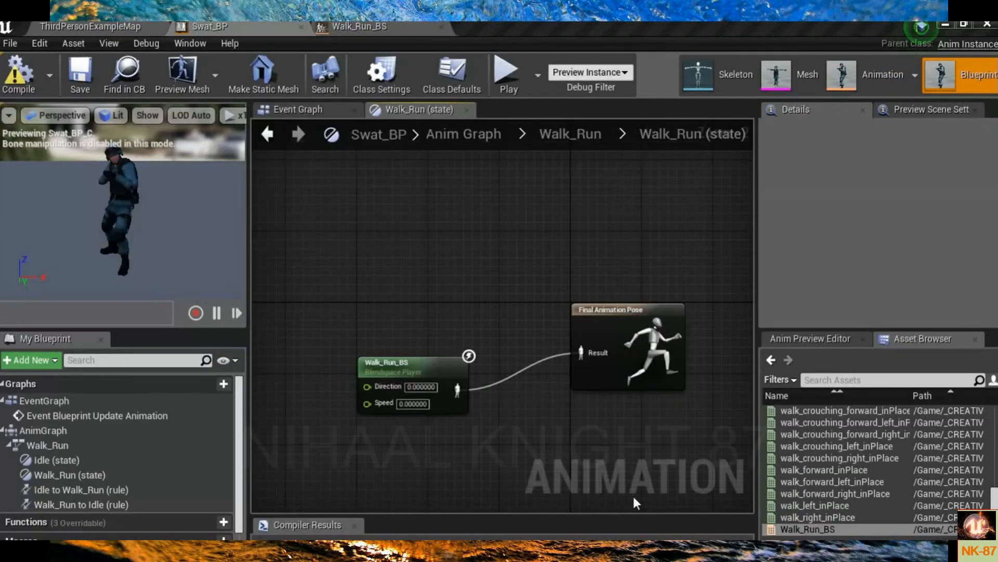
pyautogui.moveTo(503, 461); pyautogui.dragTo(657, 432, button='right')
pyautogui.scroll(2, 527, 355)
pyautogui.moveTo(459, 373); pyautogui.dragTo(506, 365, button='right')
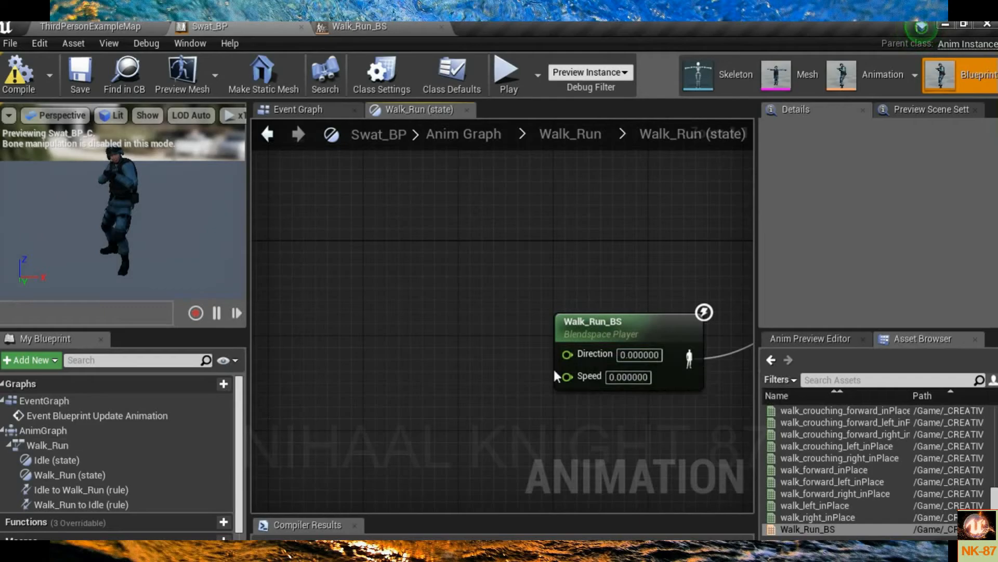
pyautogui.rightClick(568, 354)
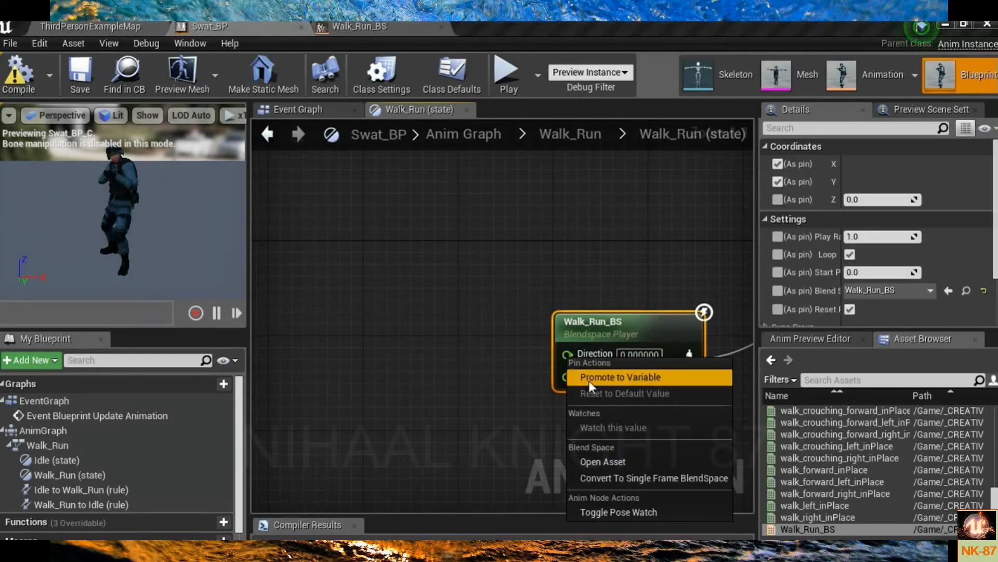
pyautogui.click(609, 377)
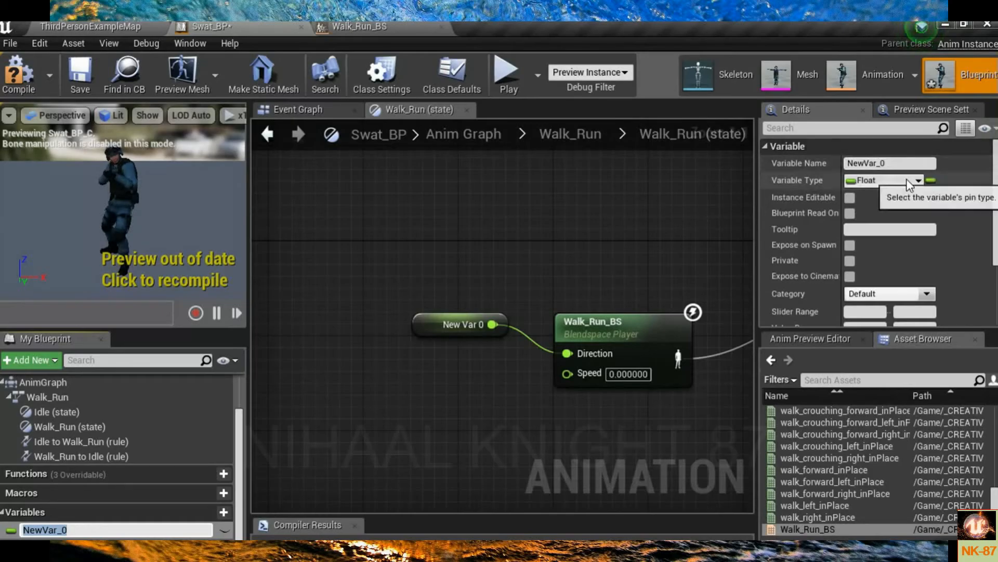
# Step: Rename the new float variable feeding the Direction input as Direction
pyautogui.click(904, 162)
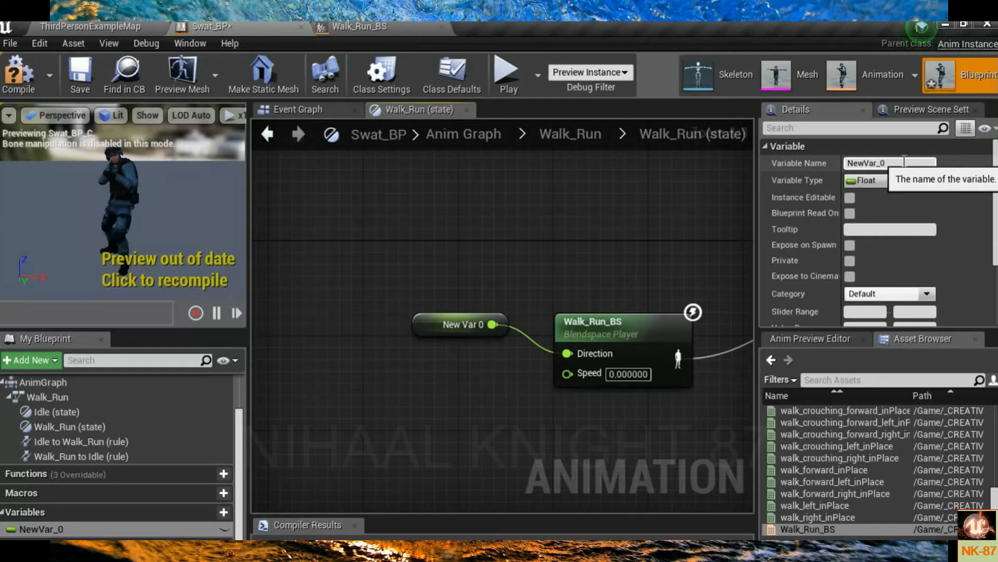
pyautogui.doubleClick(906, 161)
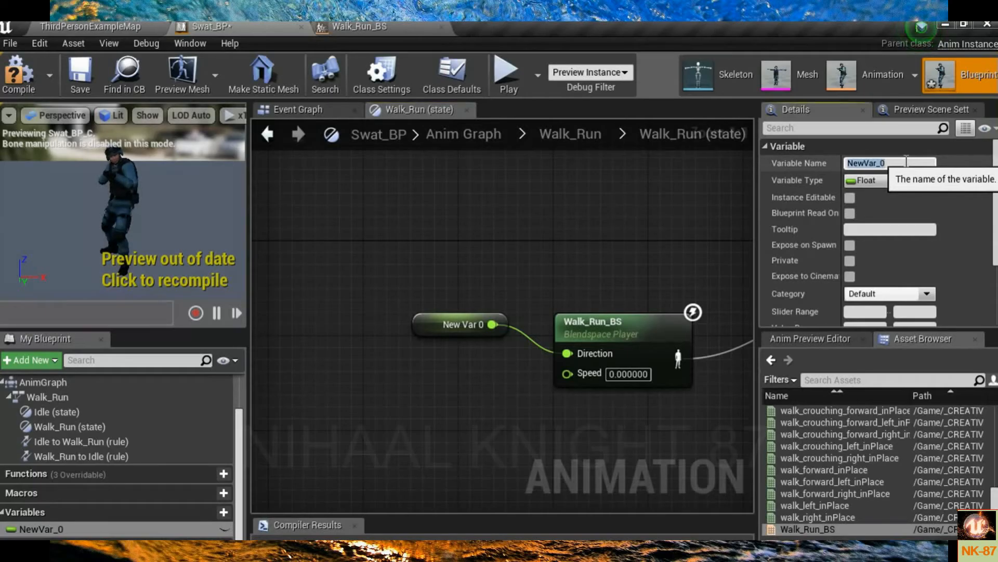
pyautogui.write('Dir')
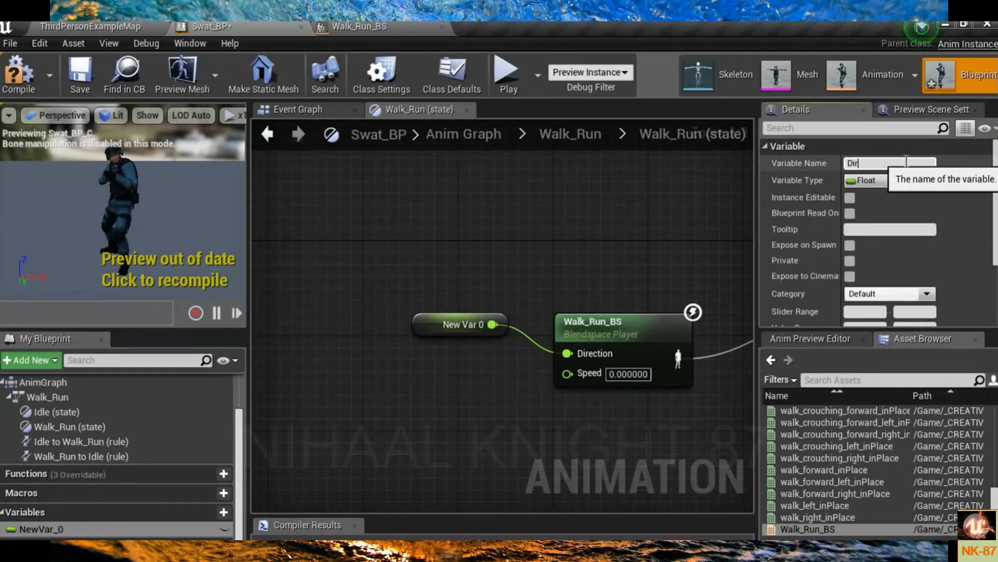
pyautogui.write('erection')
pyautogui.press('Return')
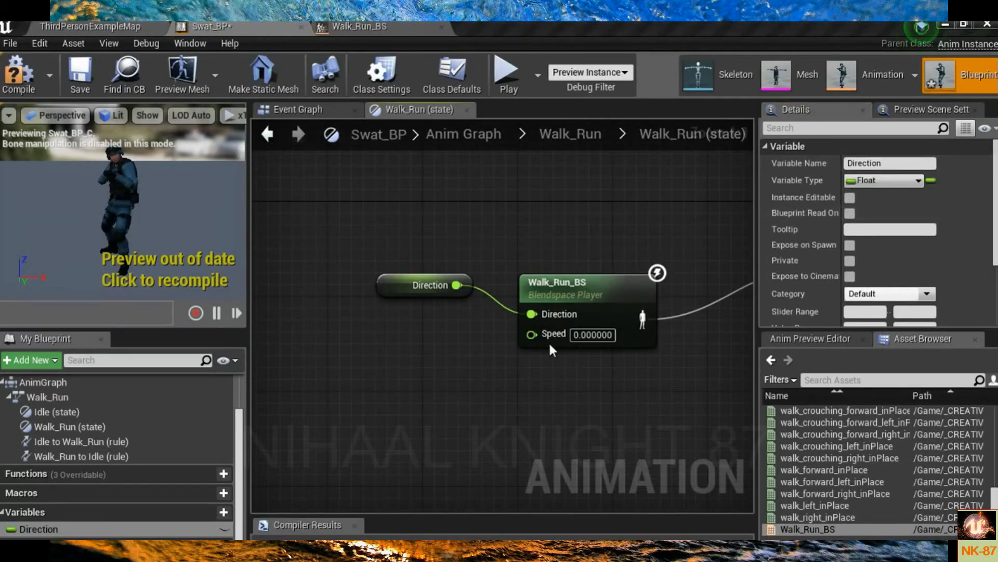
# Step: Promote the Walk_Run_BS node's Speed input to a variable and name it Speed
pyautogui.rightClick(531, 335)
pyautogui.click(562, 354)
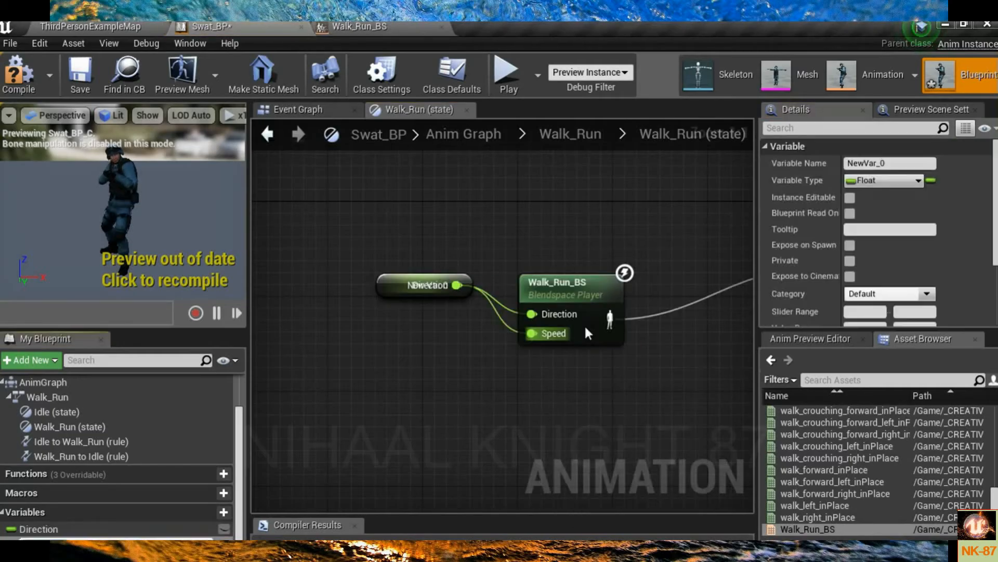
pyautogui.click(897, 162)
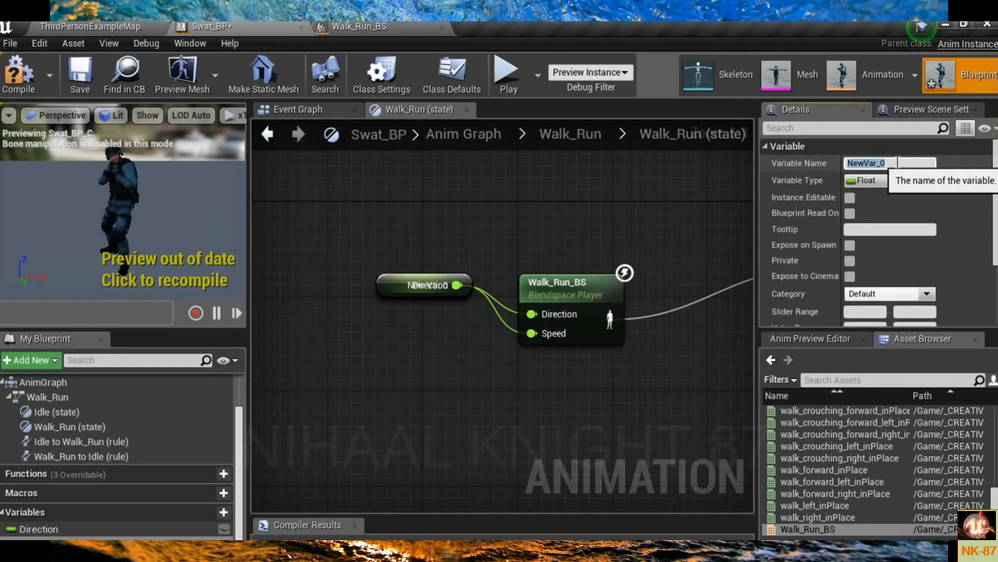
pyautogui.write('Speed')
pyautogui.press('Return')
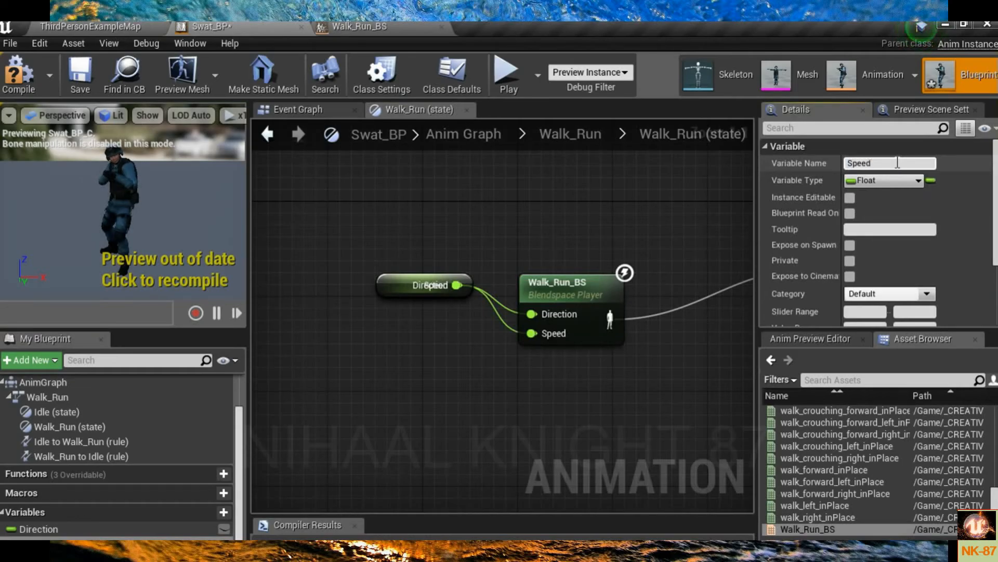
# Step: Move the Speed variable node below the Direction node, and compile and save Swat_BP
pyautogui.moveTo(387, 286); pyautogui.dragTo(394, 338)
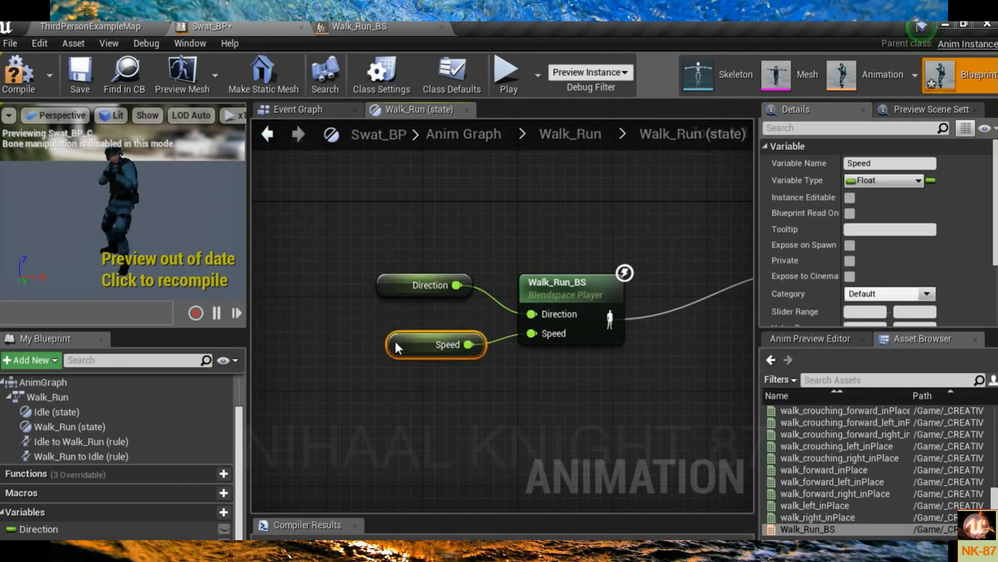
pyautogui.click(16, 78)
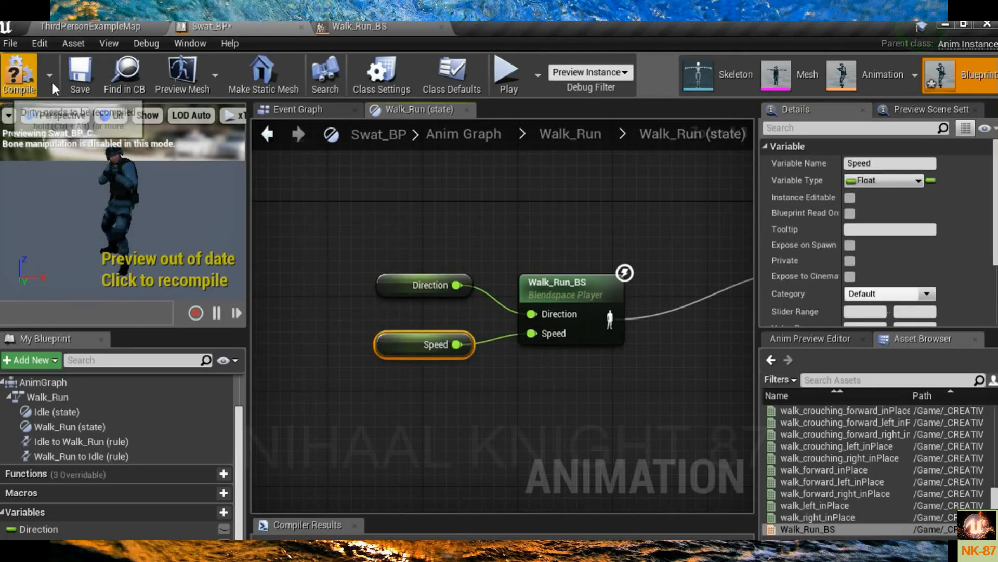
pyautogui.click(79, 75)
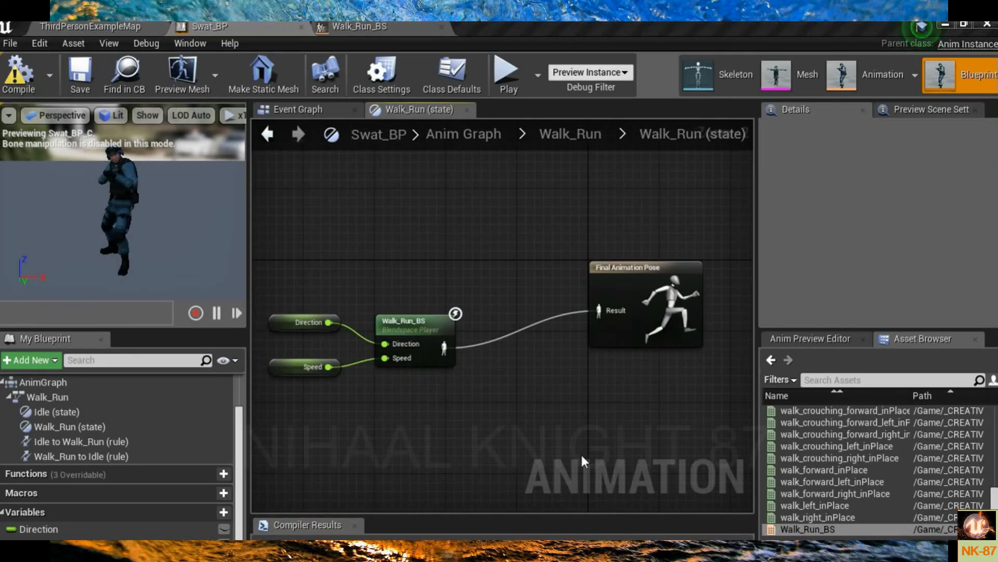
pyautogui.moveTo(466, 384); pyautogui.dragTo(430, 388, button='right')
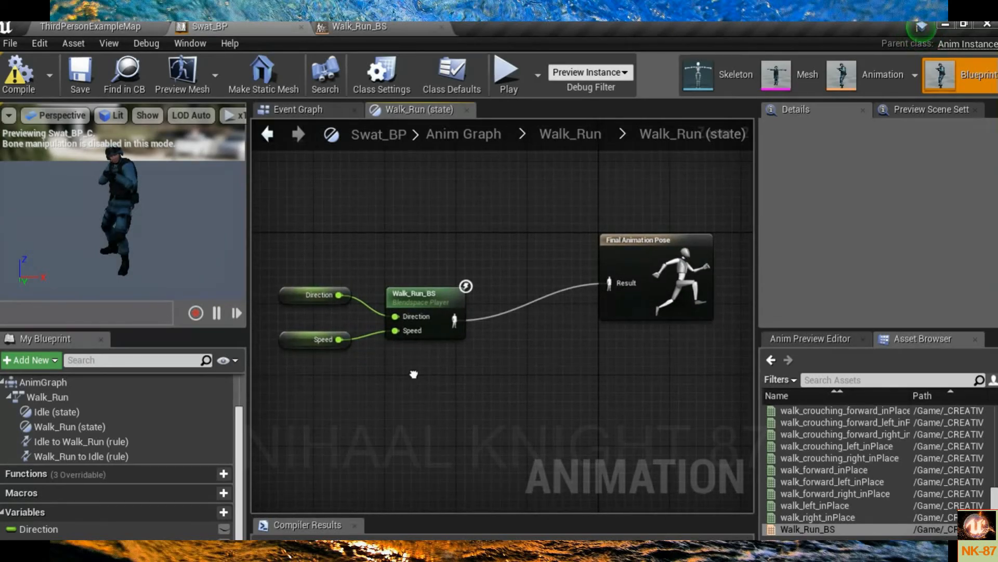
pyautogui.rightClick(414, 375)
pyautogui.click(334, 368)
pyautogui.moveTo(327, 375)
pyautogui.mouseDown(button='right')
pyautogui.moveTo(361, 388)
pyautogui.moveTo(320, 360)
pyautogui.mouseUp(button='right')
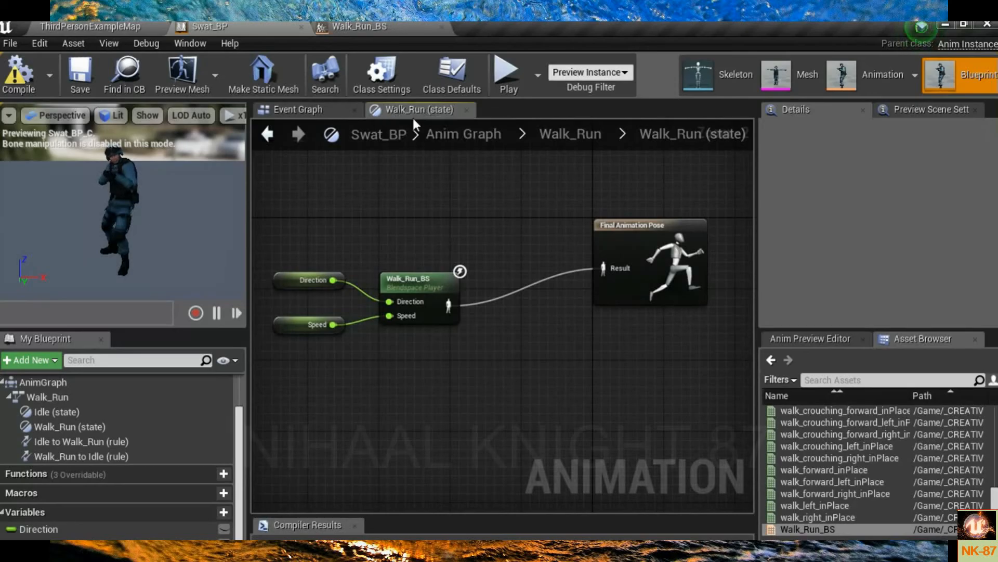
# Step: View Swat_BP's Event Graph with its Update Animation event and return to the Walk_Run state graph
pyautogui.click(298, 111)
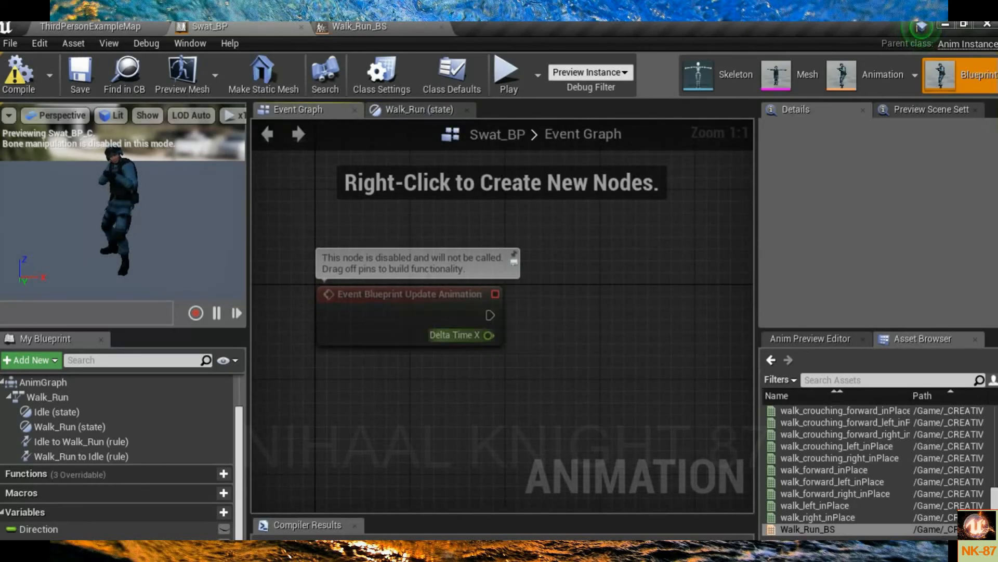
pyautogui.moveTo(573, 276); pyautogui.dragTo(529, 254, button='right')
pyautogui.click(400, 111)
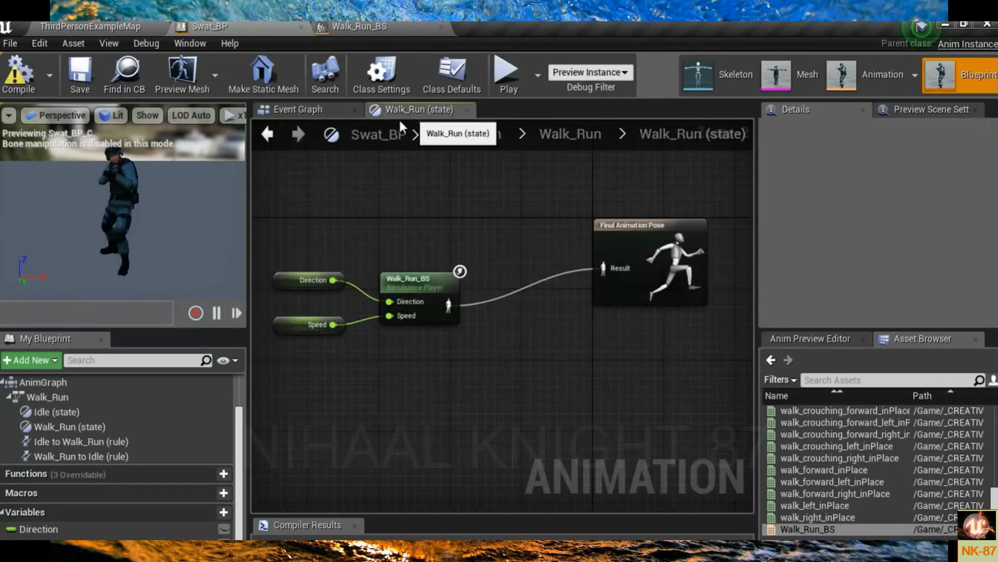
# Step: Compile Swat_BP again and run a brief play test of the ThirdPersonExampleMap level
pyautogui.click(21, 75)
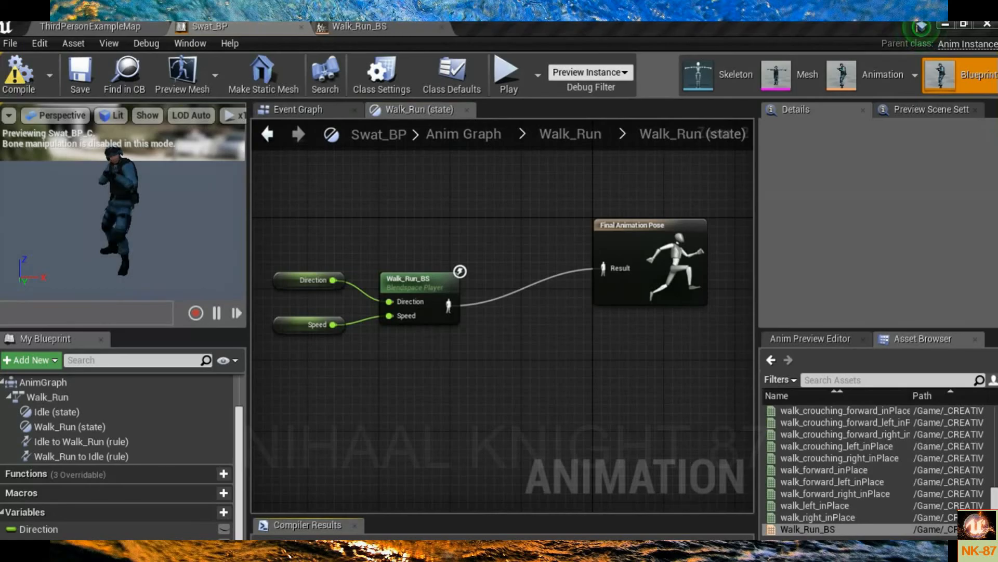
pyautogui.click(91, 27)
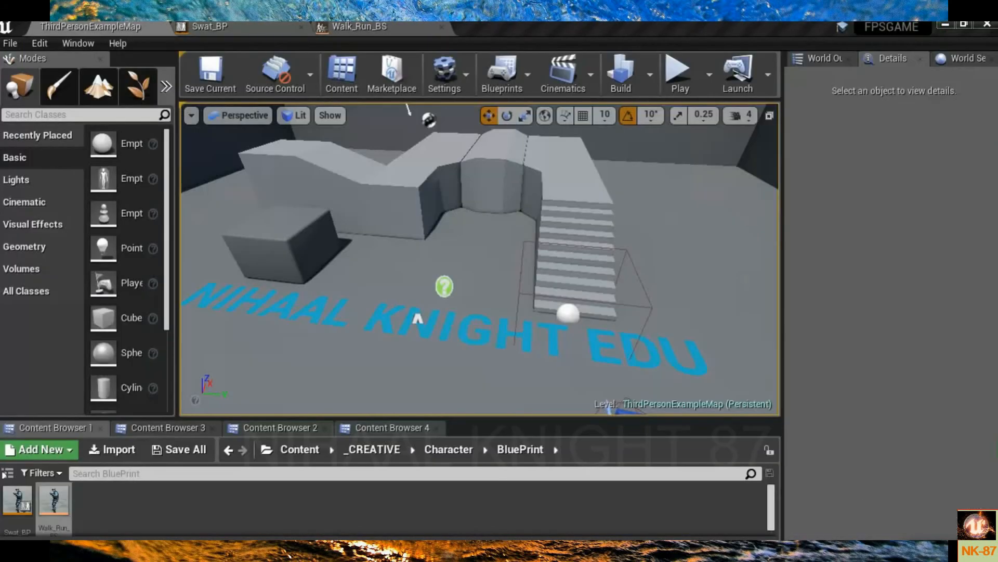
pyautogui.click(670, 78)
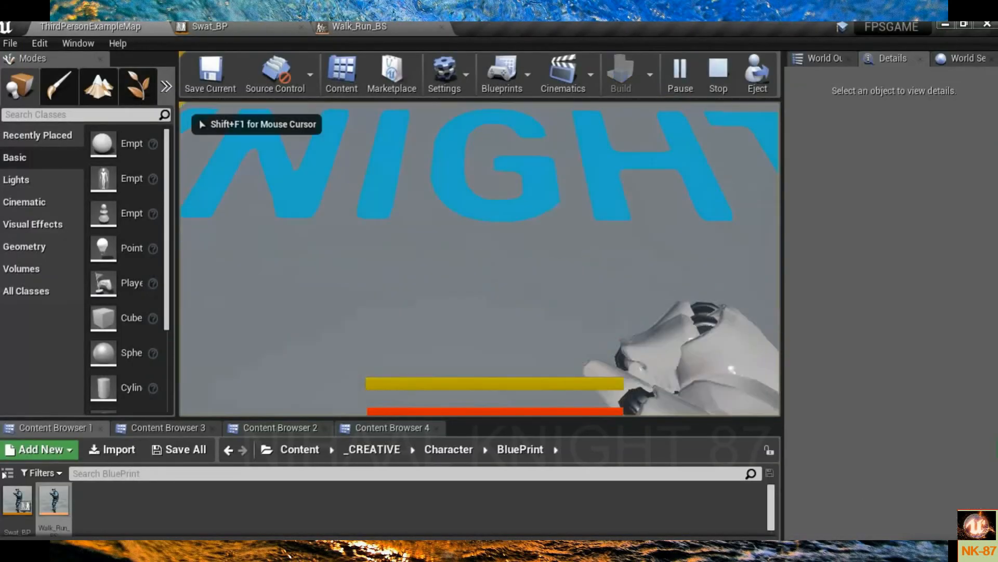
pyautogui.press('Escape')
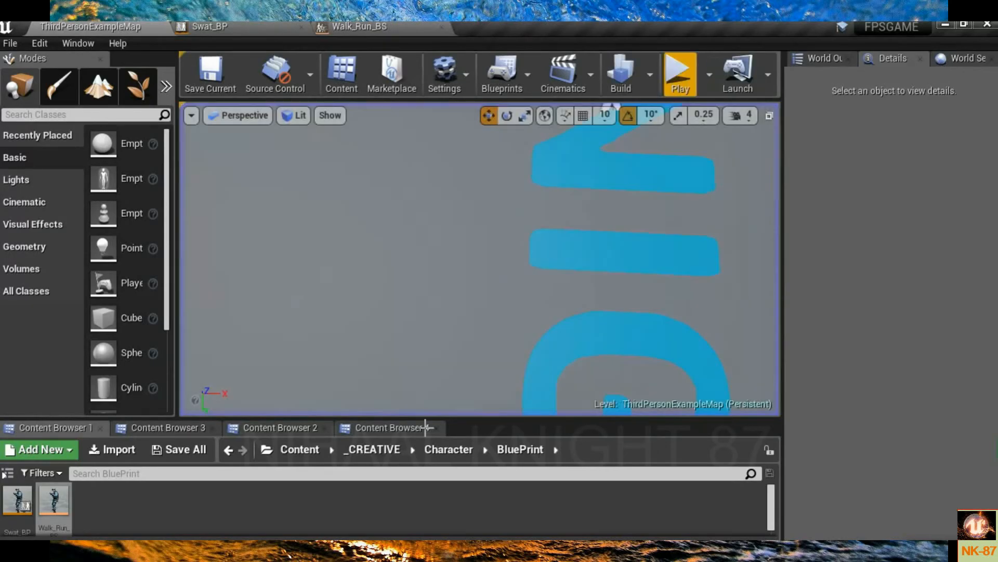